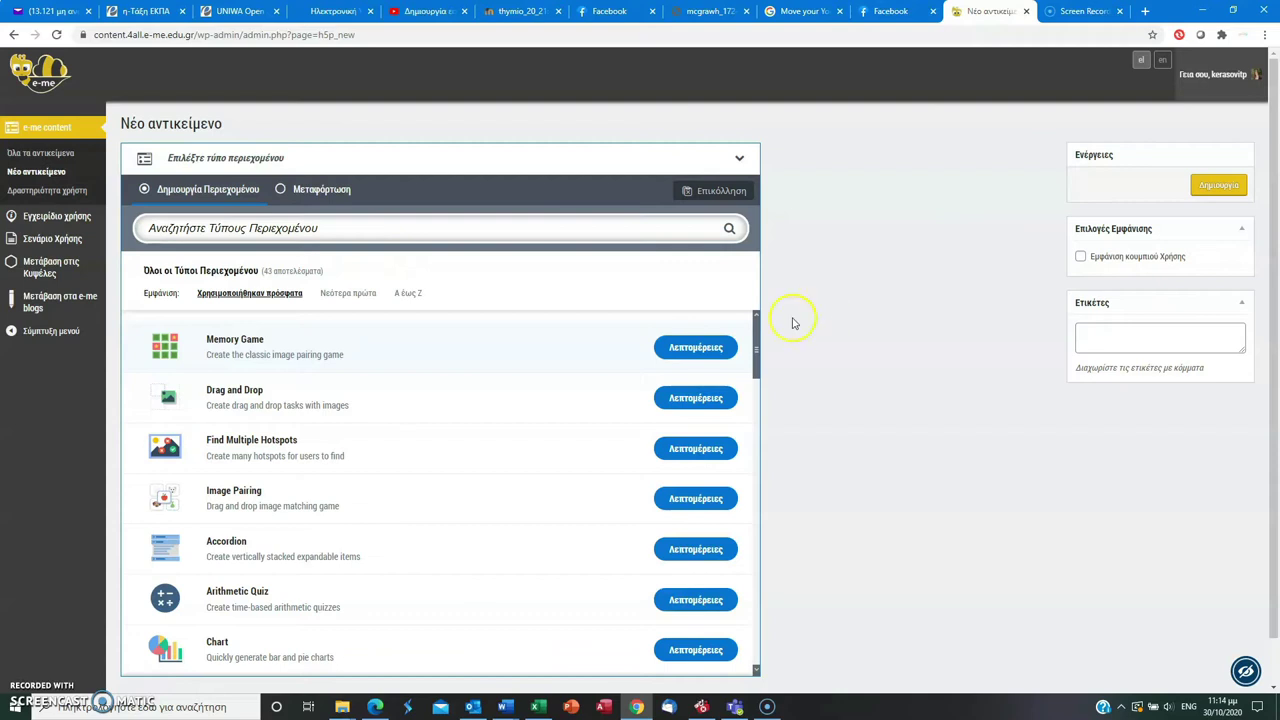
- Choose the Drag and Drop content type and title the new object "ΌΧΙ - Αναγραμματισμός"
click(248, 415)
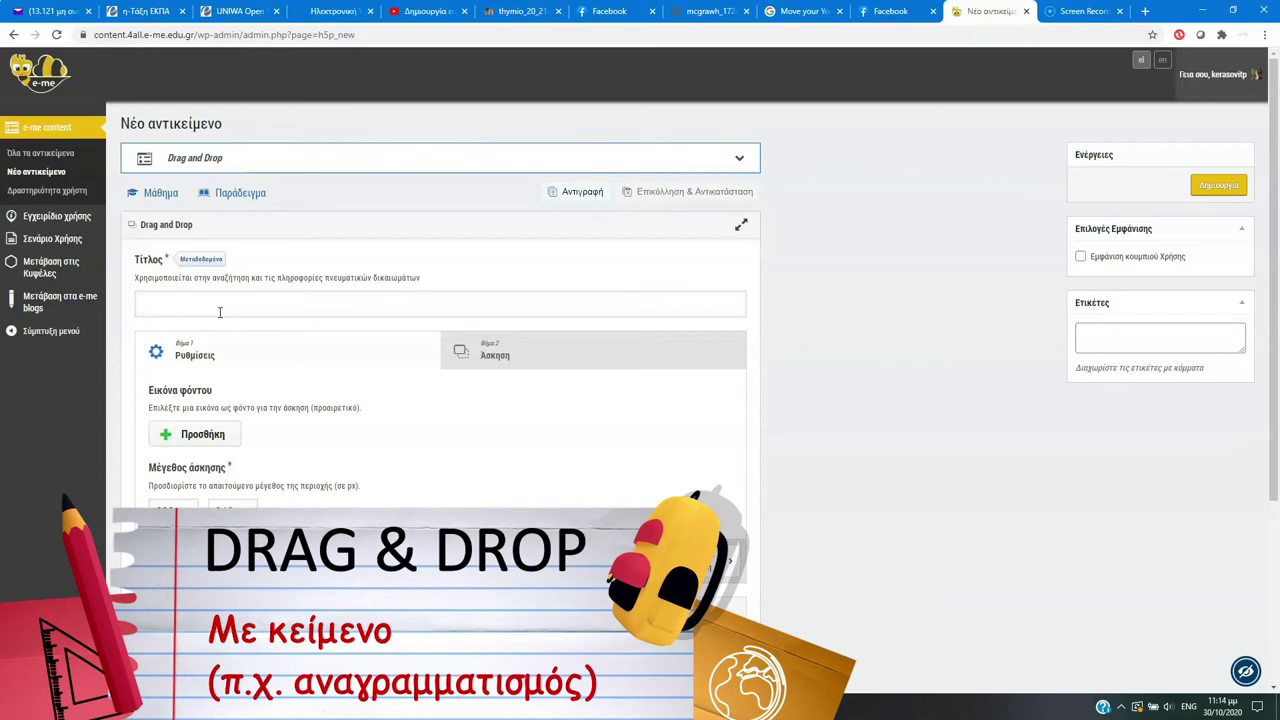
click(220, 312)
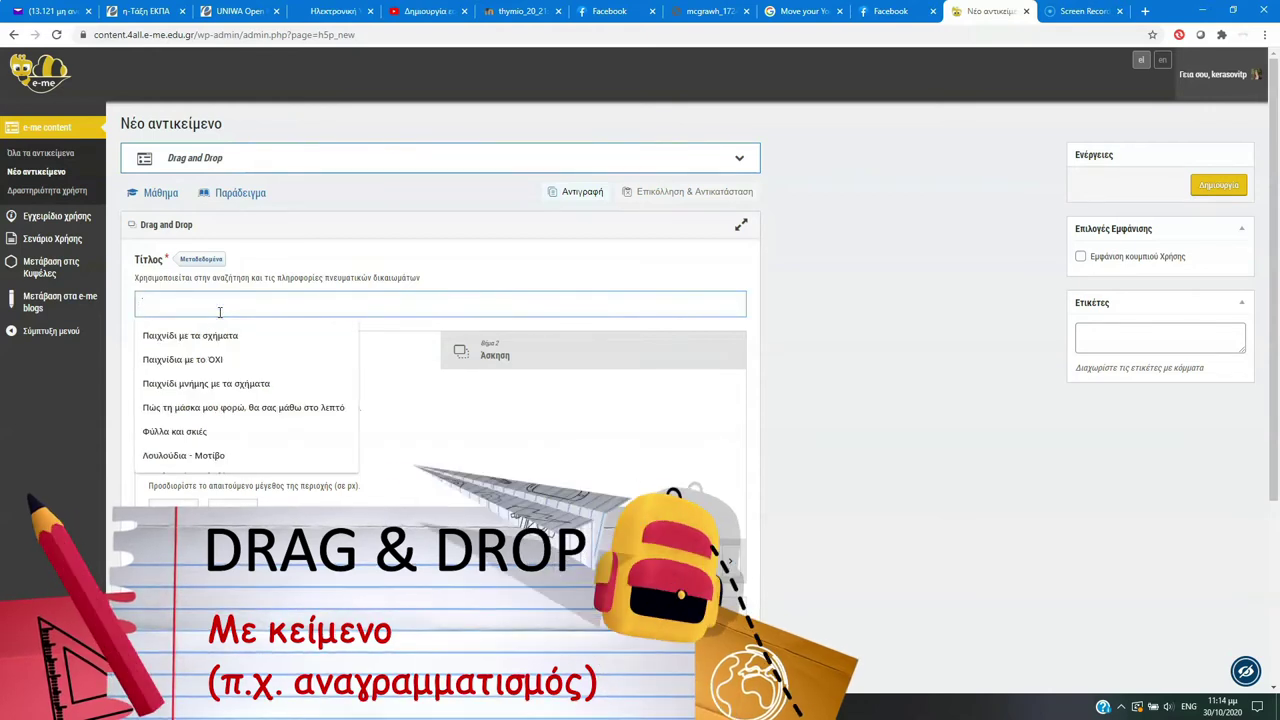
key(Escape)
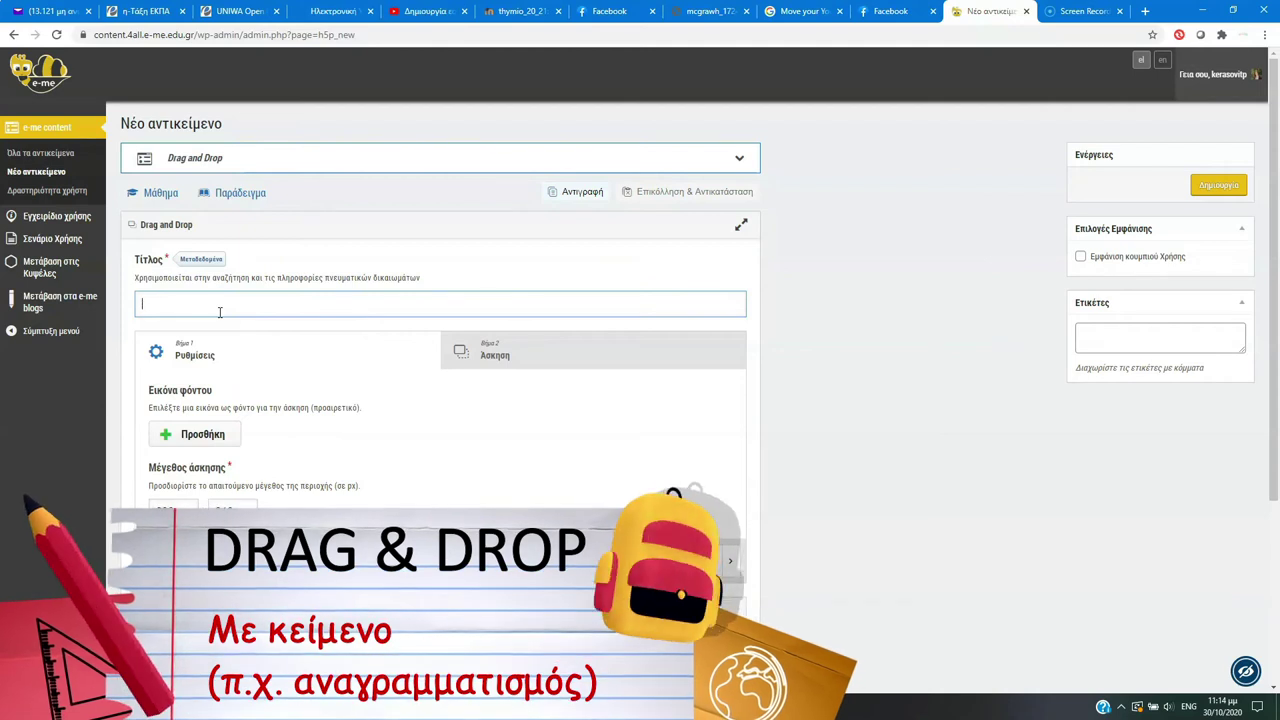
key(alt+shift)
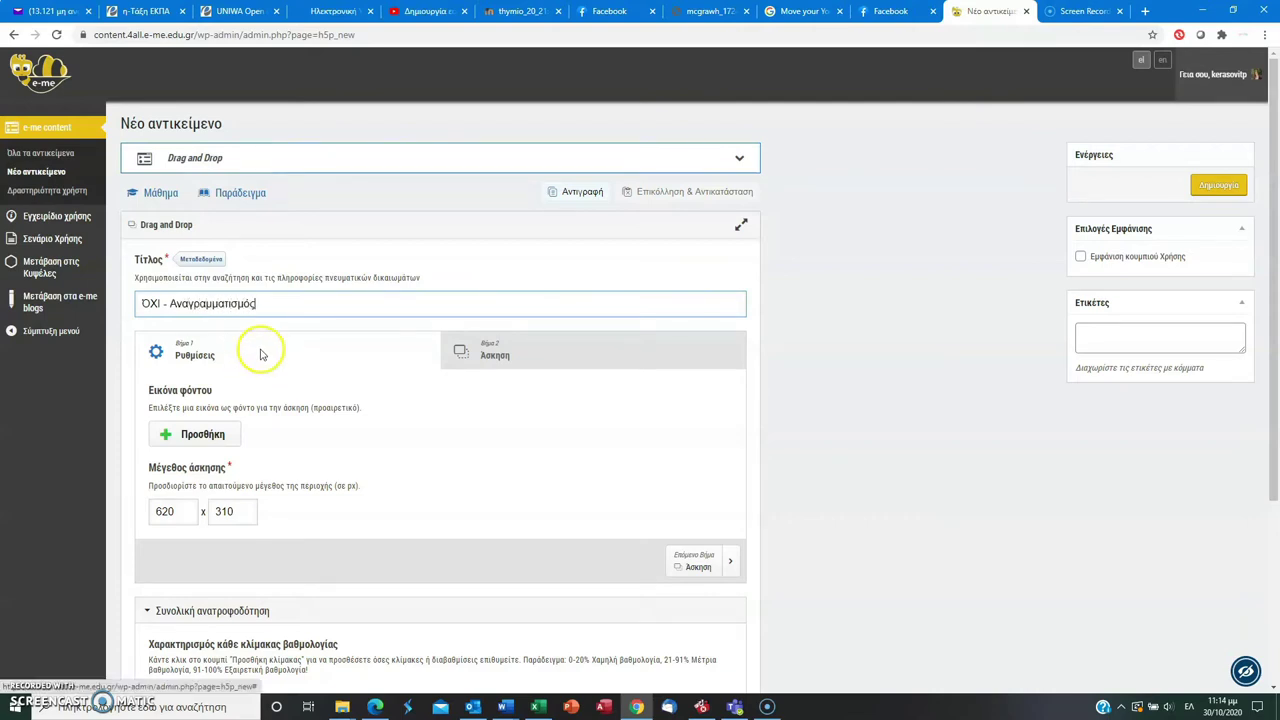
- Set the license in the object's metadata to Attribution-NonCommercial-NoDerivs (CC BY-NC-ND)
click(205, 261)
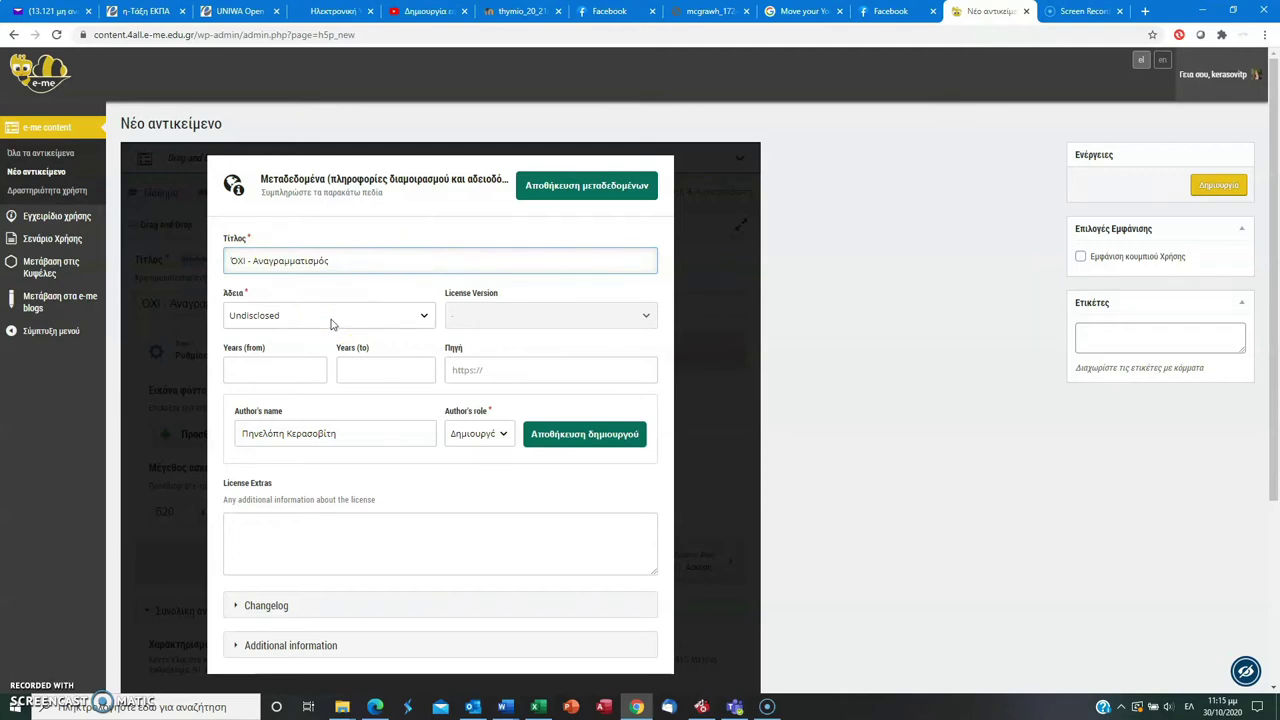
click(332, 323)
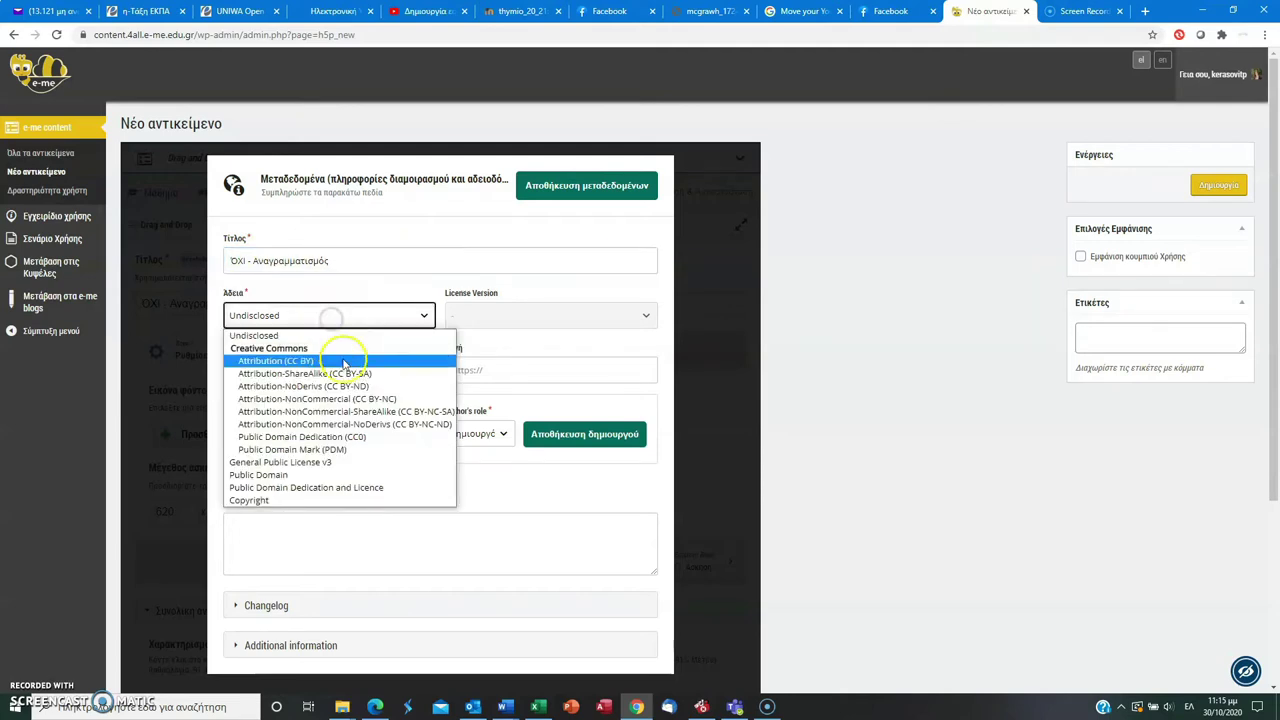
click(366, 425)
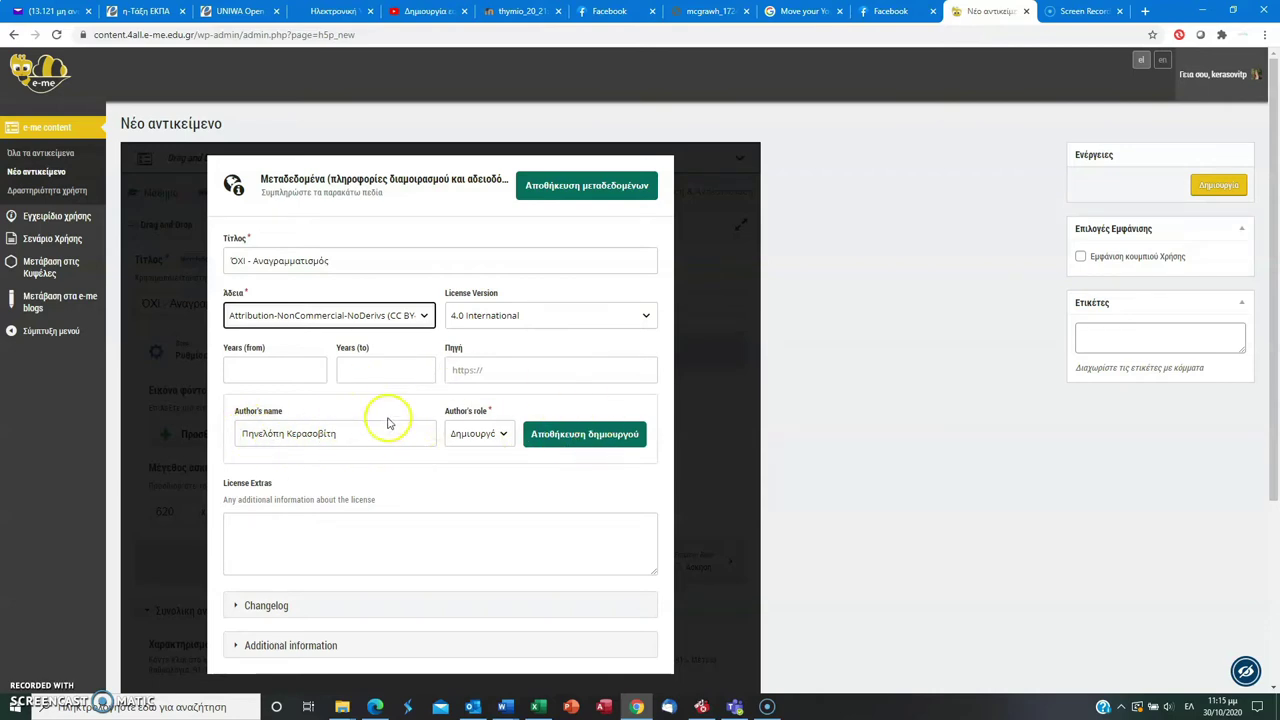
- Save the prefilled author with the role Δημιουργός and save the metadata
click(503, 433)
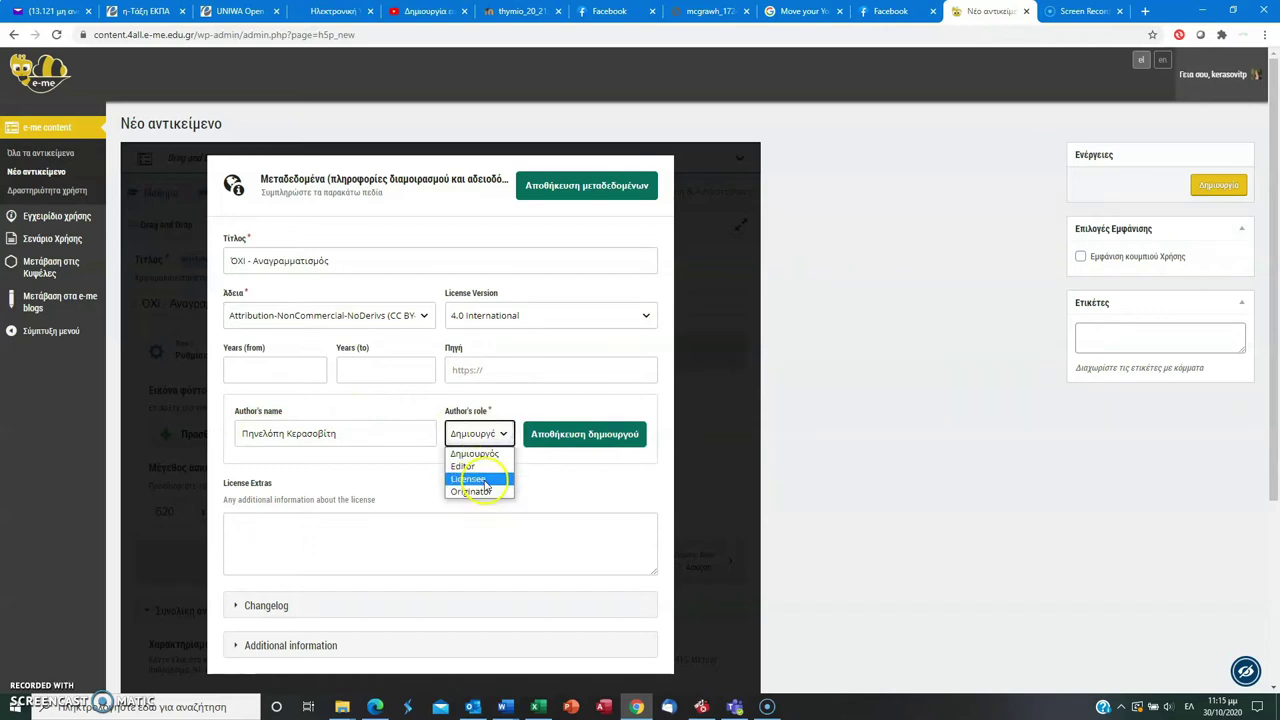
click(490, 425)
click(578, 440)
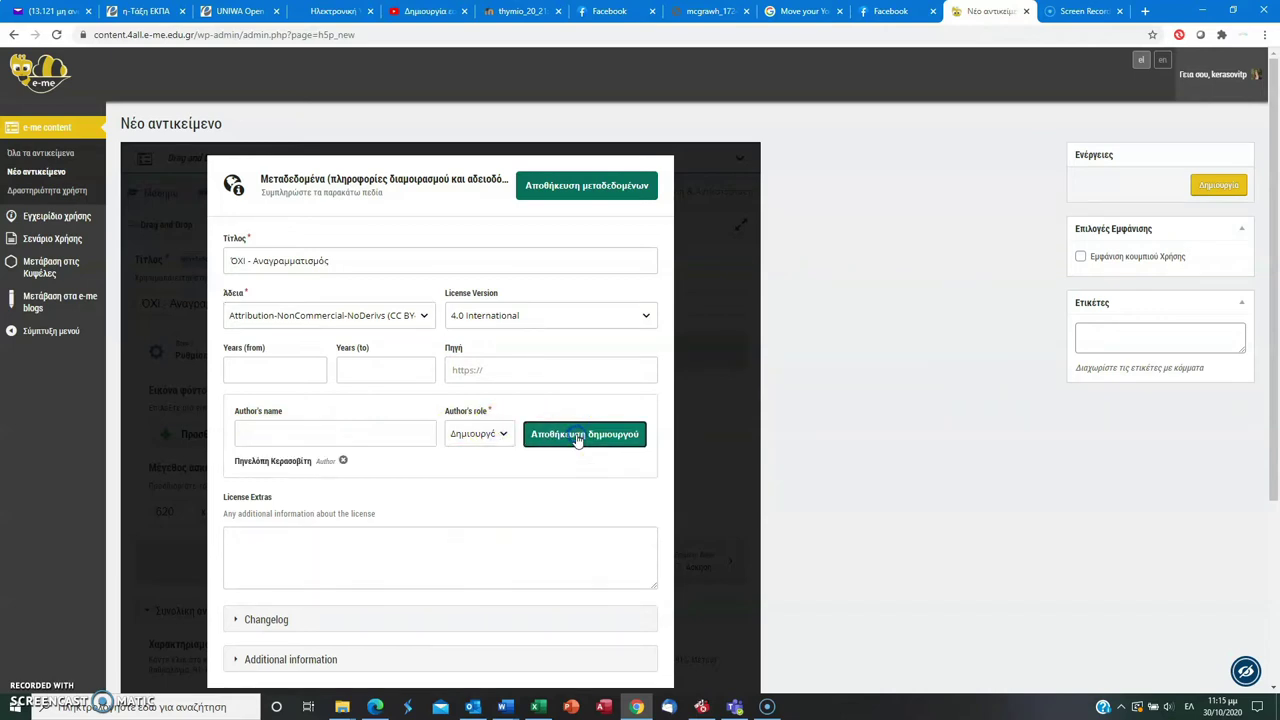
click(585, 185)
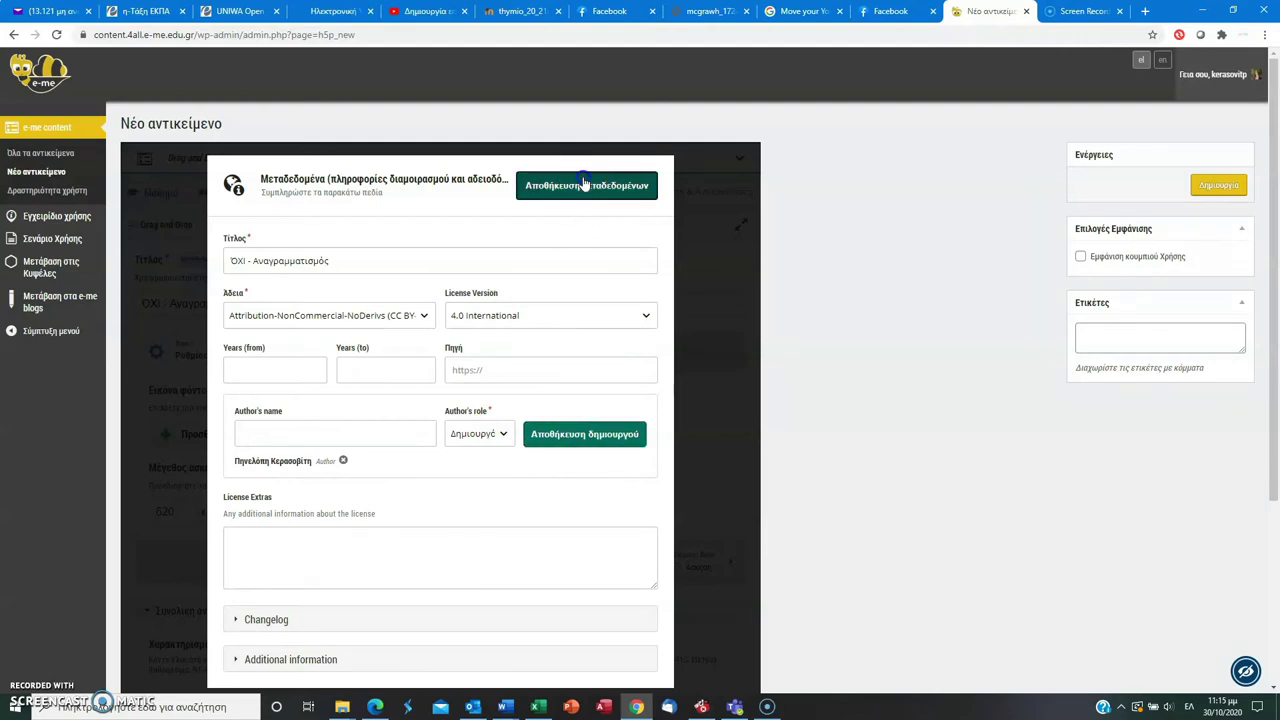
- Upload the image bg from the e-me > 28η > OXI folder as the exercise's background image
drag(1274, 314, 1277, 388)
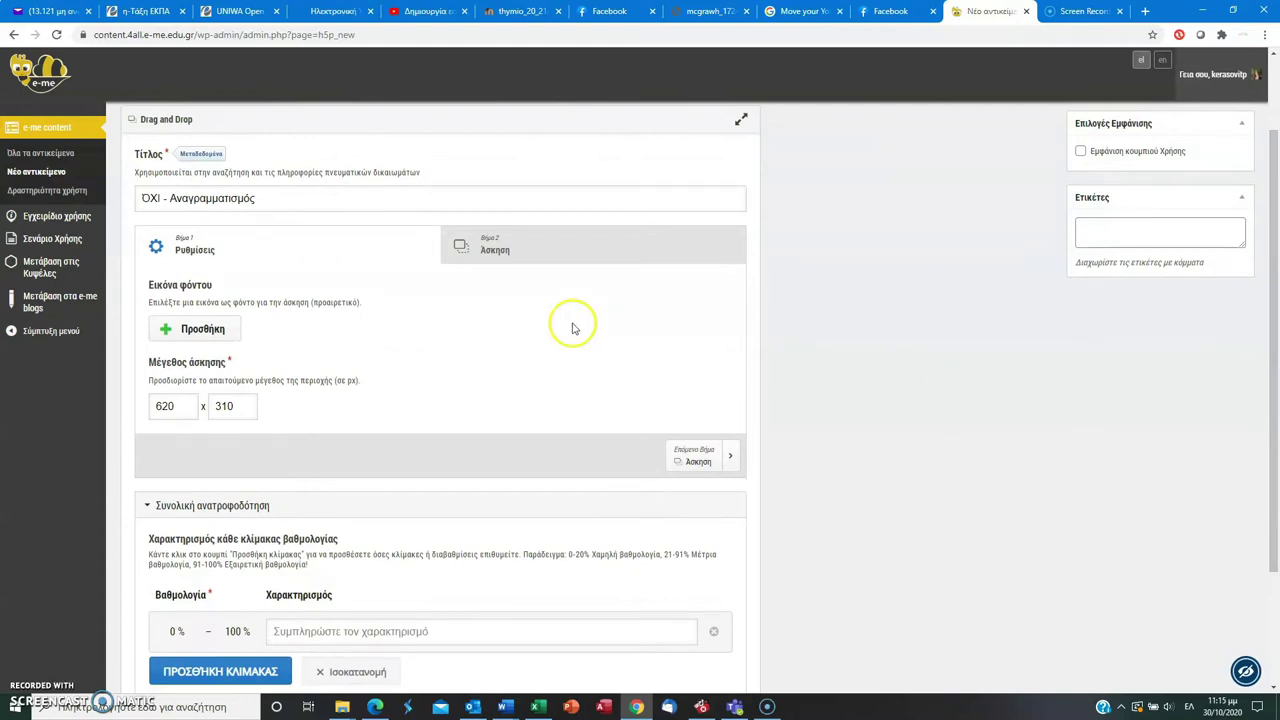
click(213, 338)
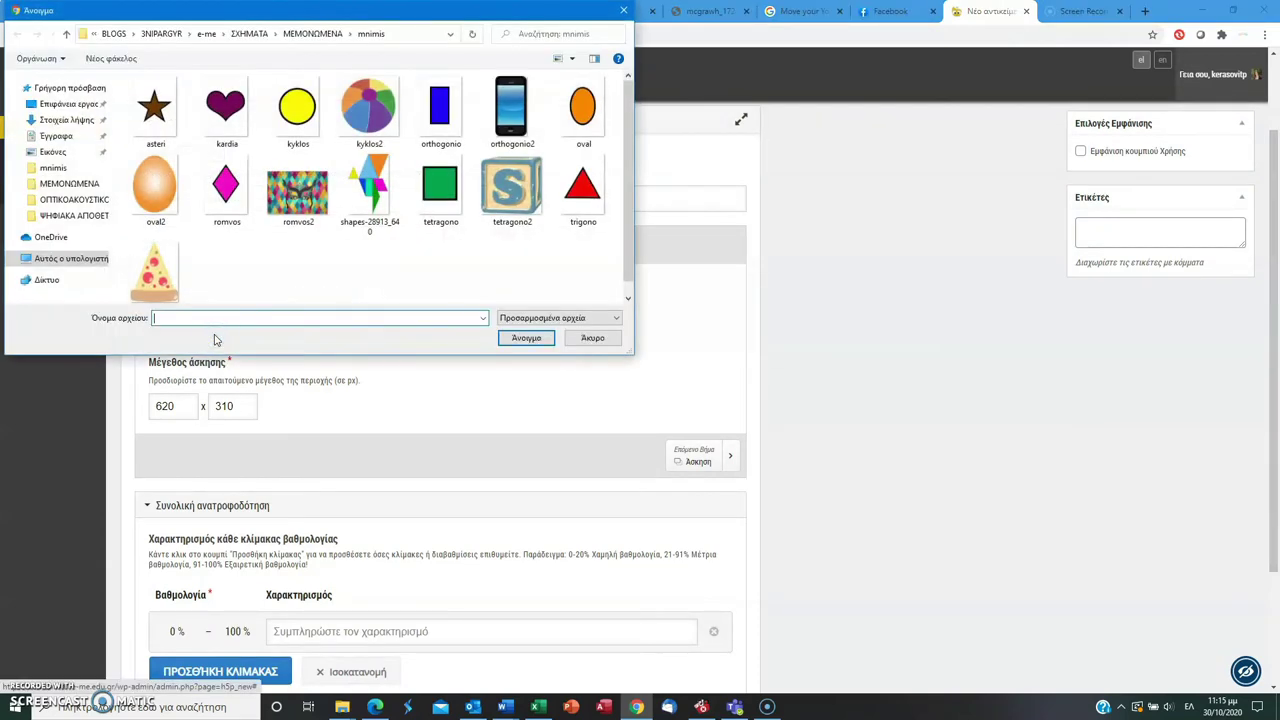
click(205, 35)
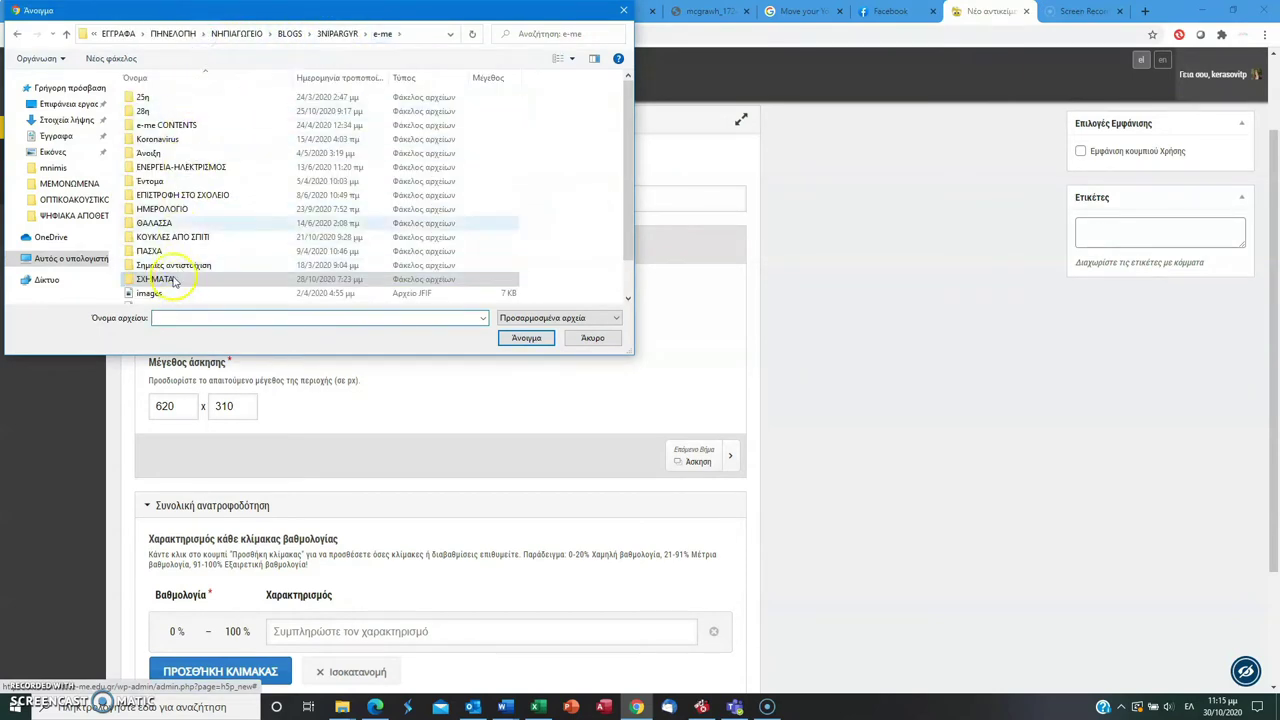
double_click(177, 114)
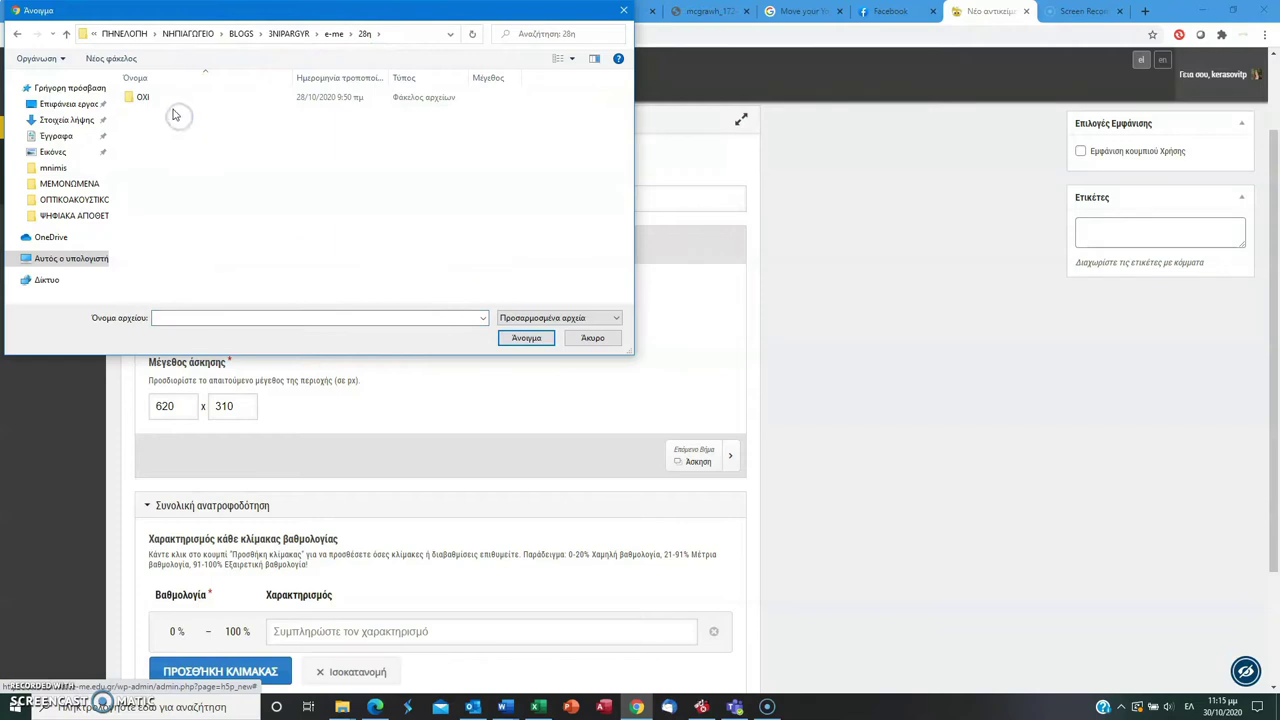
double_click(160, 102)
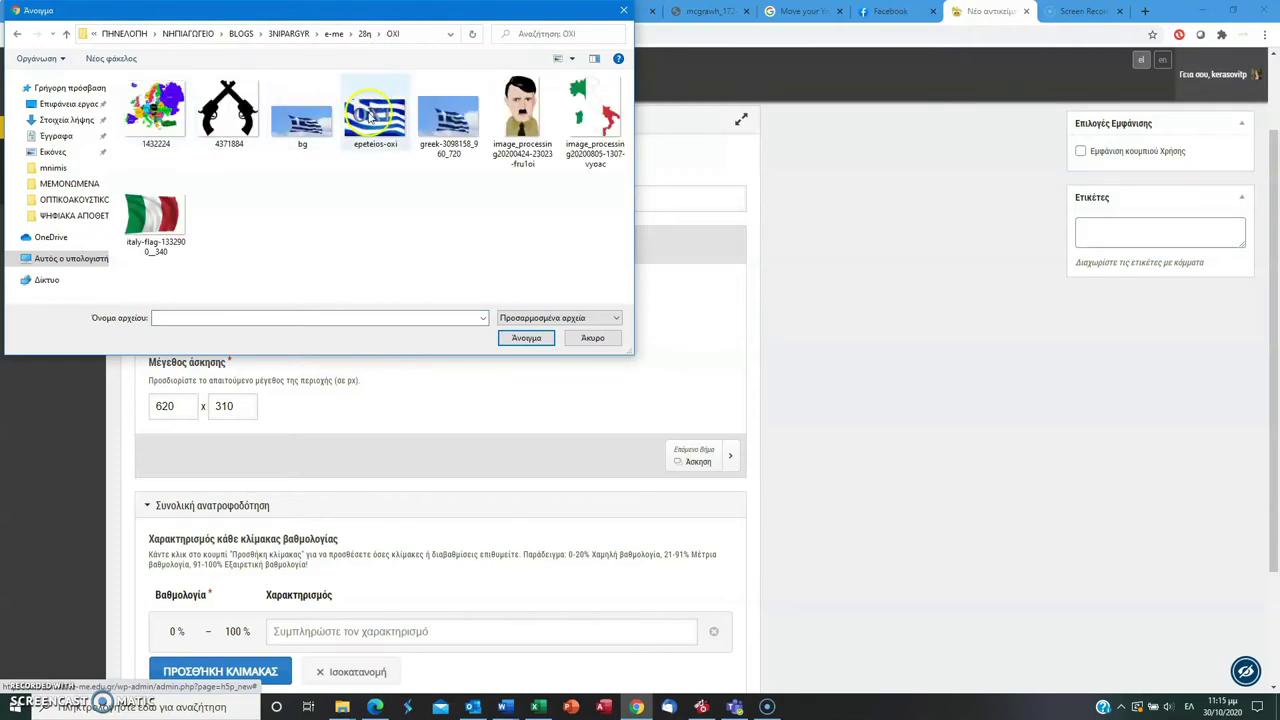
click(293, 116)
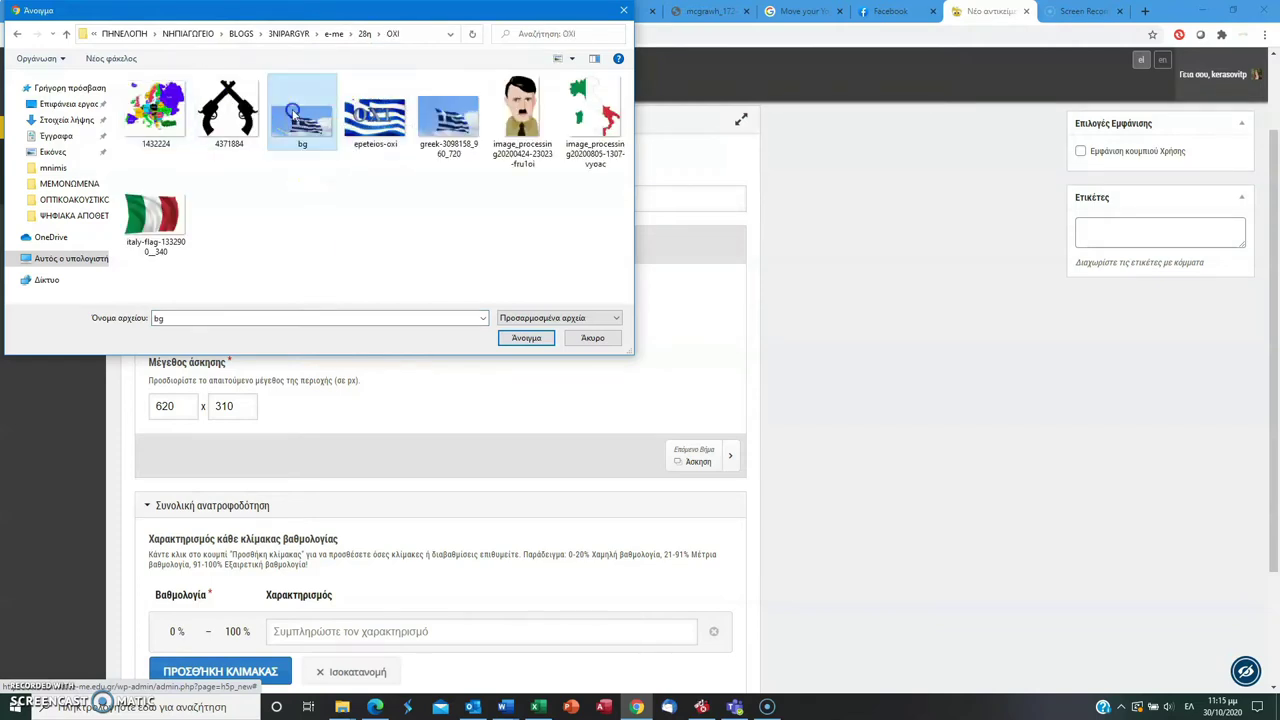
click(528, 340)
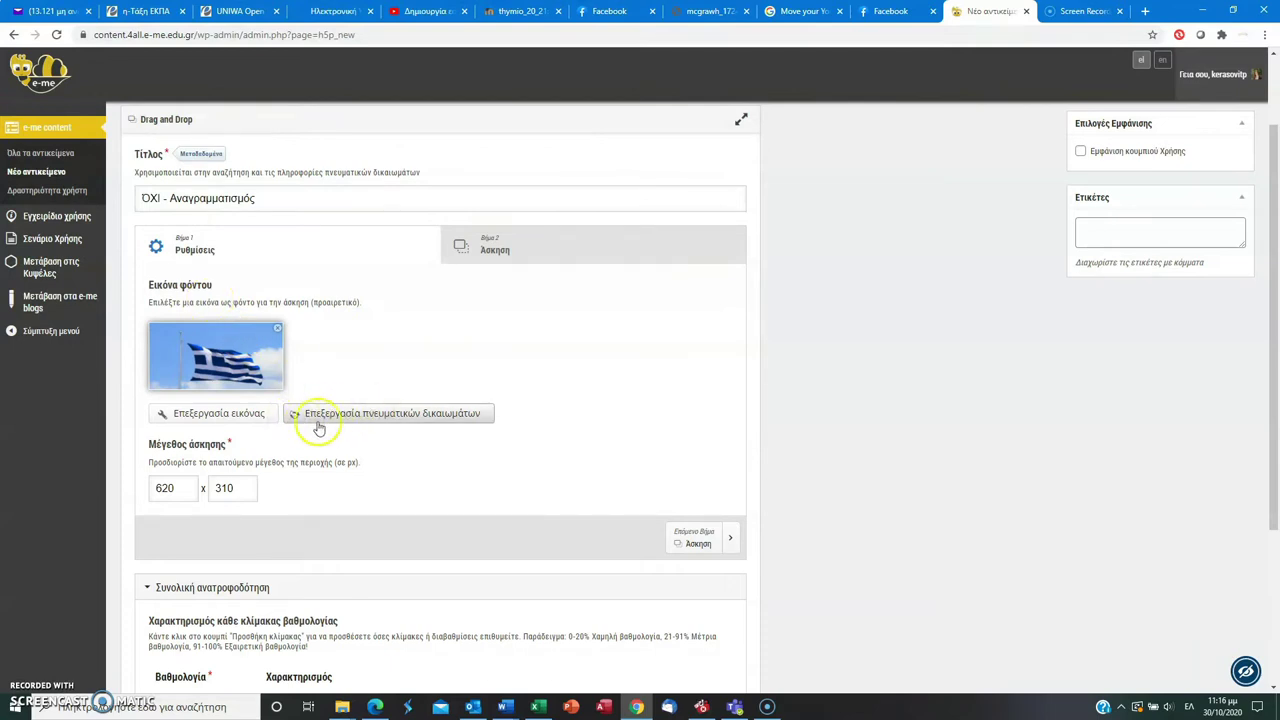
- Review the copyright fields of the background image and close them without entering anything
click(432, 418)
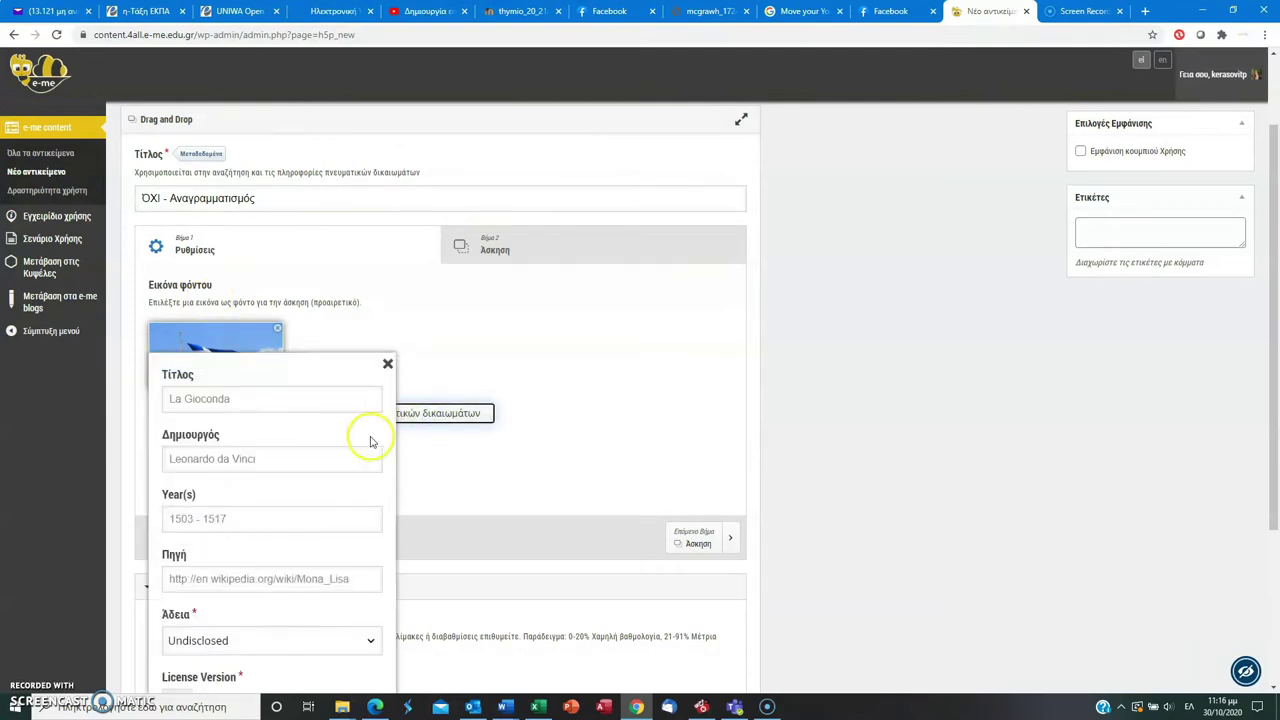
drag(1276, 287, 1276, 381)
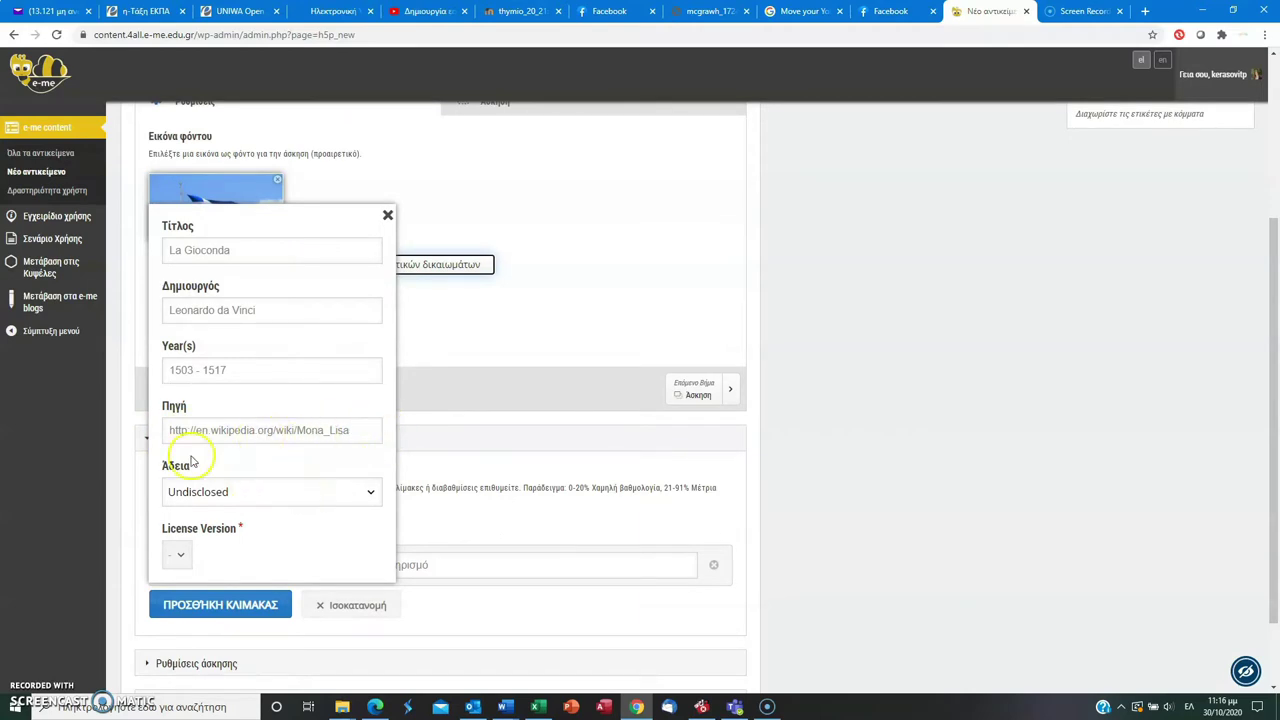
click(388, 215)
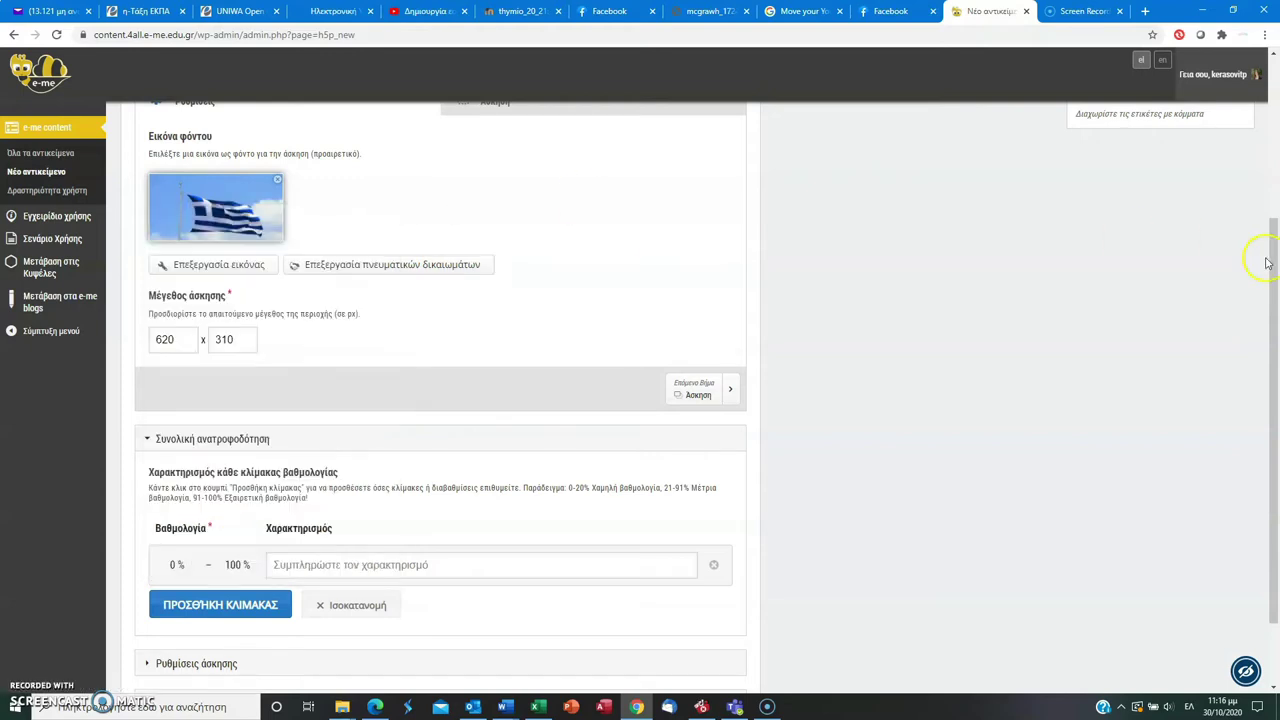
- Go to the Άσκηση step and add a drop zone with the label "Ό"
drag(1268, 257, 1272, 198)
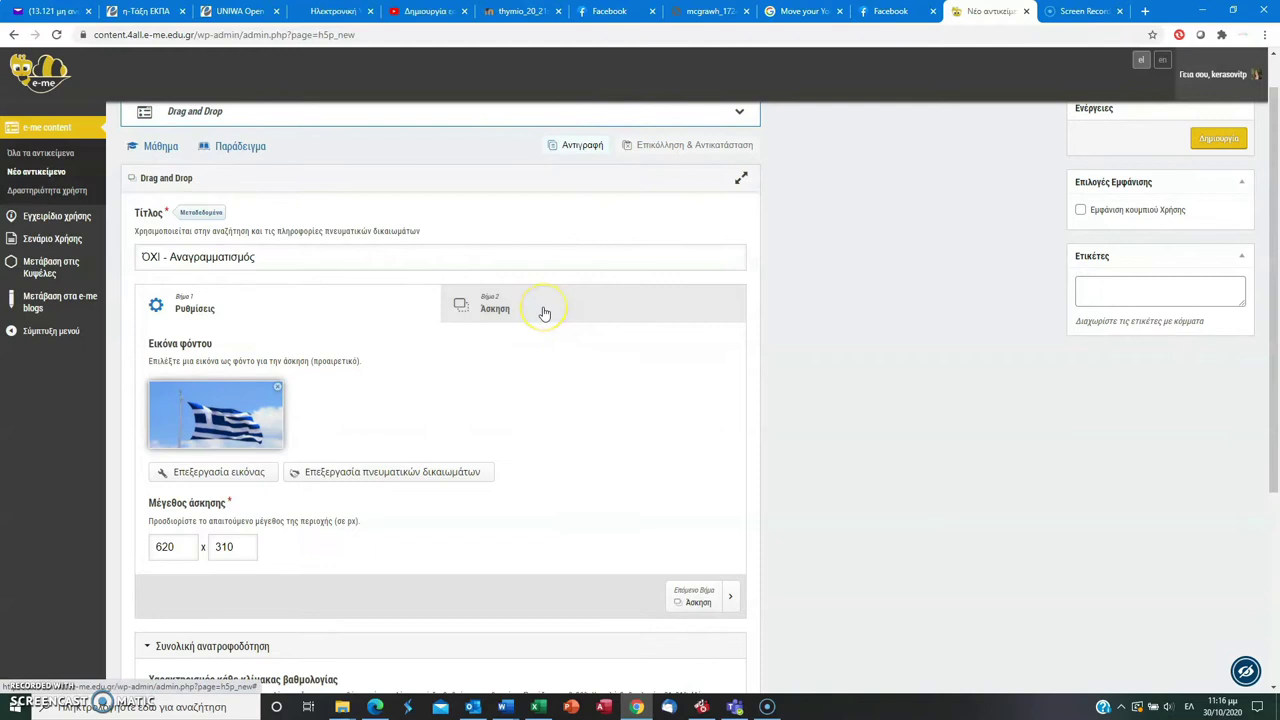
click(578, 313)
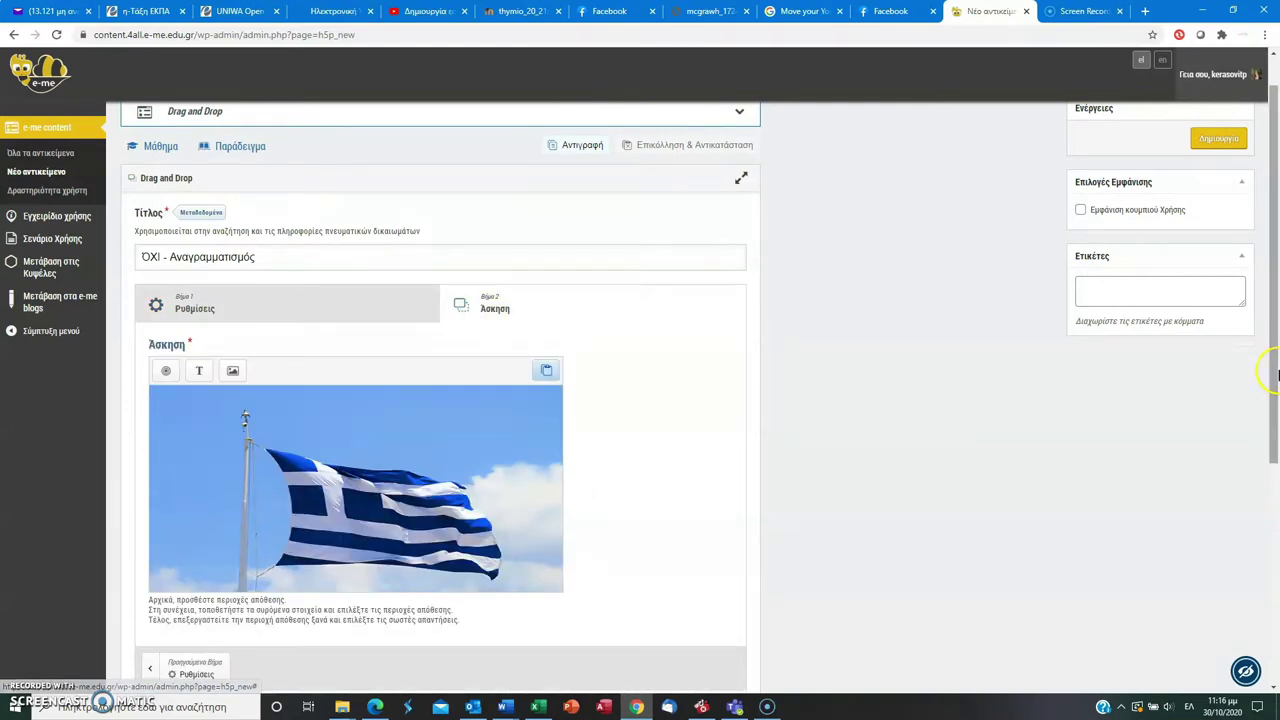
drag(1274, 380, 1277, 460)
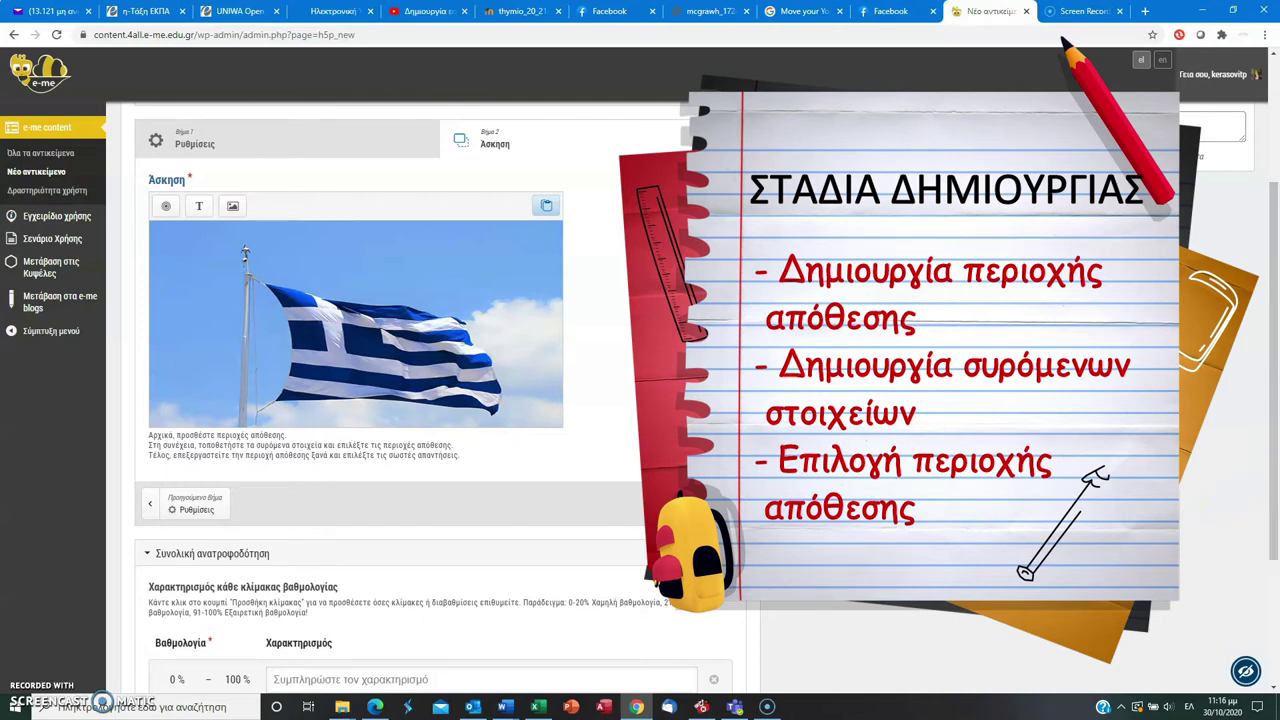
drag(166, 206, 165, 213)
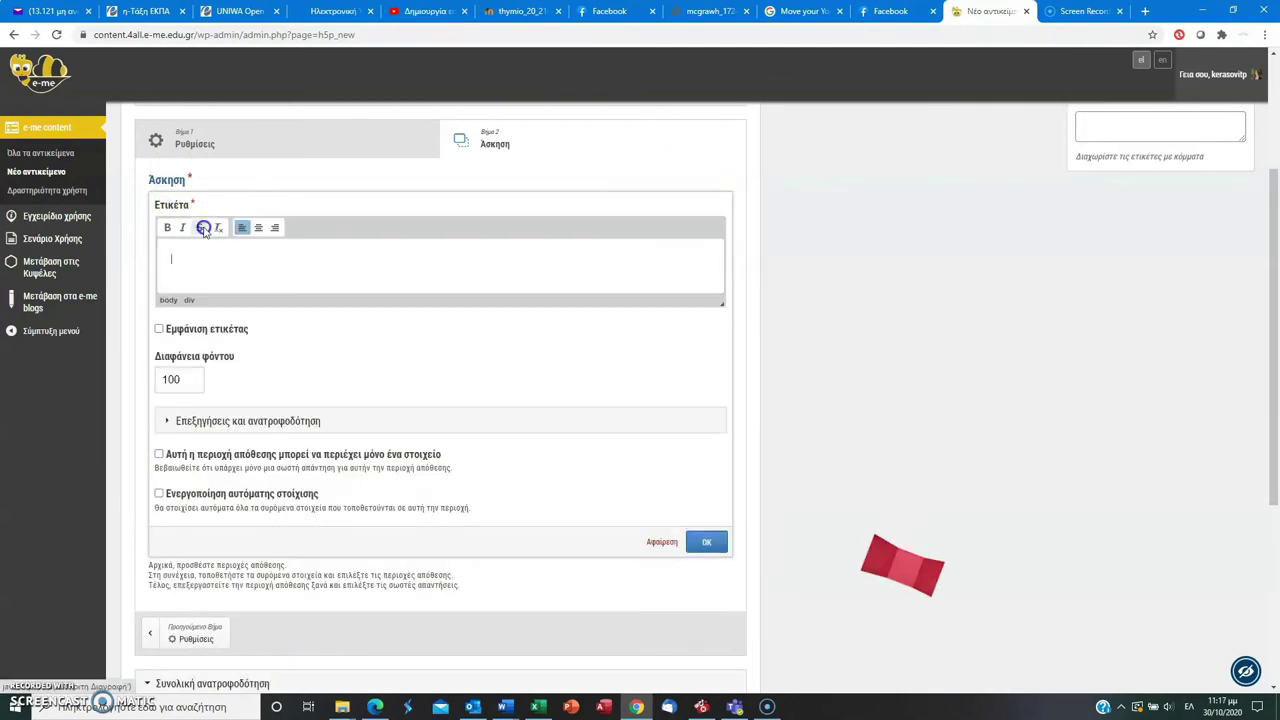
text(ΌΧ)
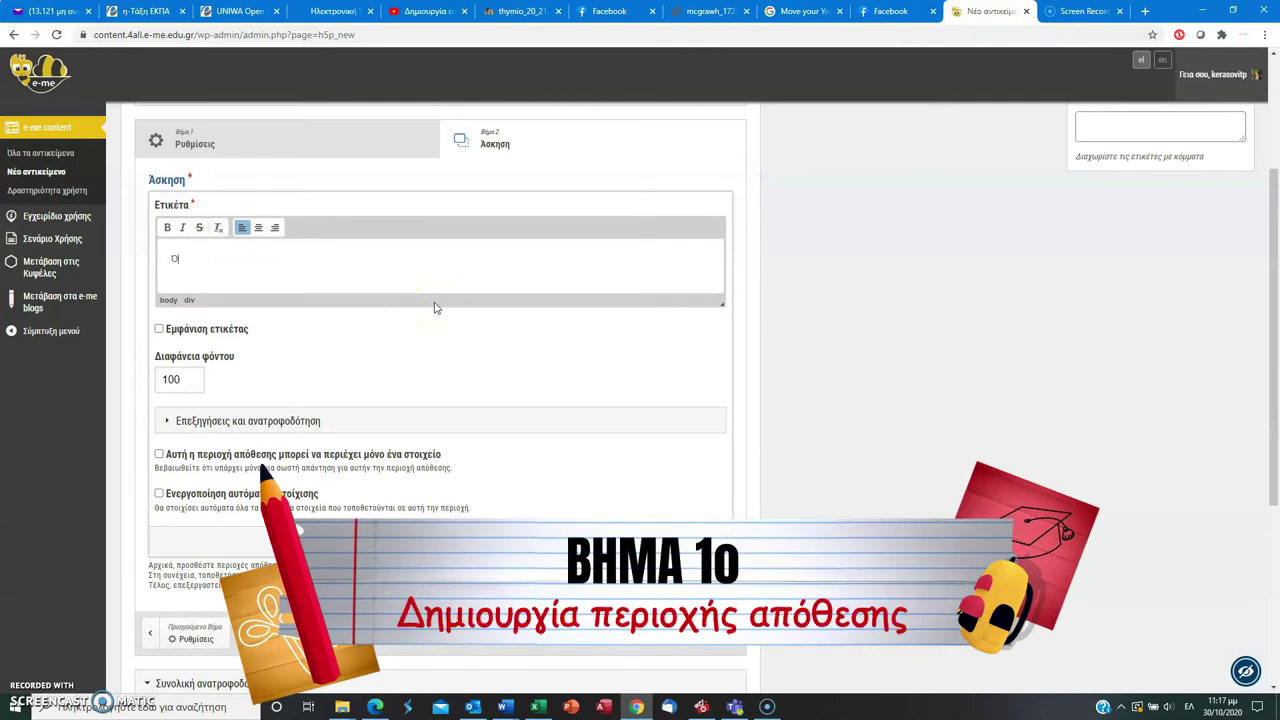
- Set the drop zone's background opacity to 90, limit it to one element and enable automatic alignment
double_click(171, 379)
text(90)
drag(1272, 242, 1276, 339)
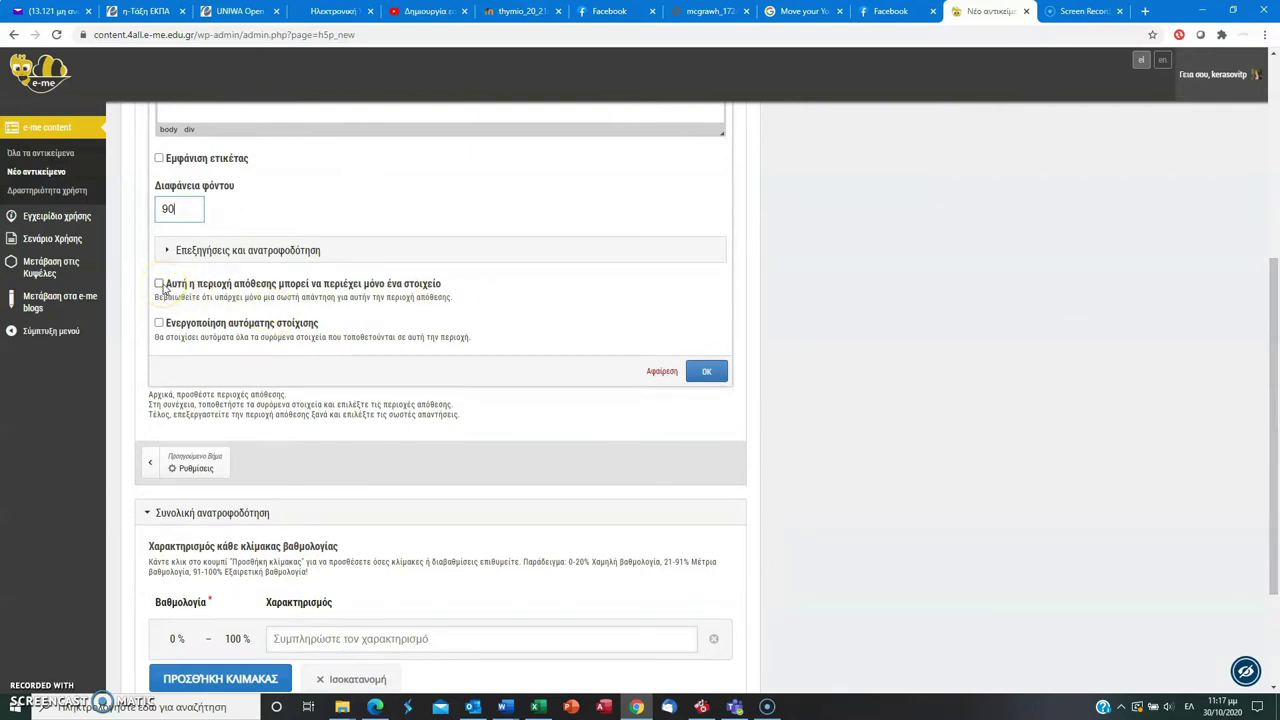
click(159, 284)
click(248, 326)
click(419, 327)
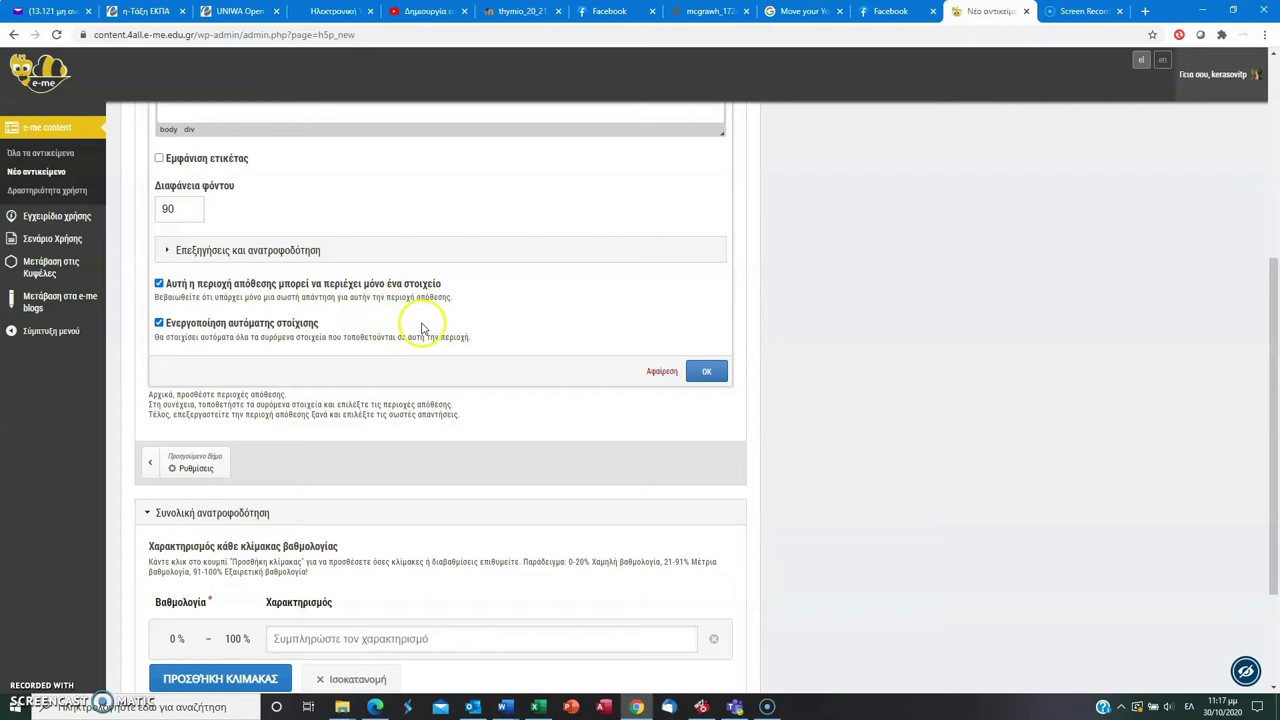
click(706, 371)
- Move the drop zone to the upper left of the flag image and enlarge it to a large box
drag(1266, 383, 1261, 256)
click(362, 377)
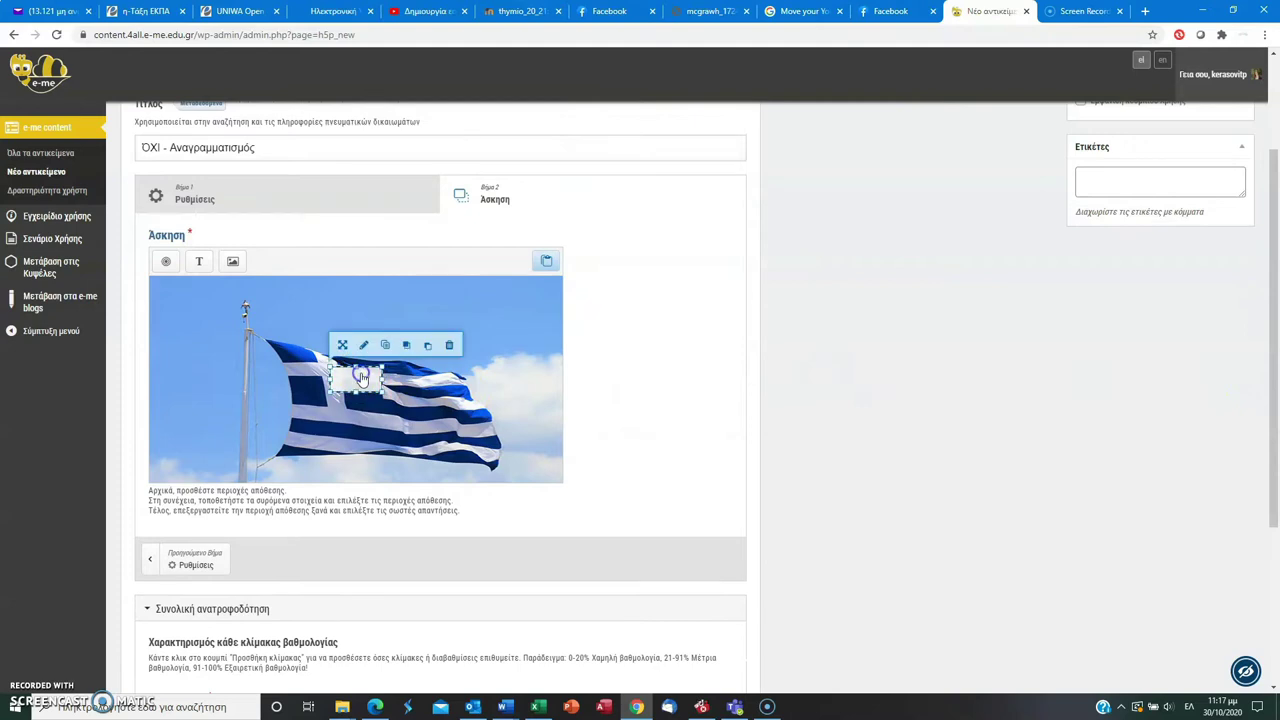
drag(385, 392, 400, 432)
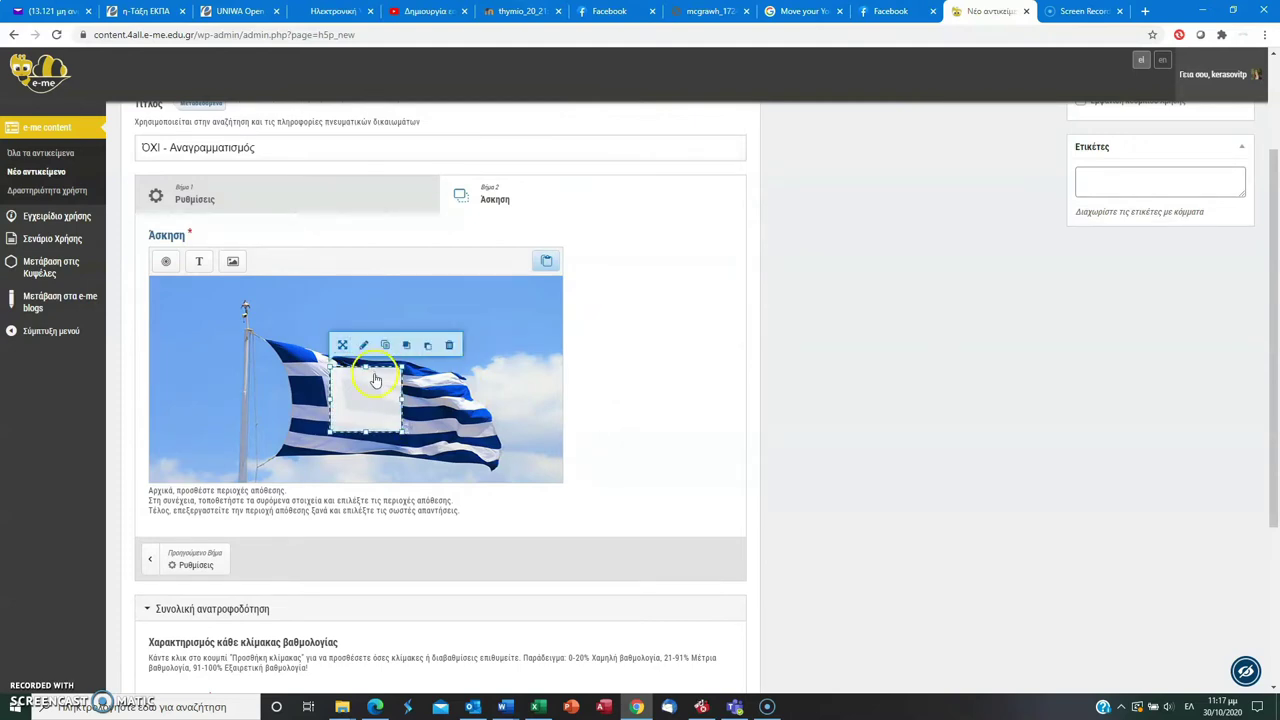
drag(369, 388, 257, 315)
drag(289, 360, 312, 386)
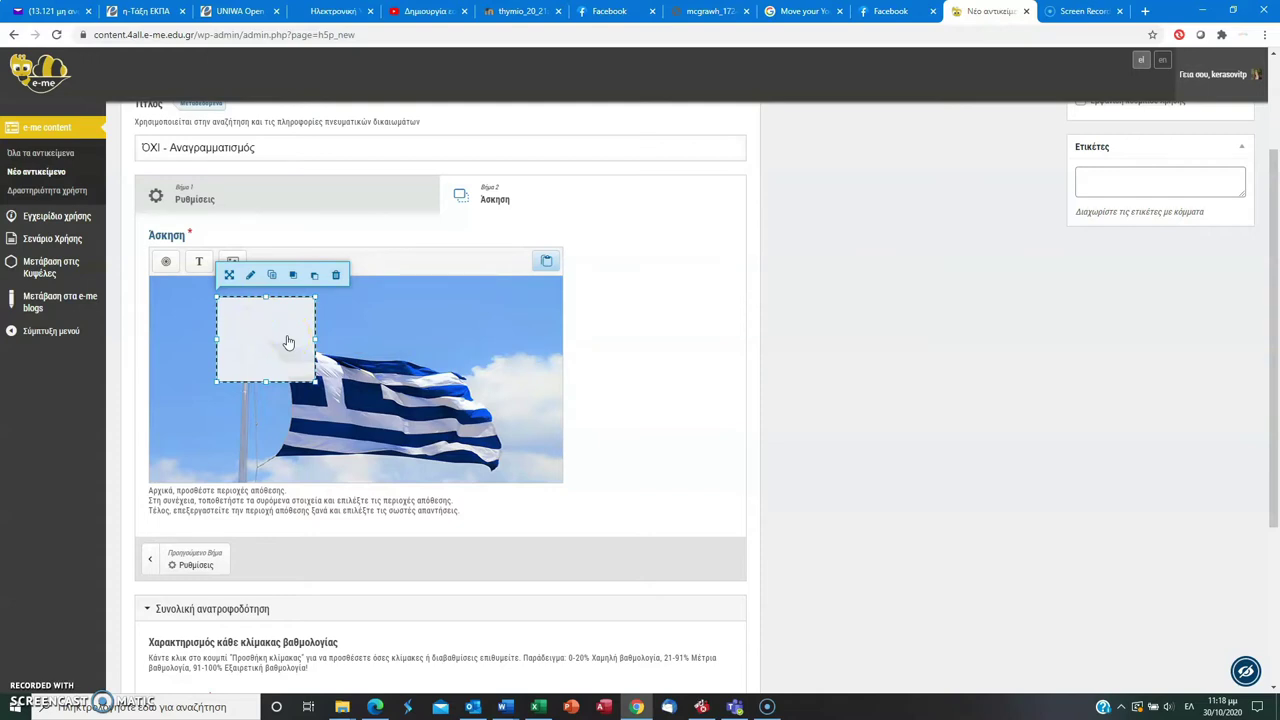
- Paste two copies of the drop zone and align one of them directly to the right of the original
click(274, 278)
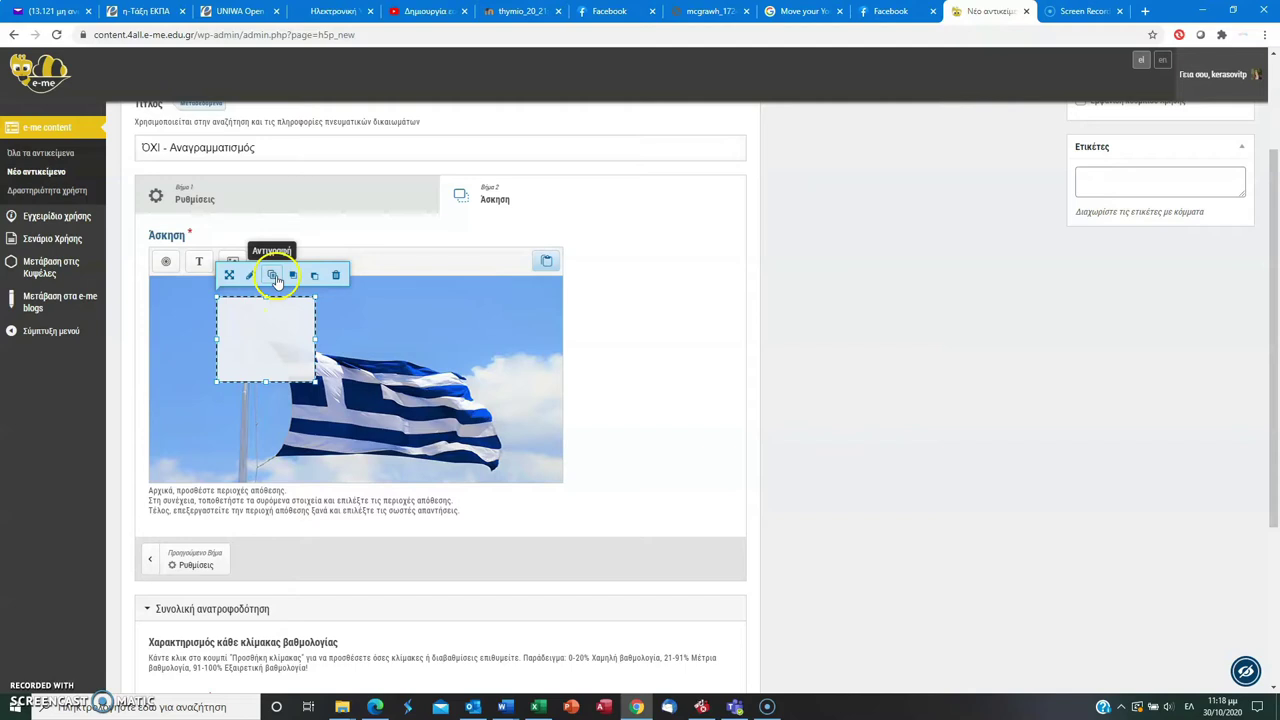
click(546, 263)
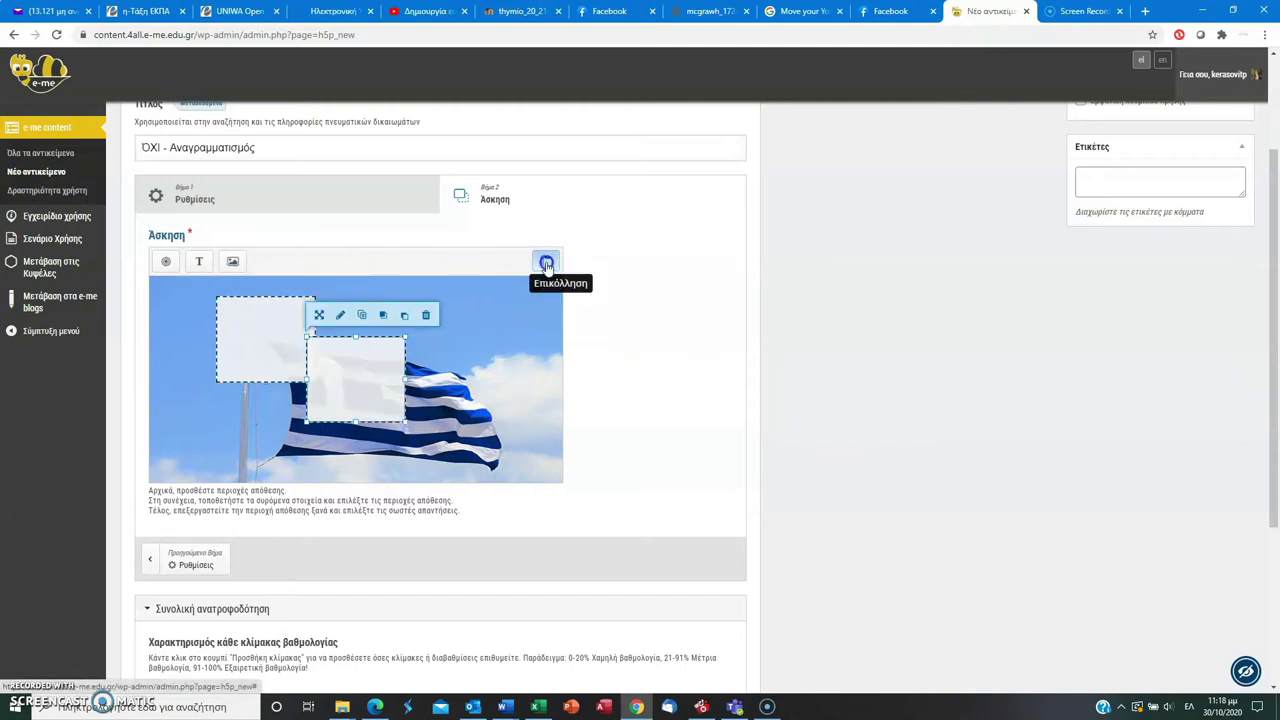
click(546, 263)
drag(345, 410, 368, 374)
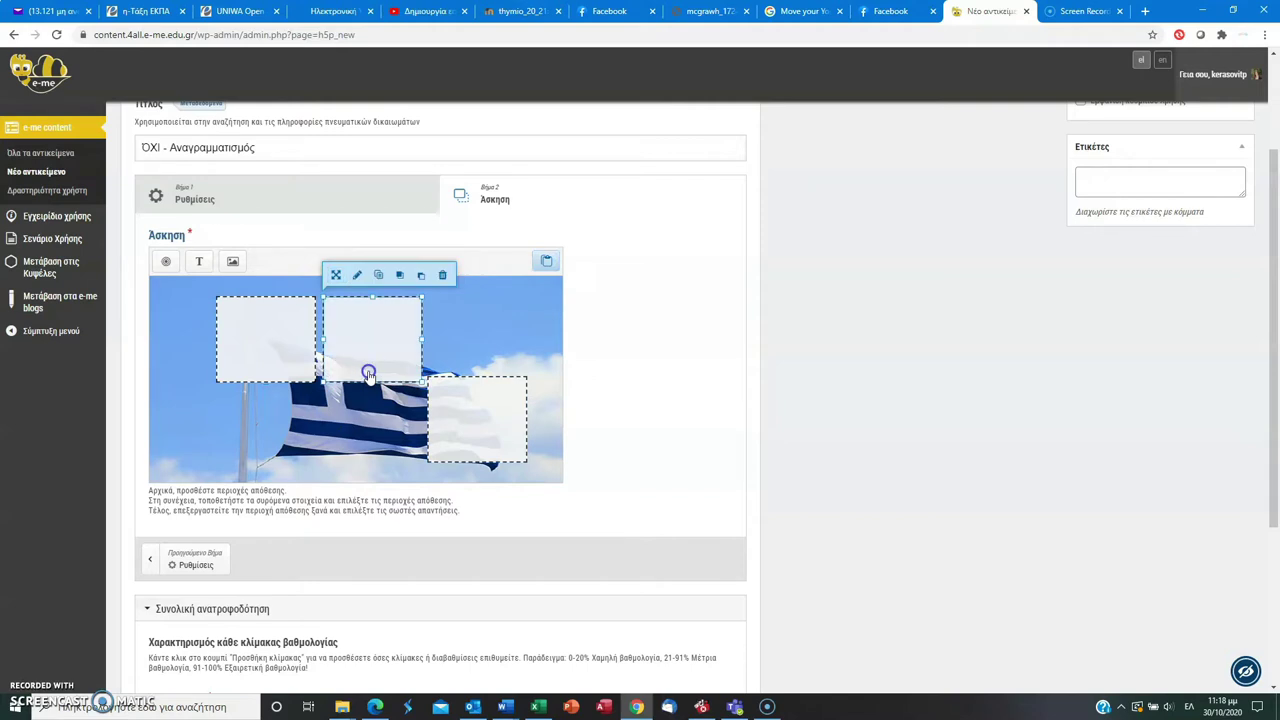
- Change the label of the middle drop zone to "Χ"
double_click(368, 374)
click(200, 286)
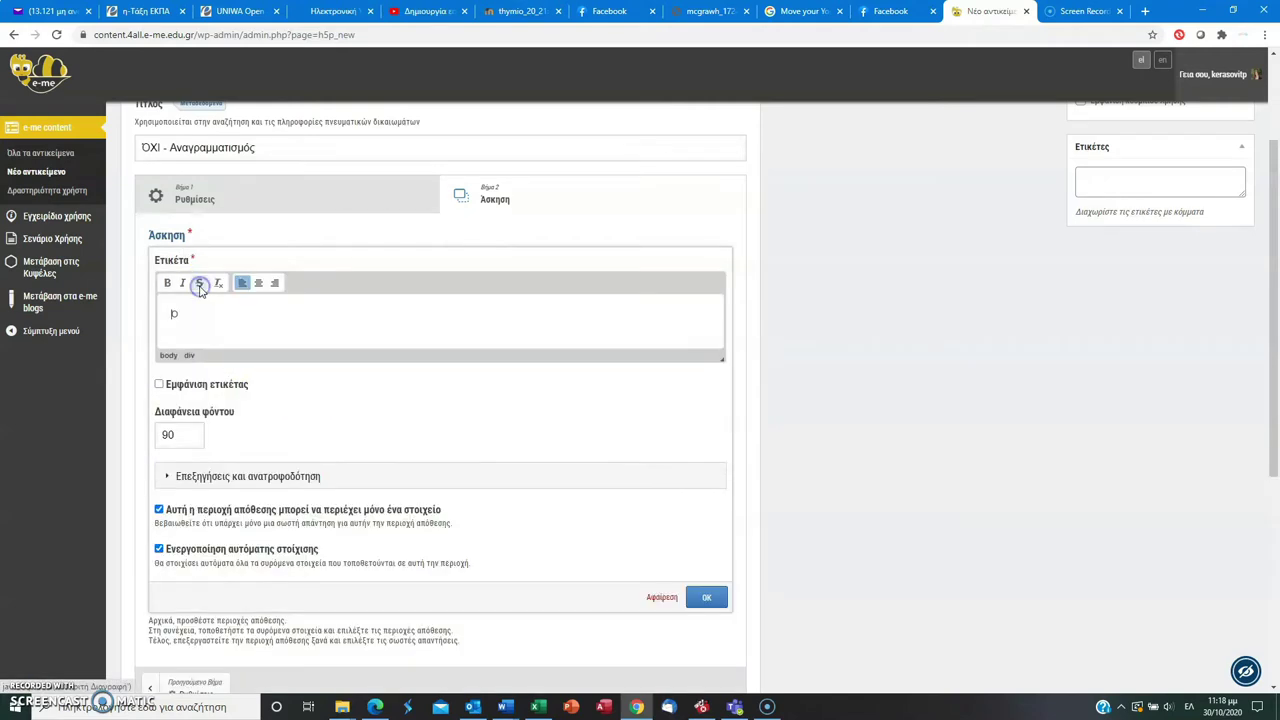
click(200, 285)
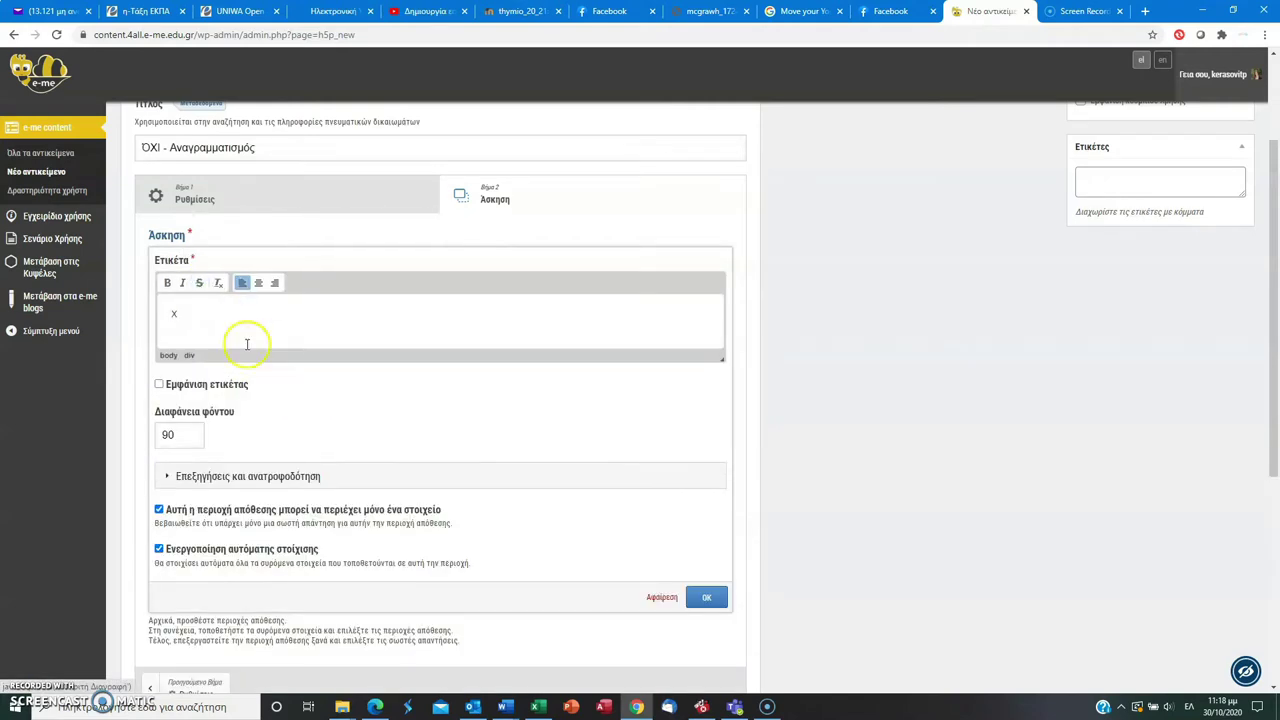
click(704, 597)
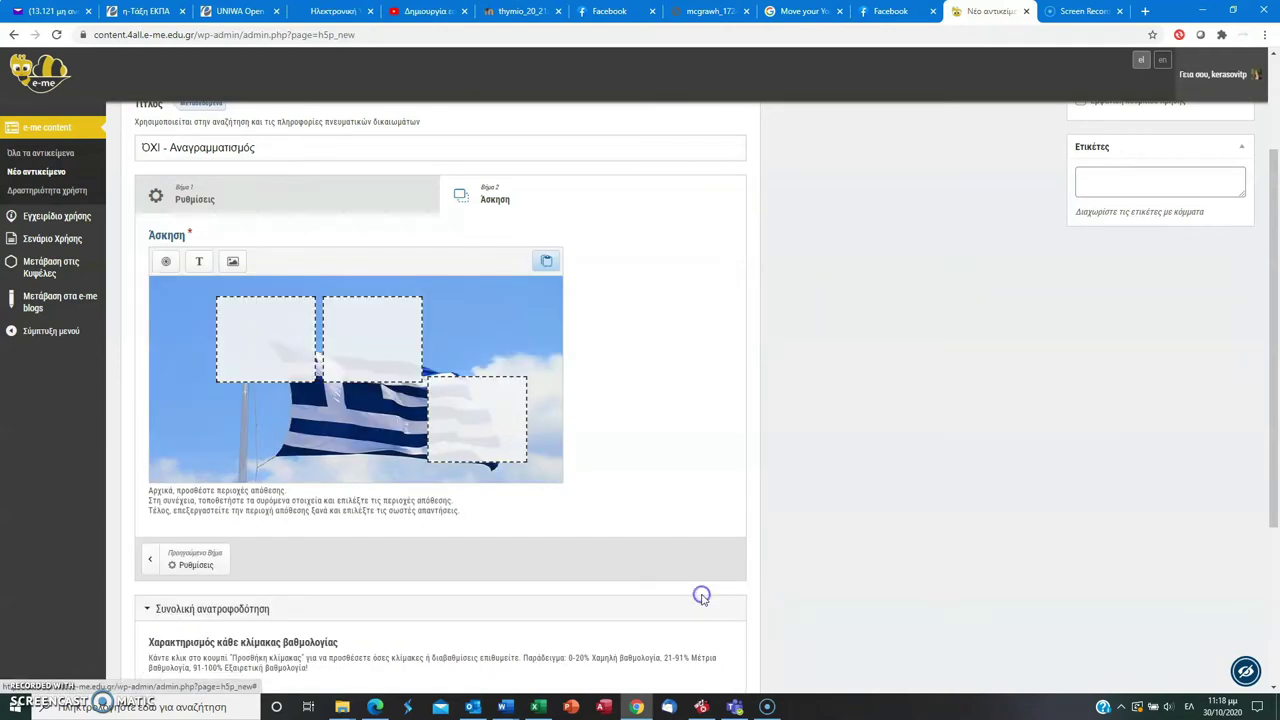
- Change the label of the lower-right drop zone to "Ι"
double_click(480, 400)
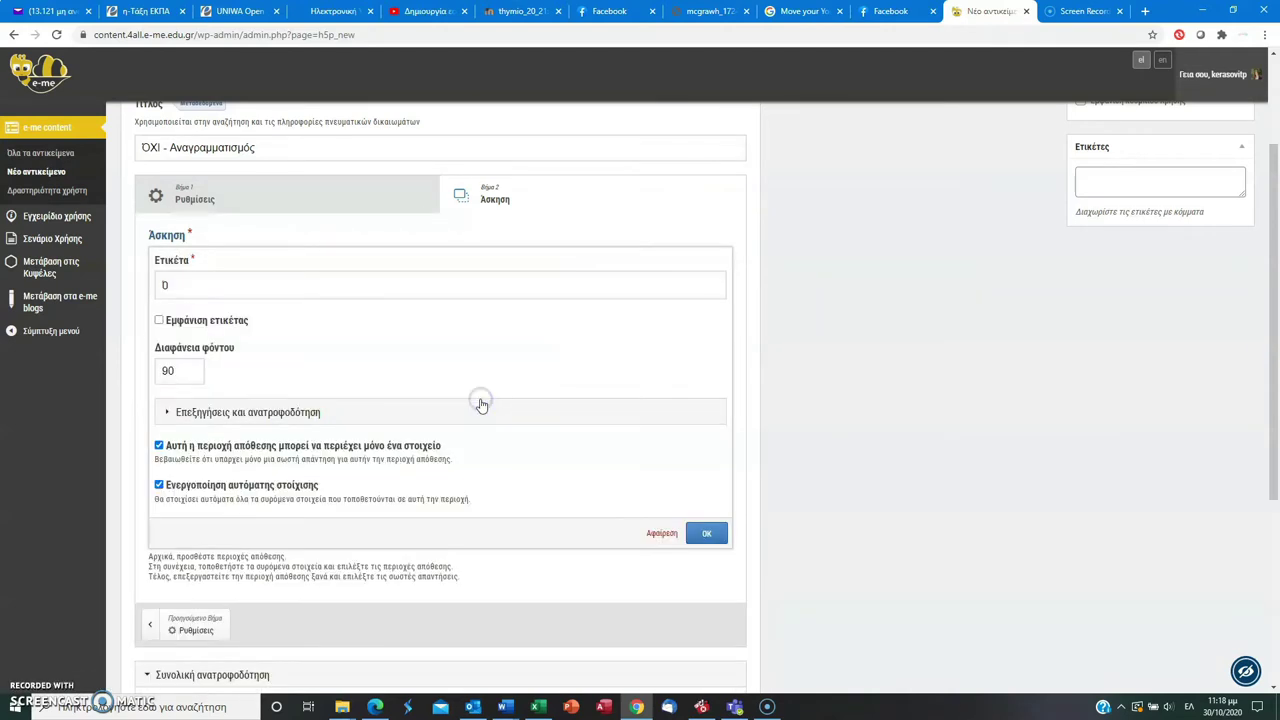
click(241, 291)
key(BackSpace)
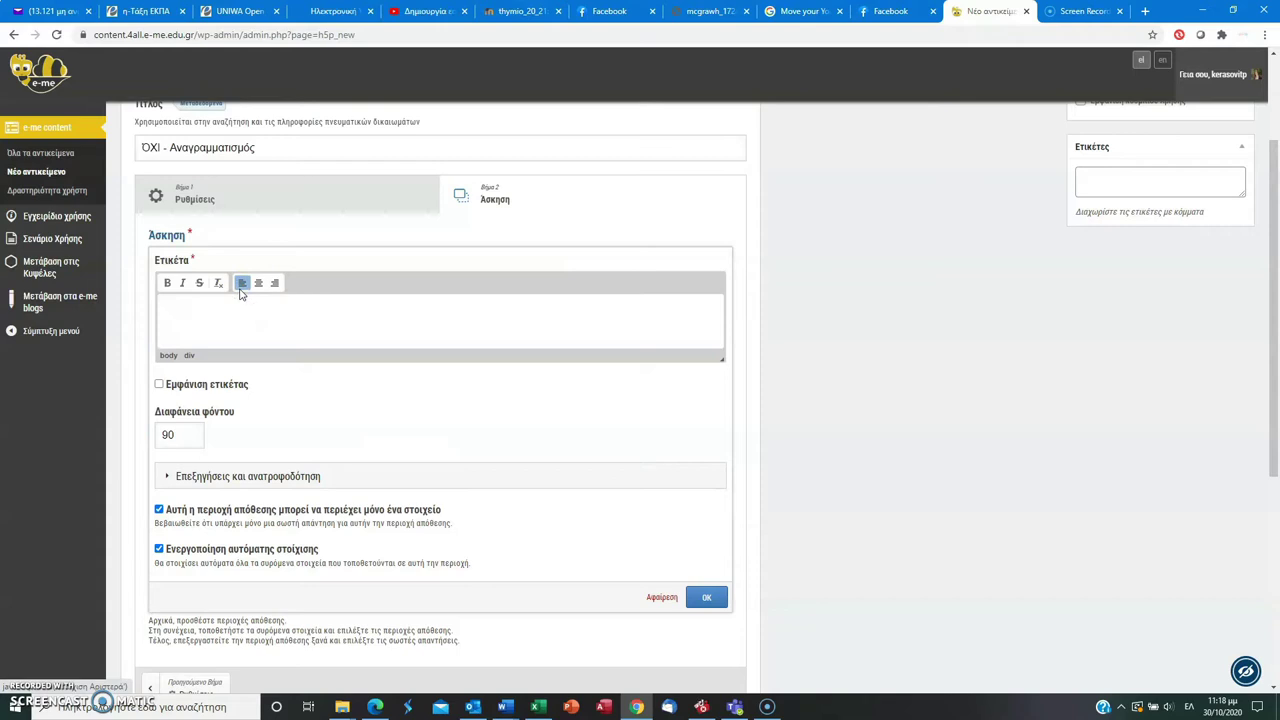
click(708, 597)
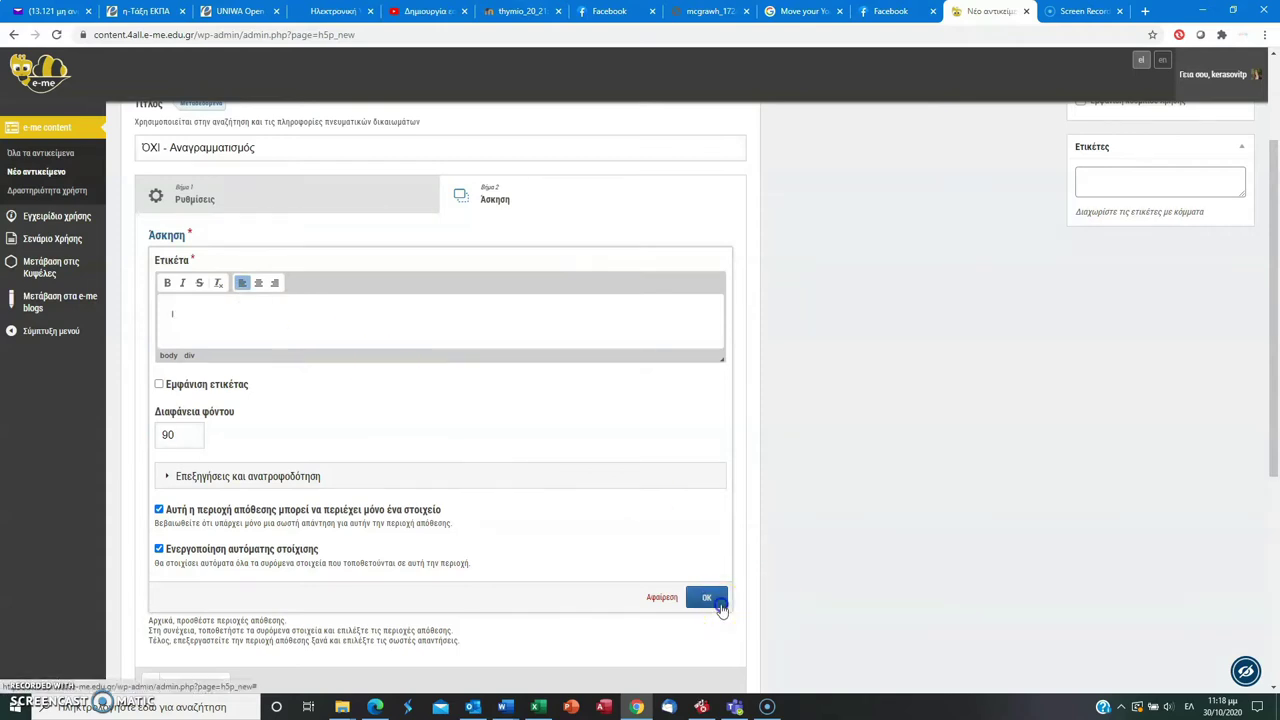
- Arrange the three drop zones in one evenly spaced row across the upper part of the flag image
drag(487, 409, 489, 349)
drag(290, 358, 270, 352)
click(361, 358)
drag(361, 358, 345, 350)
click(458, 343)
drag(458, 343, 452, 340)
click(484, 425)
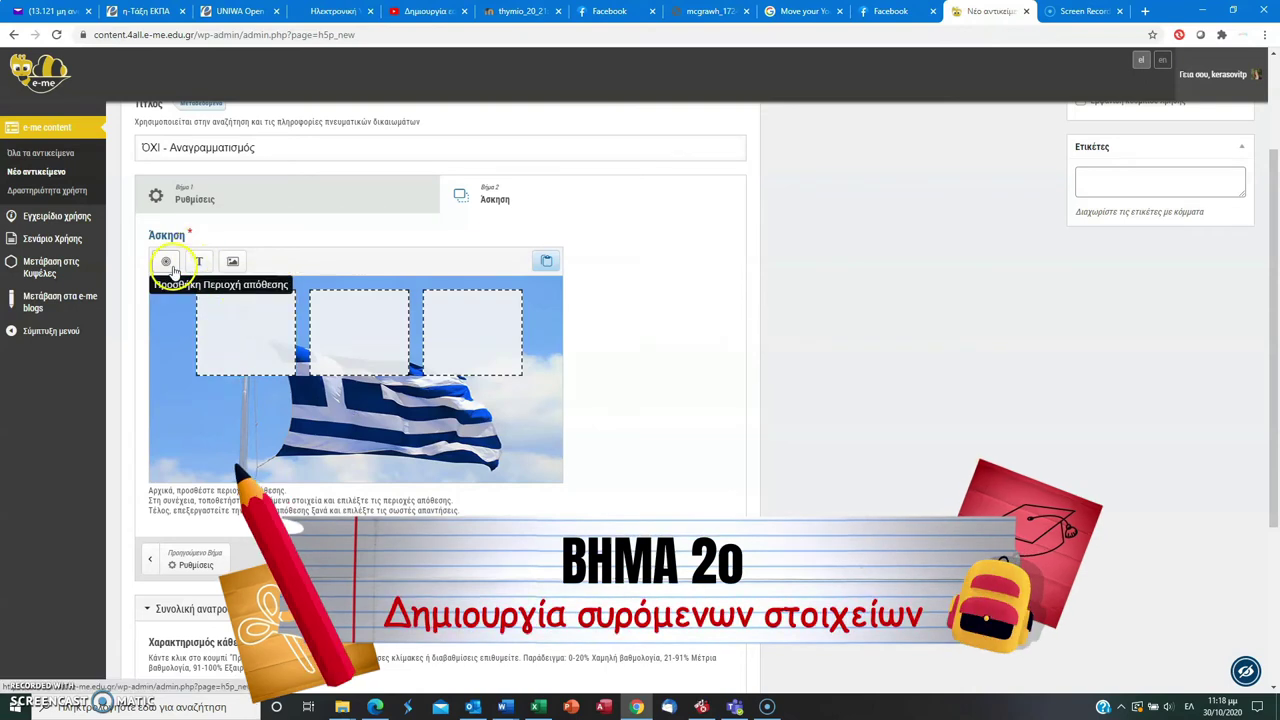
- Add a text element with the letter "Ό" in bold at the largest available font size
click(199, 264)
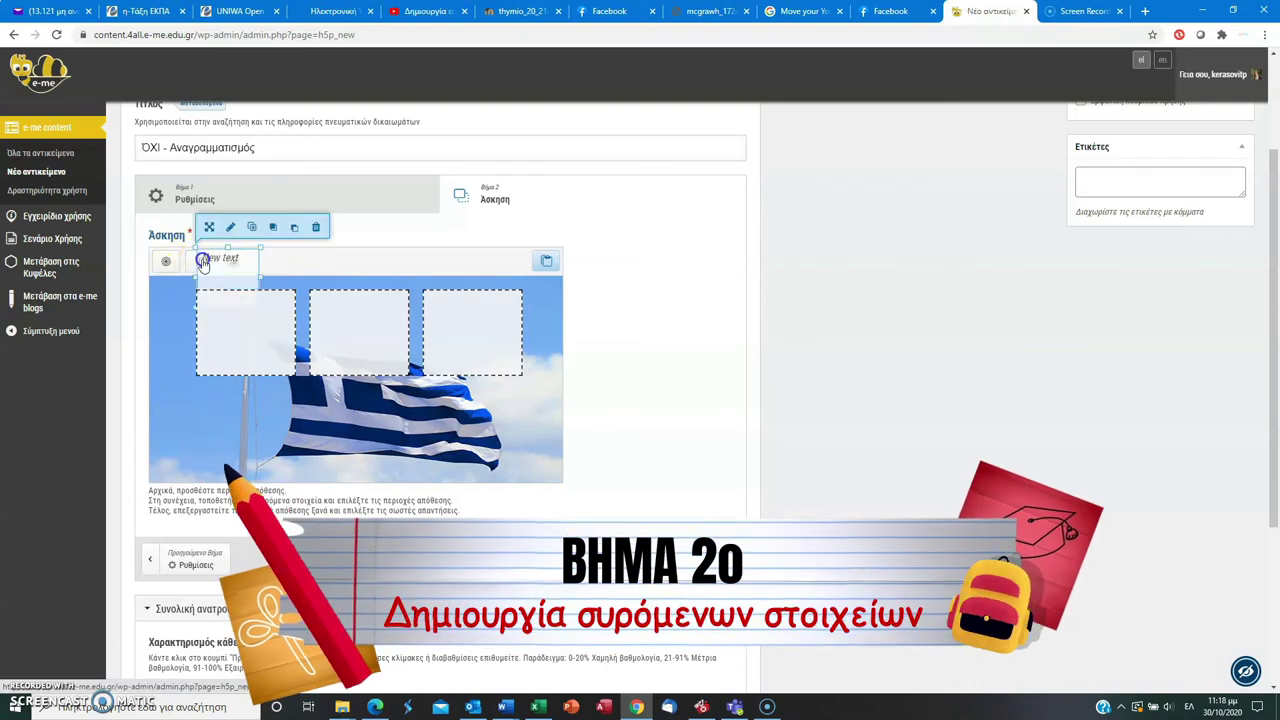
click(230, 285)
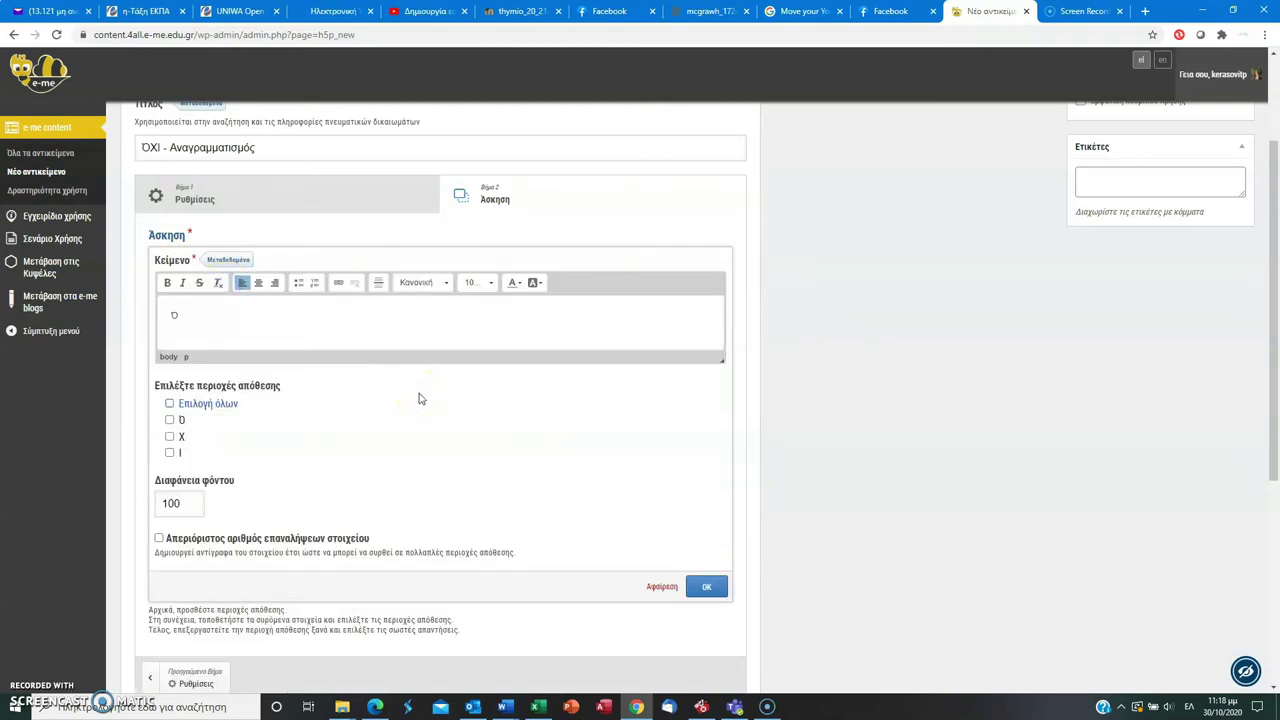
click(207, 332)
click(167, 282)
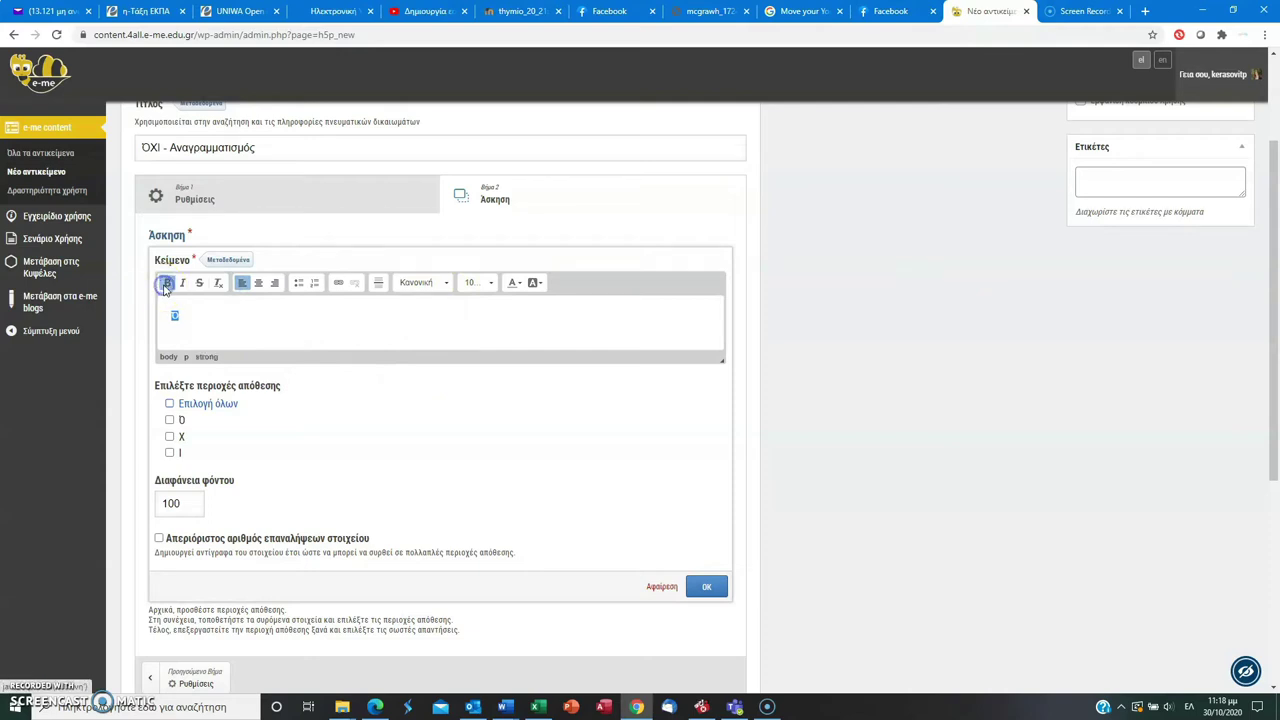
click(490, 284)
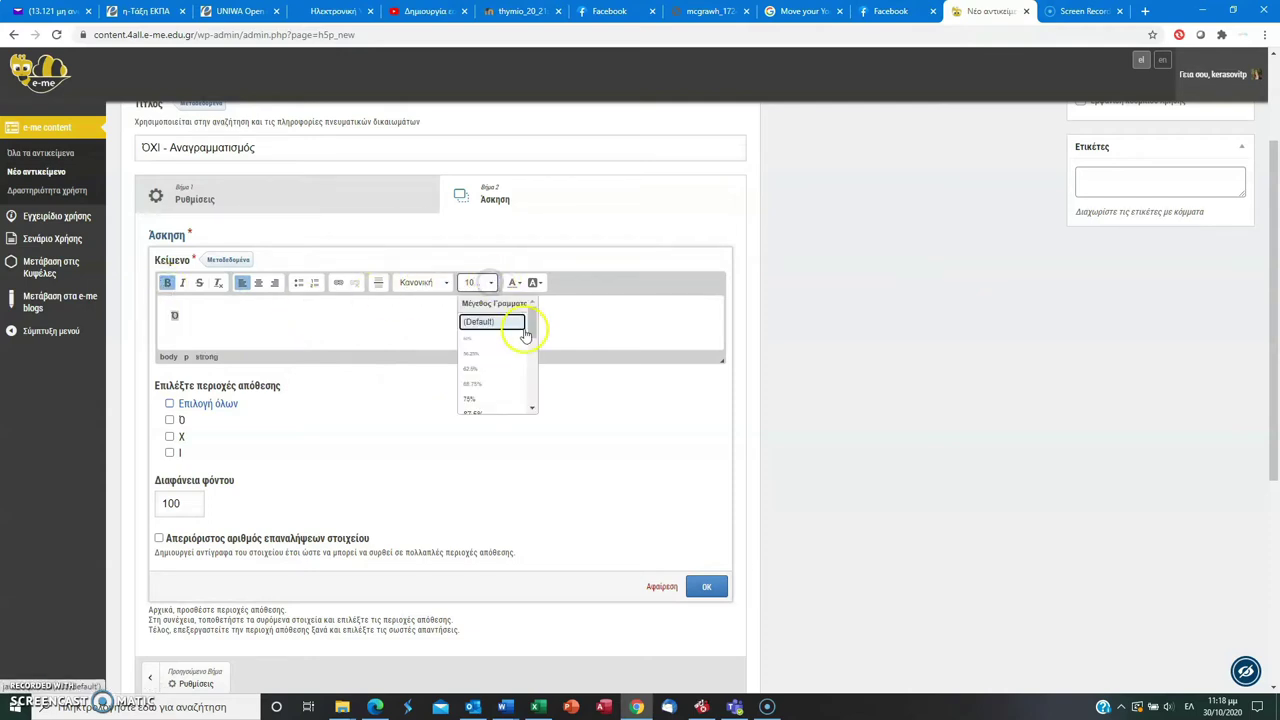
drag(530, 318, 543, 392)
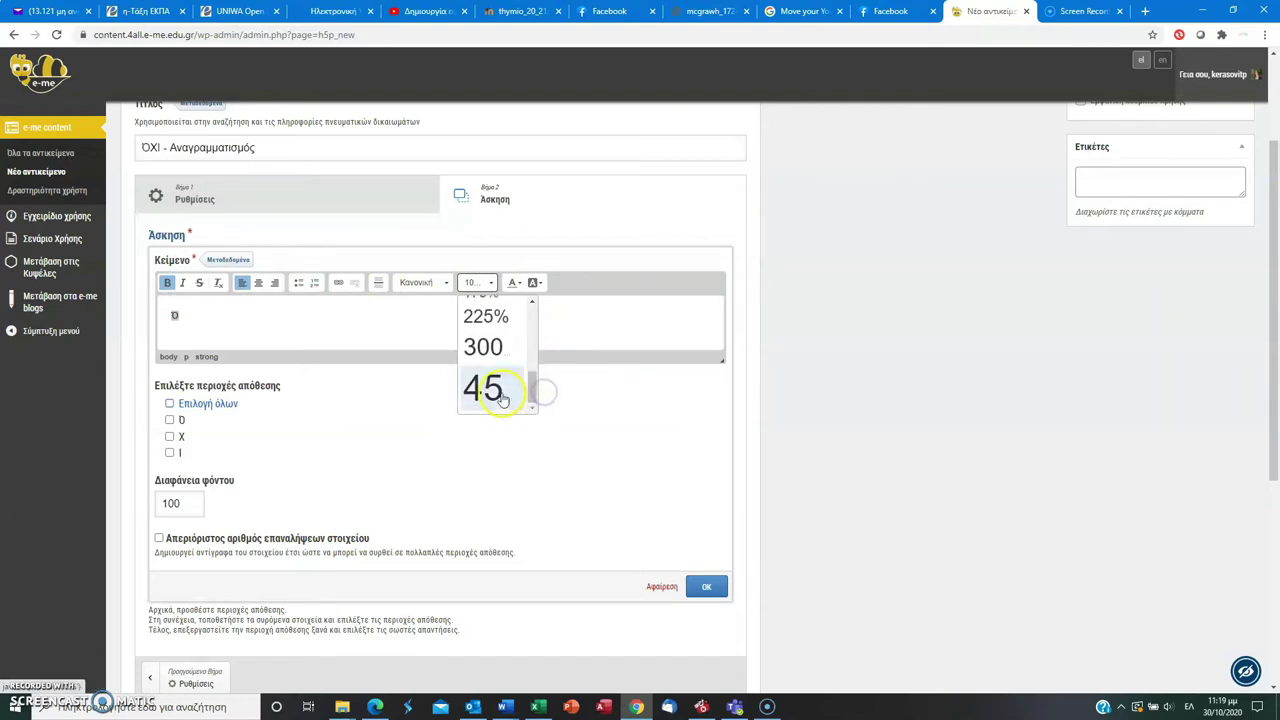
click(495, 390)
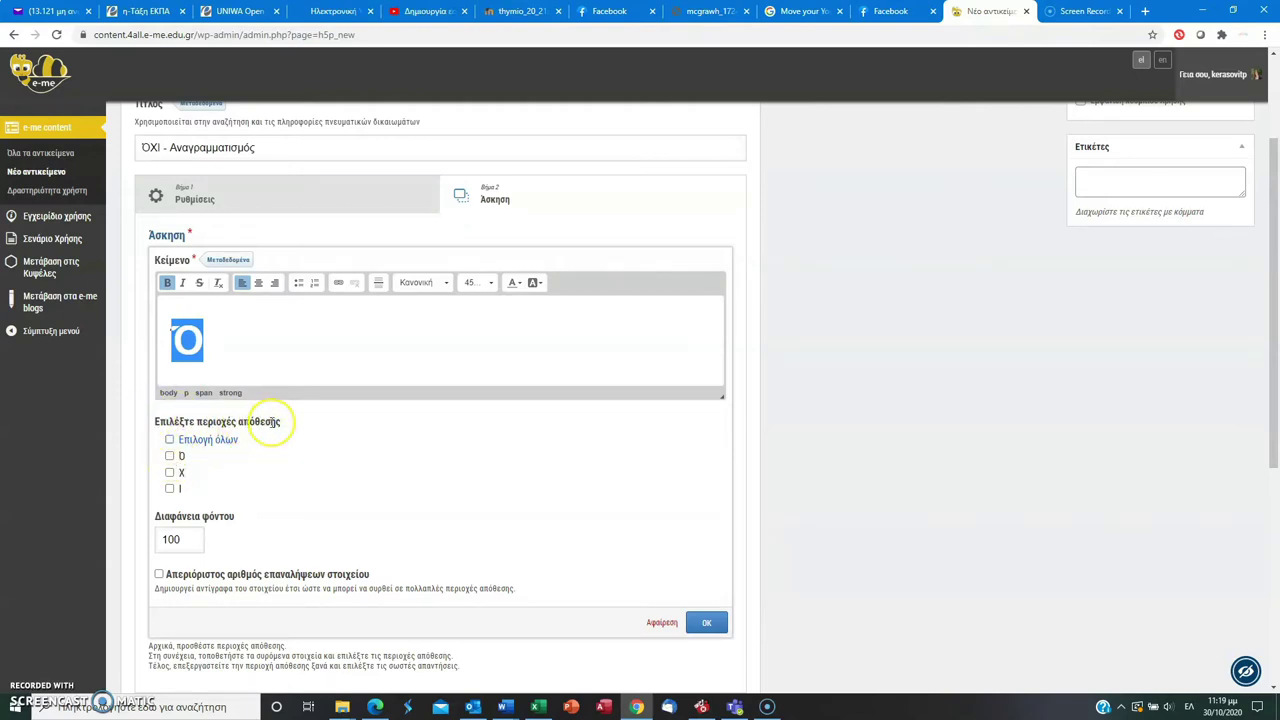
- Assign the letter element to drop zone Ό and set its background opacity to 90
click(170, 457)
drag(198, 540, 137, 539)
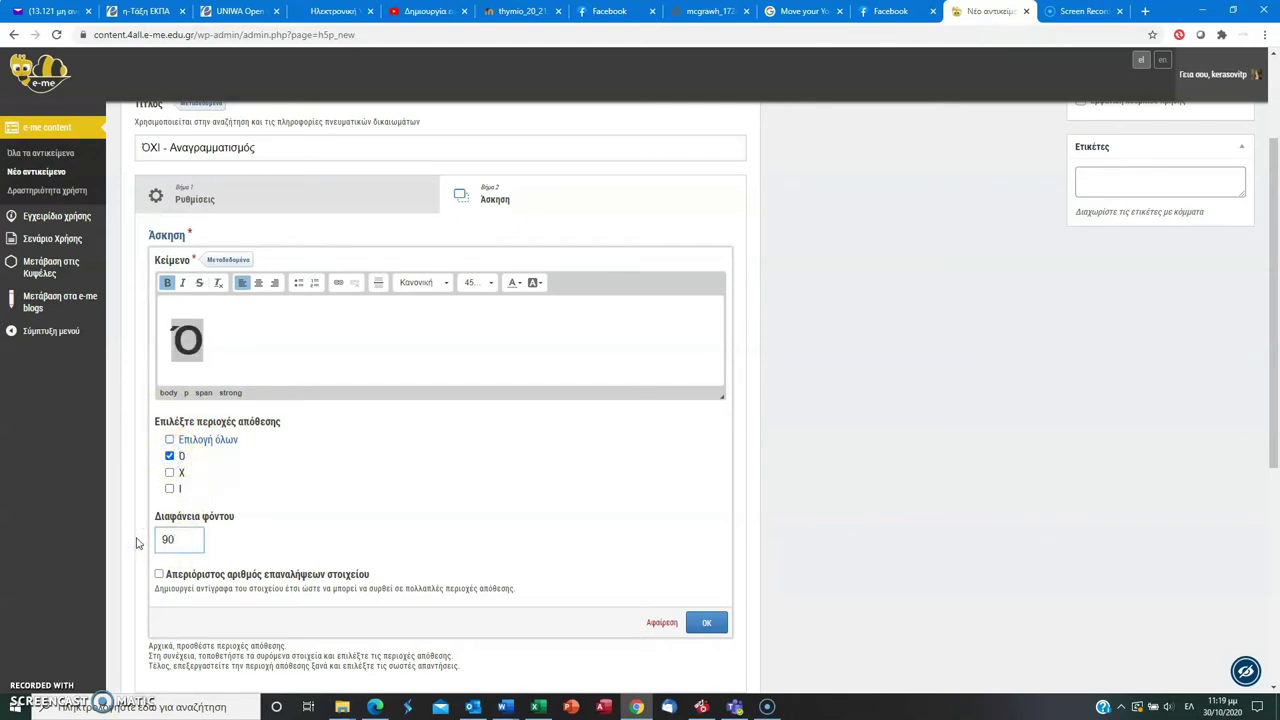
click(706, 622)
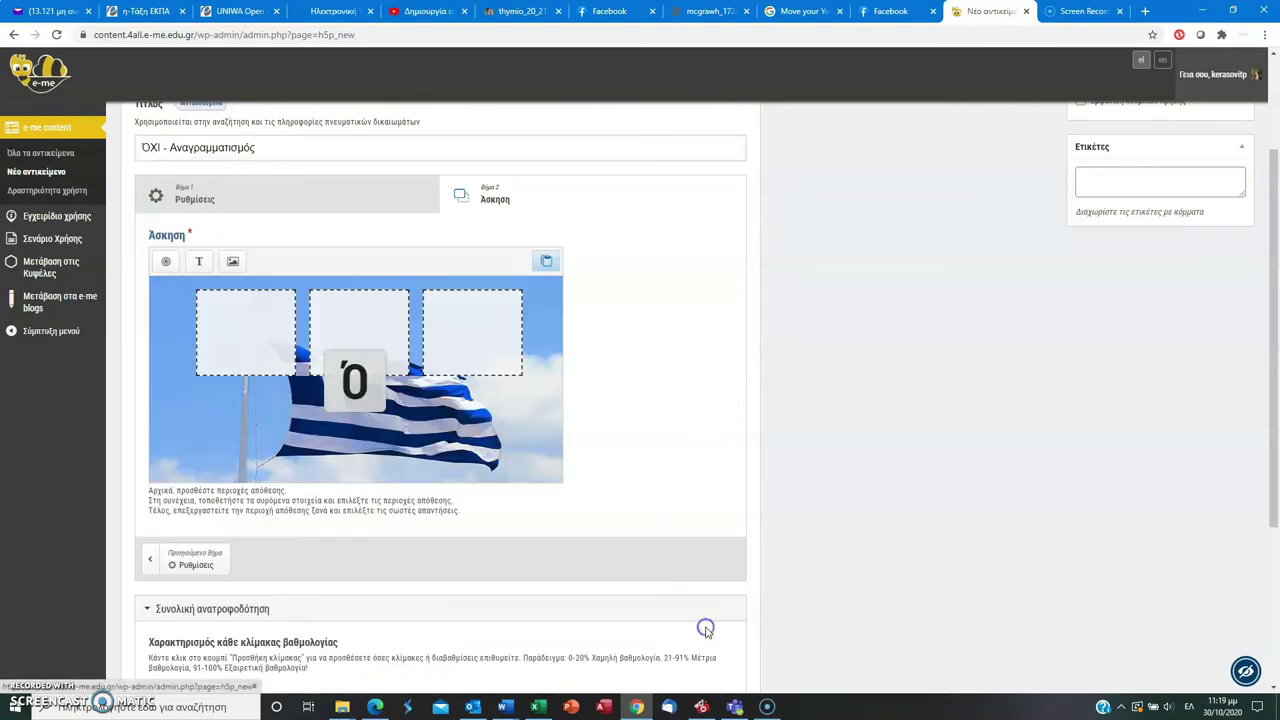
- Place the enlarged Ό element, about 130 × 110, below the third drop zone and paste two copies of it
drag(352, 393, 456, 441)
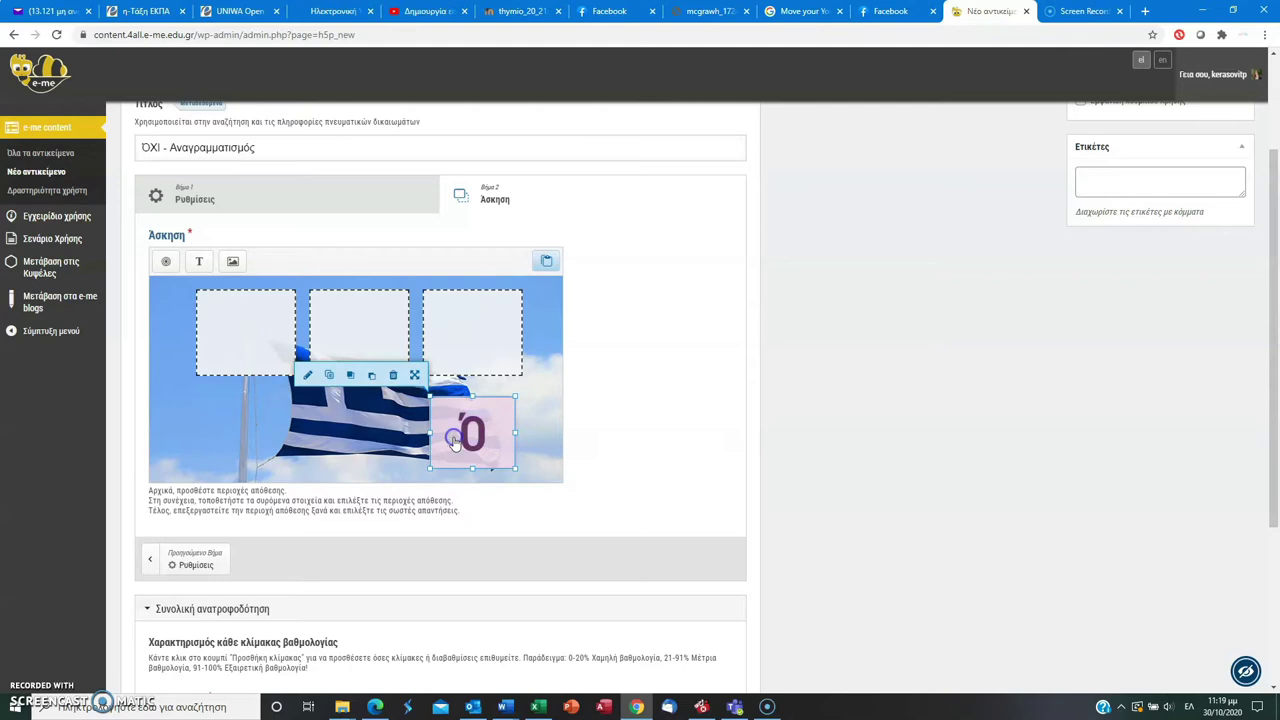
click(329, 376)
click(553, 254)
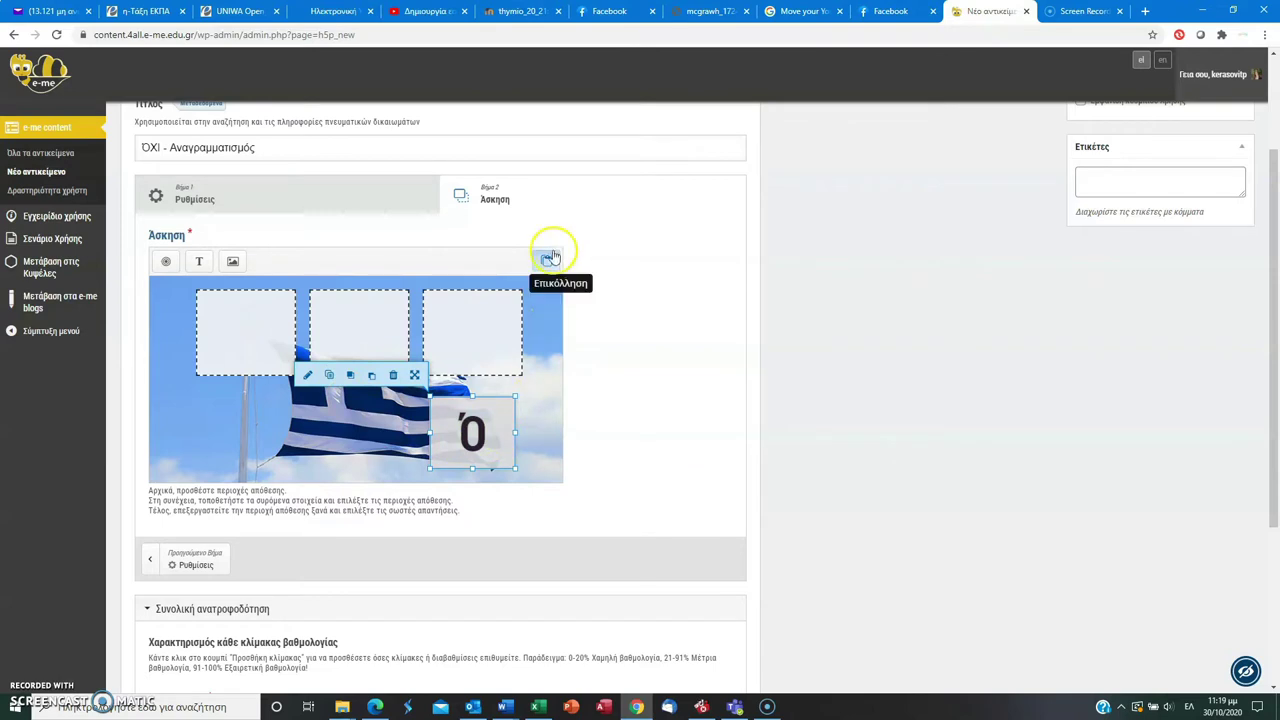
click(551, 258)
click(551, 258)
- Line up the two pasted copies with the original, below the first and middle drop zones
drag(422, 362, 240, 443)
click(362, 405)
drag(362, 405, 365, 450)
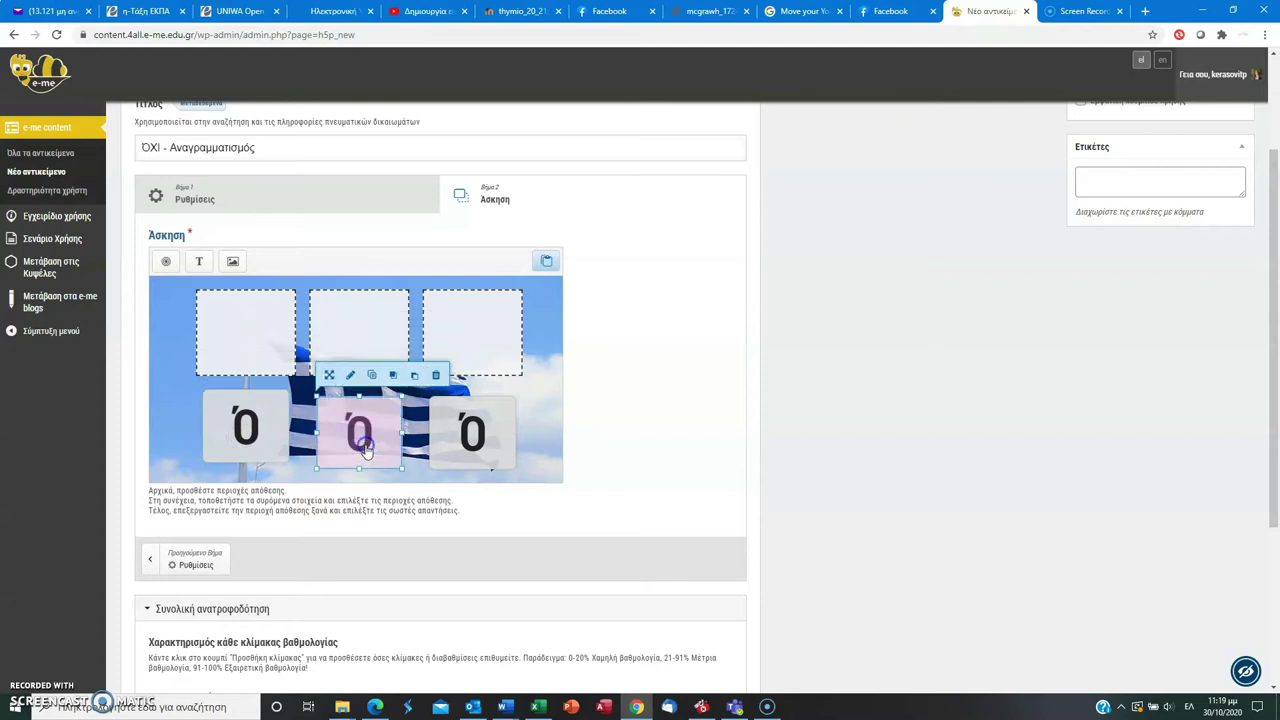
click(231, 451)
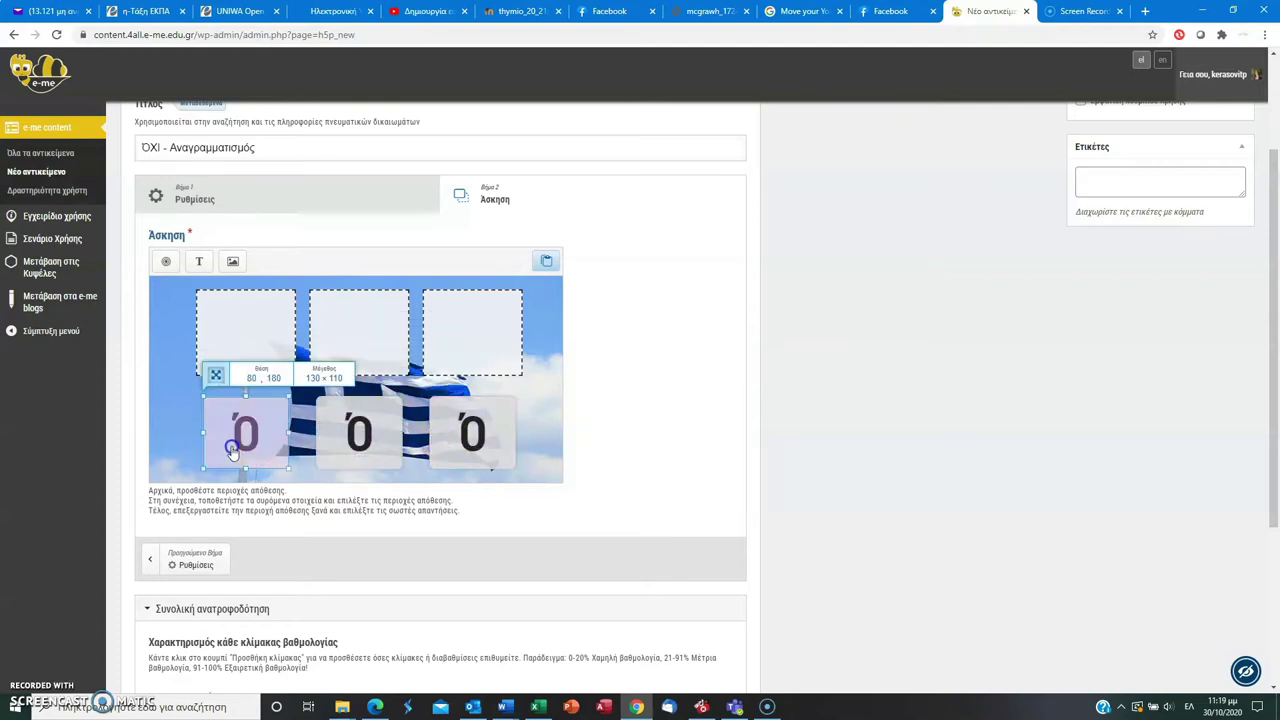
- Change the letter below the first drop zone to "Χ" and make Χ its only drop zone
double_click(248, 449)
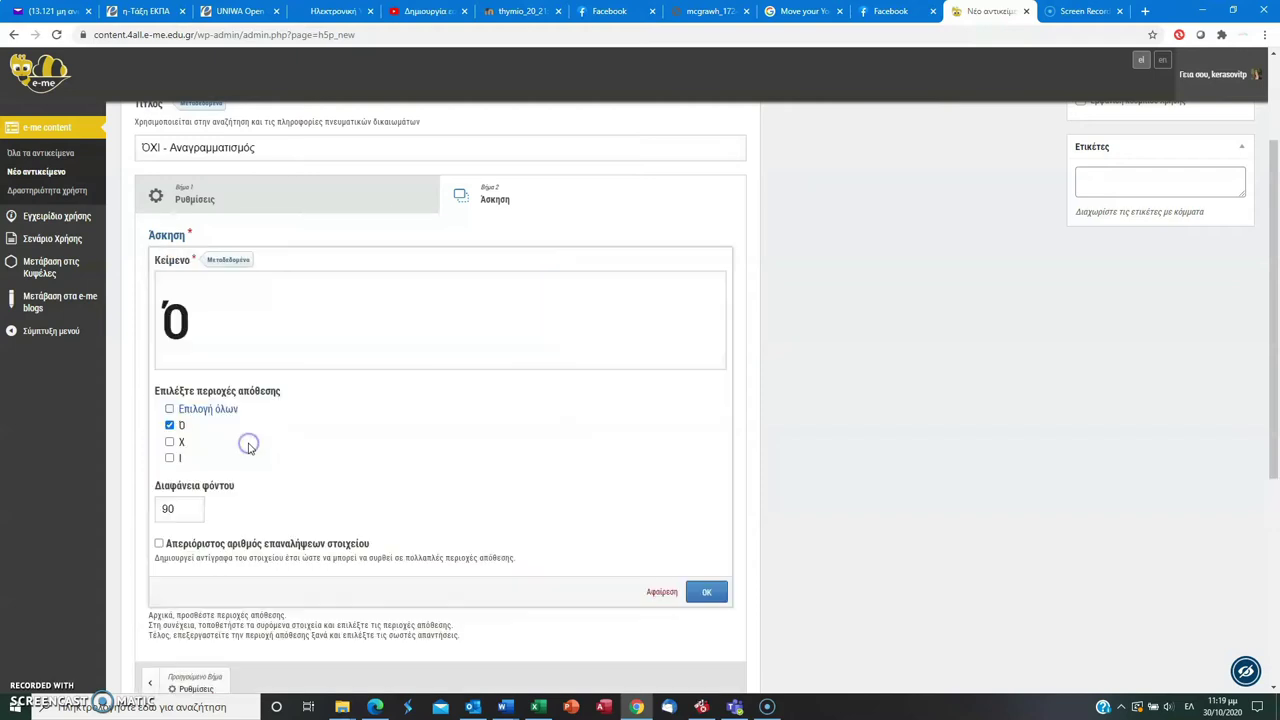
click(172, 308)
double_click(173, 308)
text(Χ)
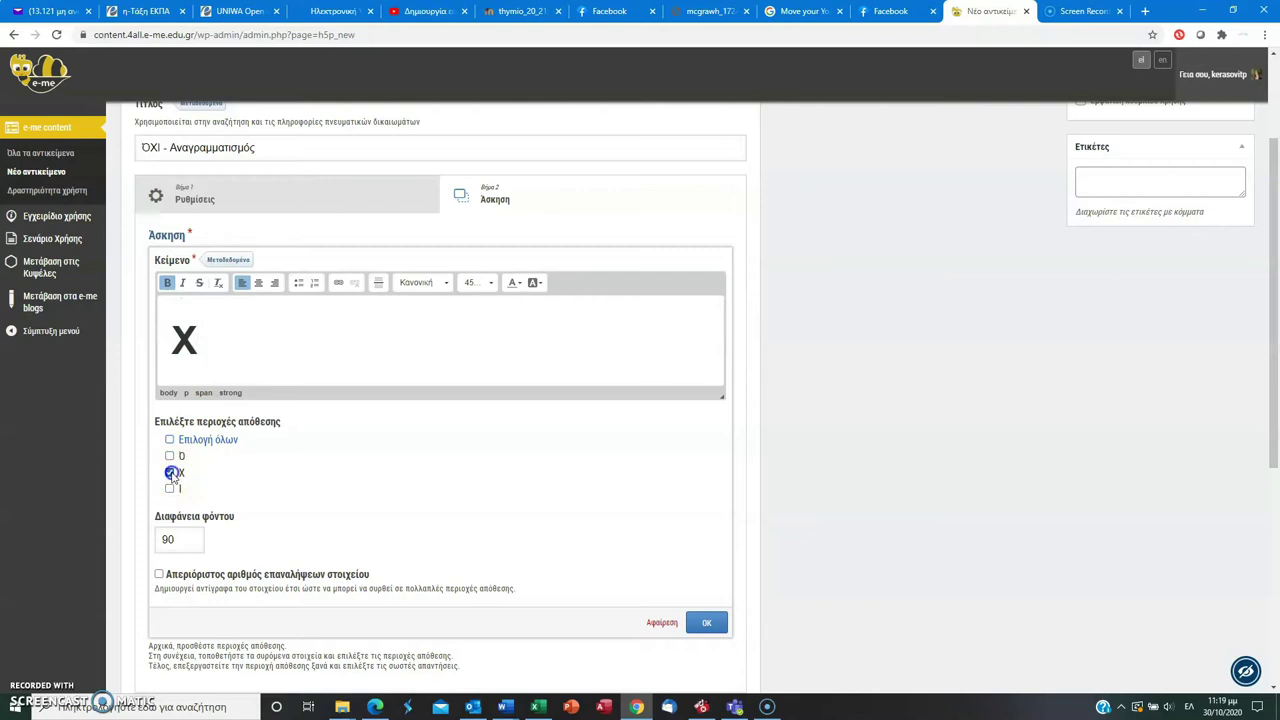
click(705, 622)
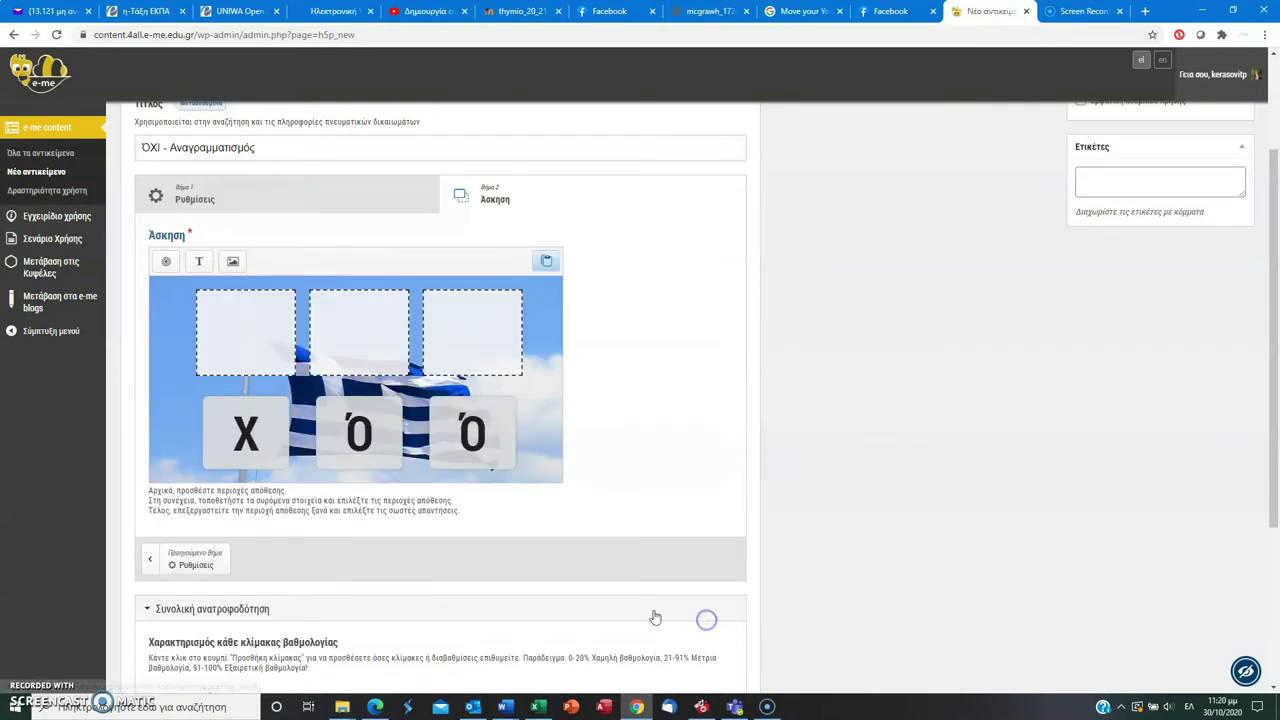
- Change the letter below the middle drop zone to "Ι" and make Ι its only drop zone
click(390, 438)
double_click(390, 438)
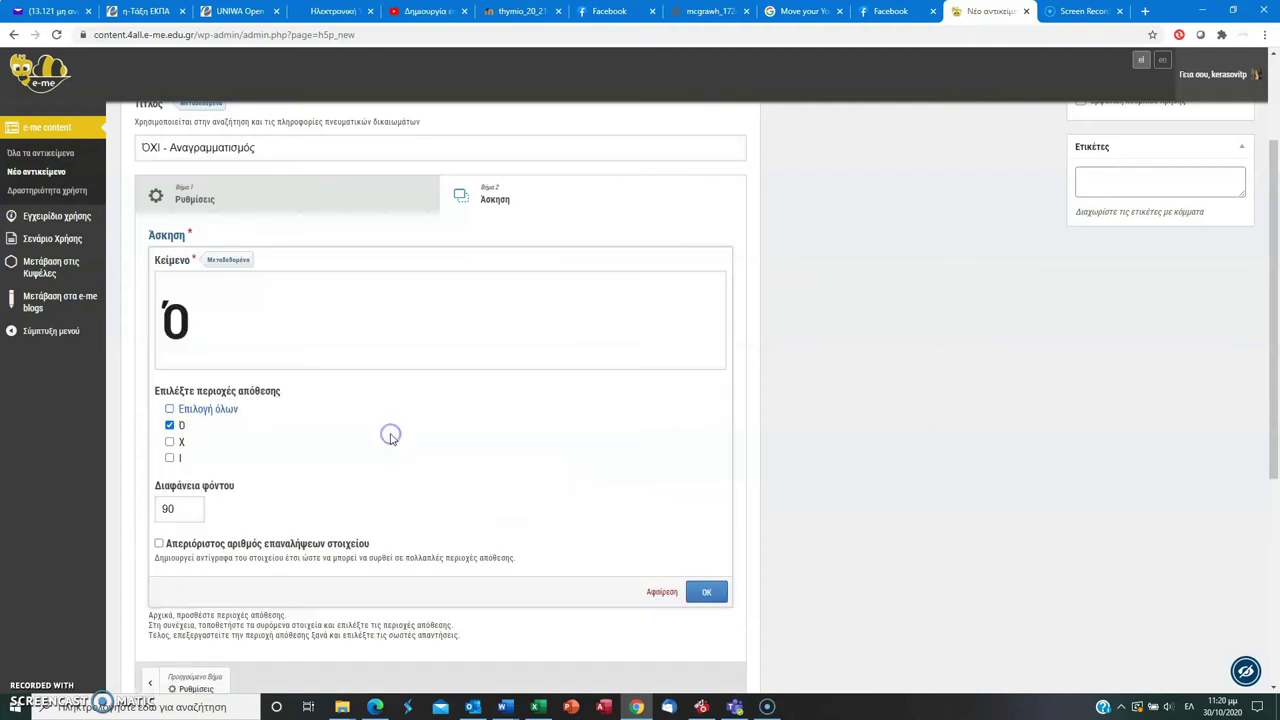
click(168, 322)
double_click(176, 338)
key(BackSpace)
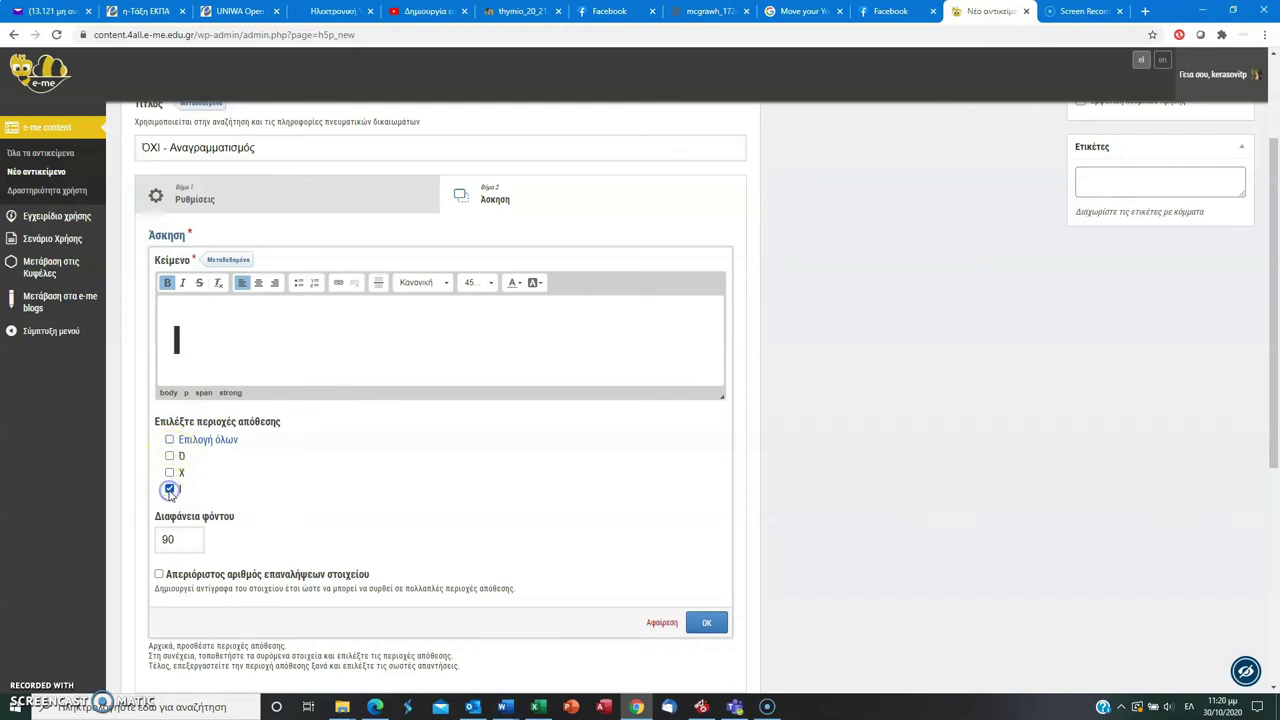
click(706, 622)
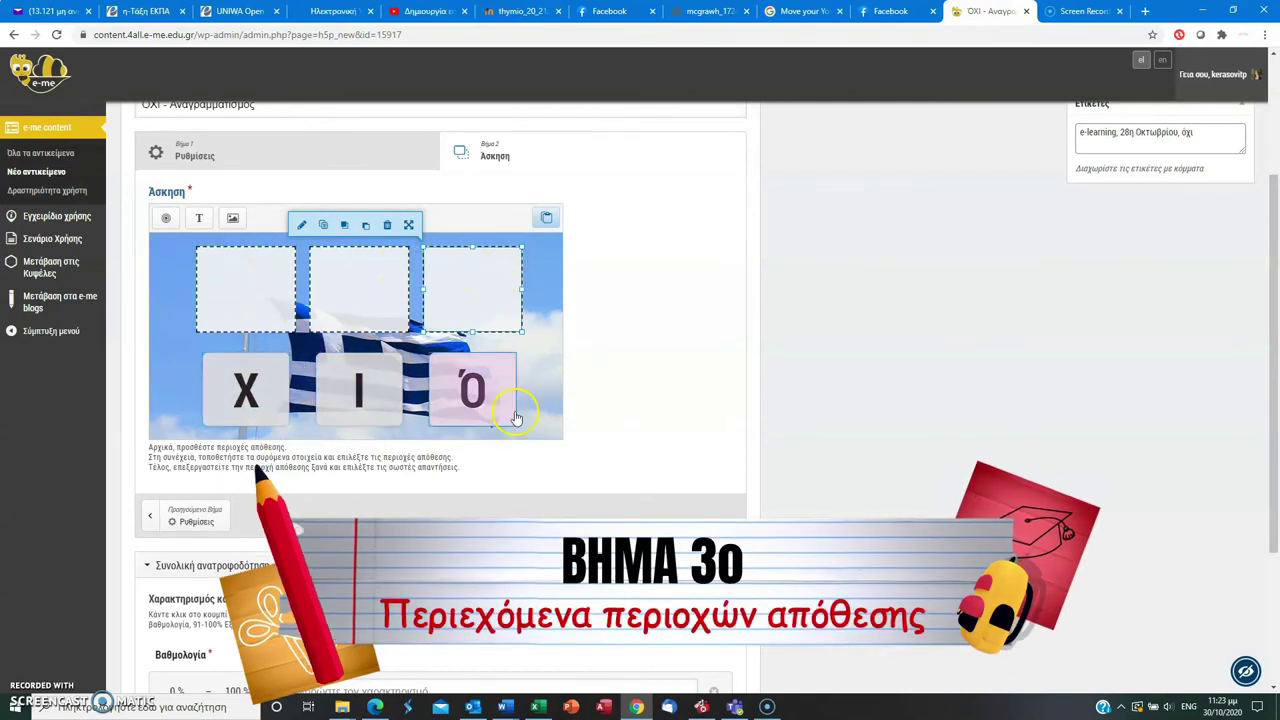
- Mark the matching letter as the correct element in each of the three drop zones Ό, Χ and Ι
double_click(237, 292)
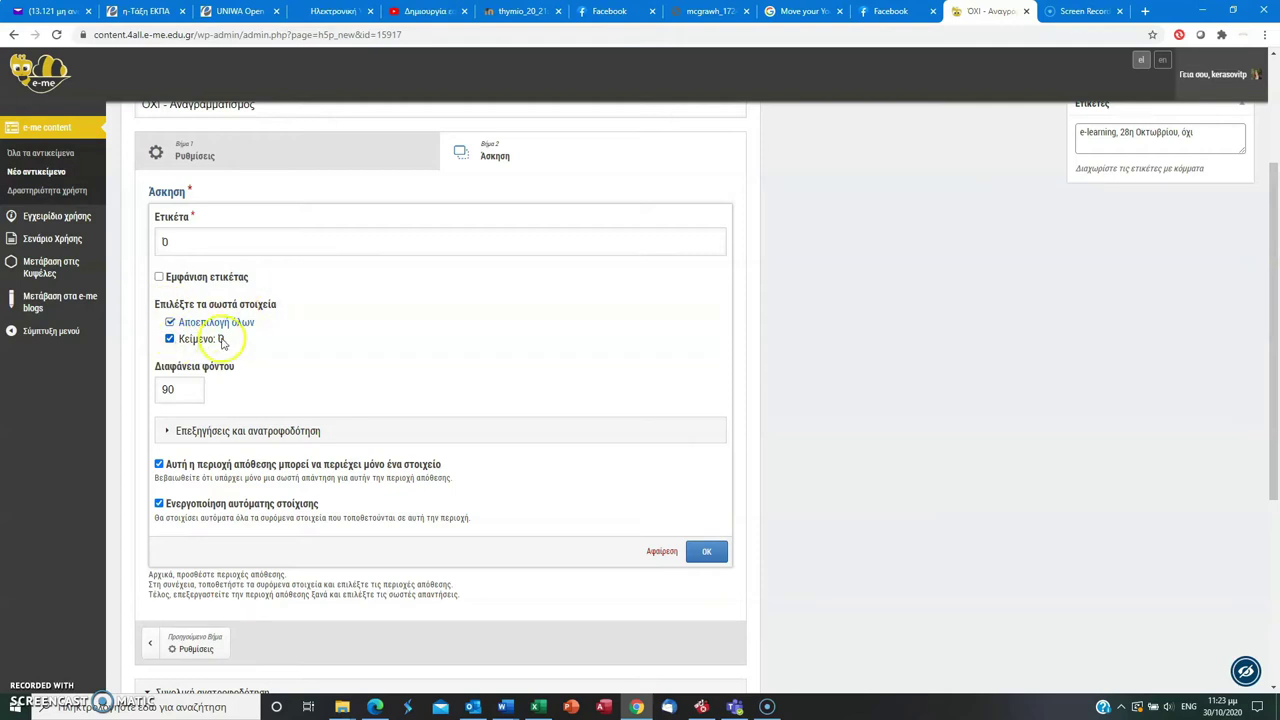
click(706, 553)
double_click(343, 276)
click(197, 341)
click(704, 551)
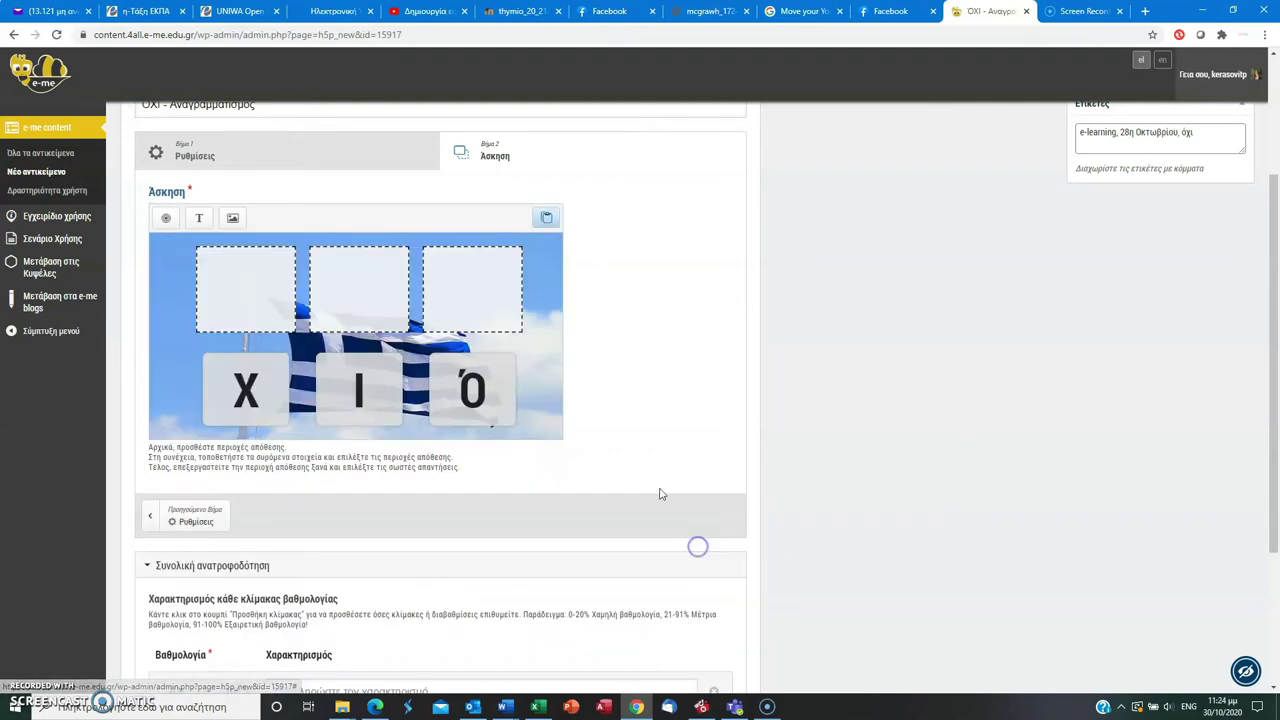
double_click(516, 328)
click(195, 339)
click(718, 548)
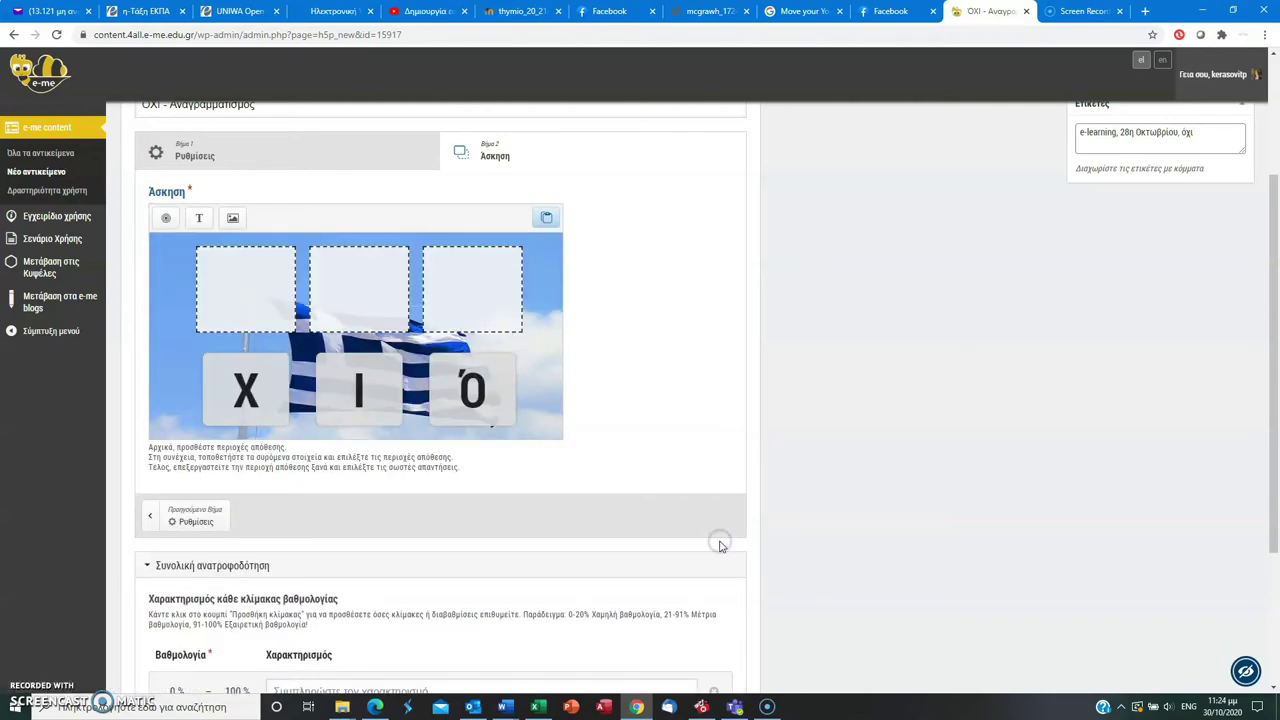
- Expand the Ρυθμίσεις άσκησης section and review its scoring, drop zone highlighting and display options
drag(1268, 372, 1276, 490)
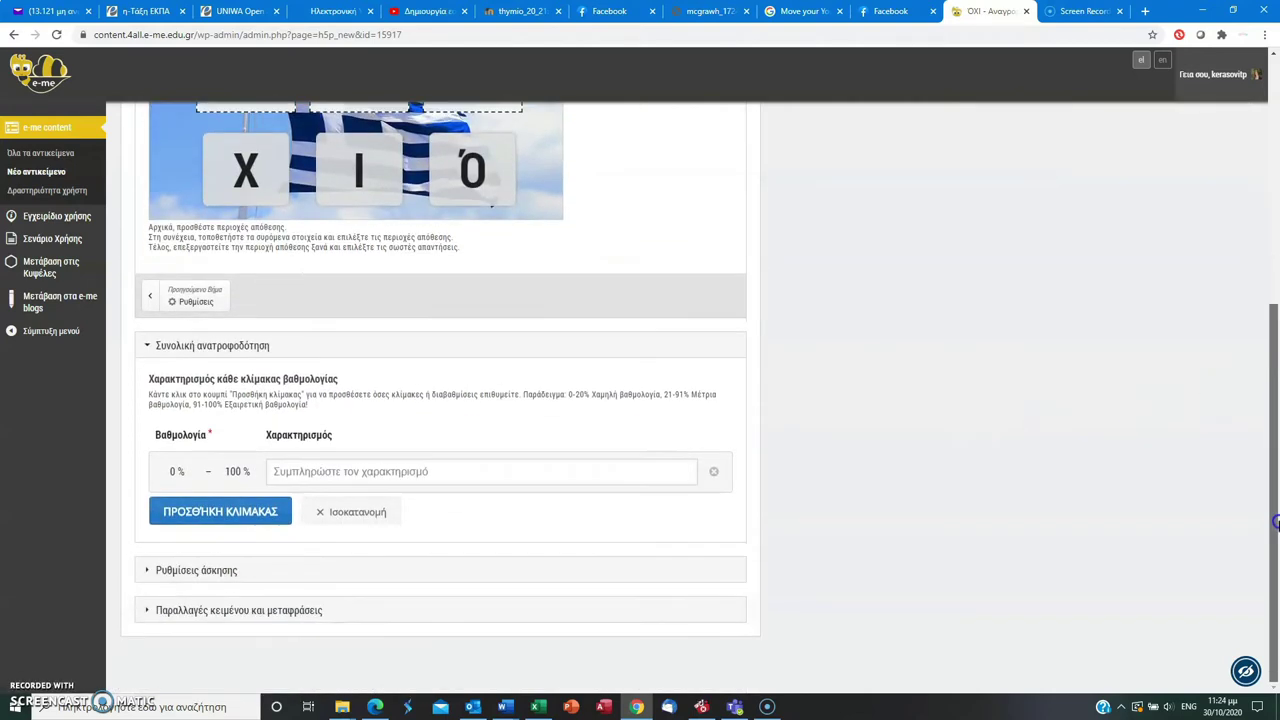
click(460, 582)
drag(1266, 363, 1276, 585)
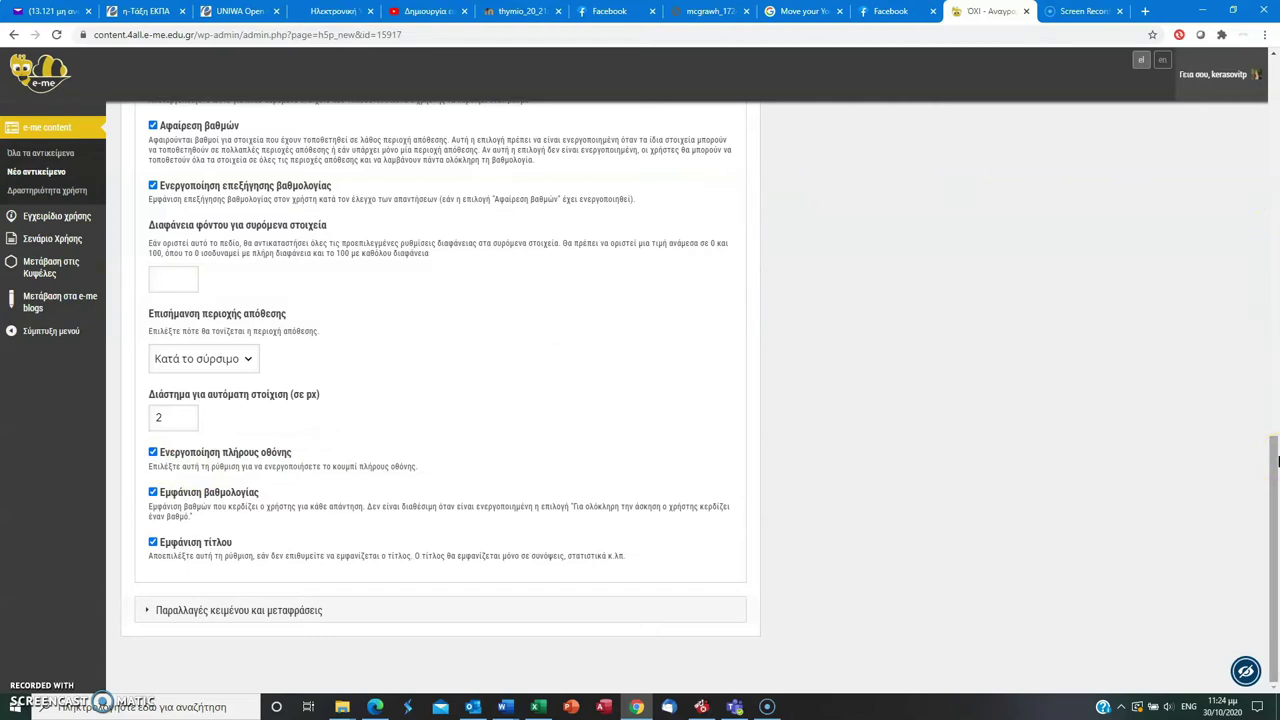
drag(1276, 460, 1276, 92)
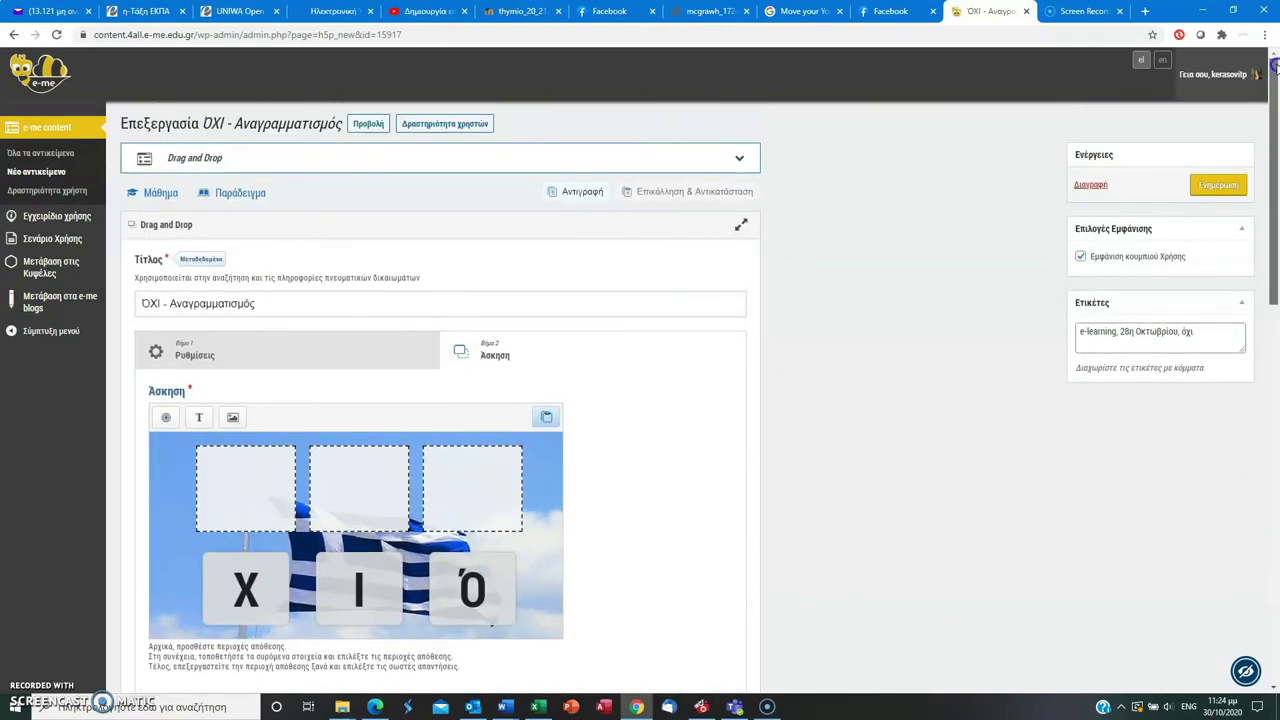
- Check the tags and the Χρήση button display option, and save the updated exercise
click(1077, 335)
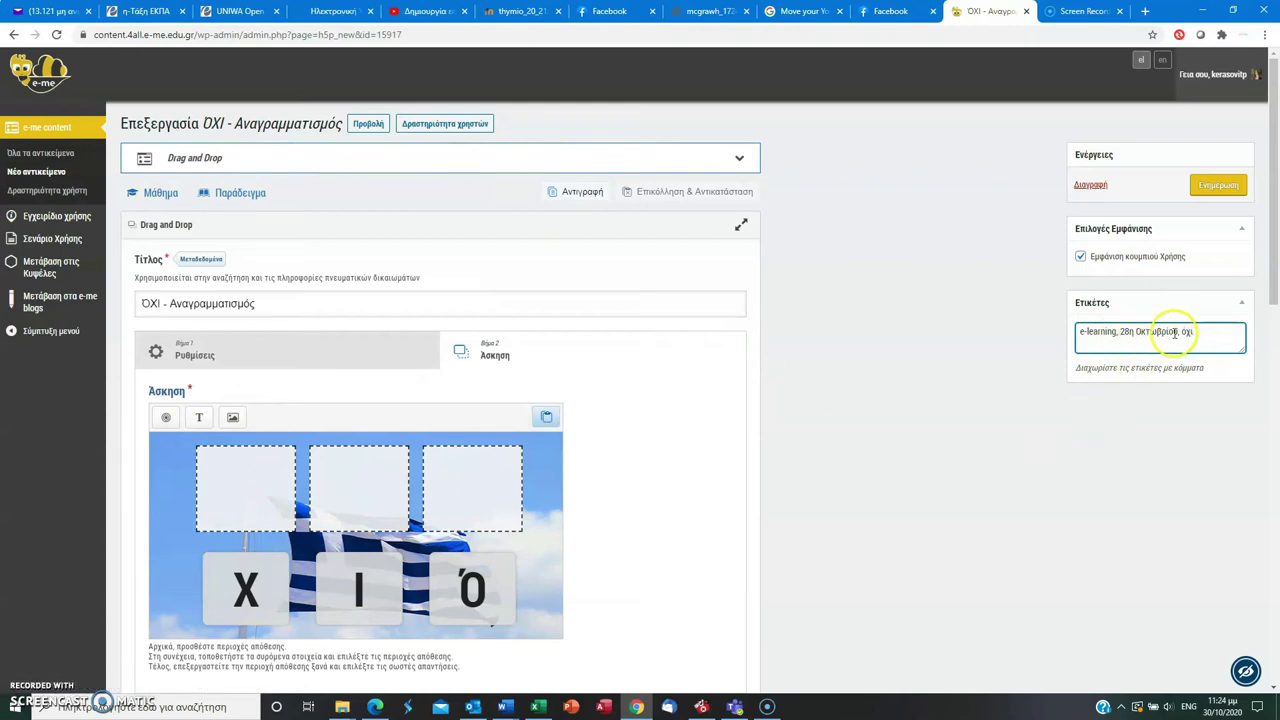
click(1139, 260)
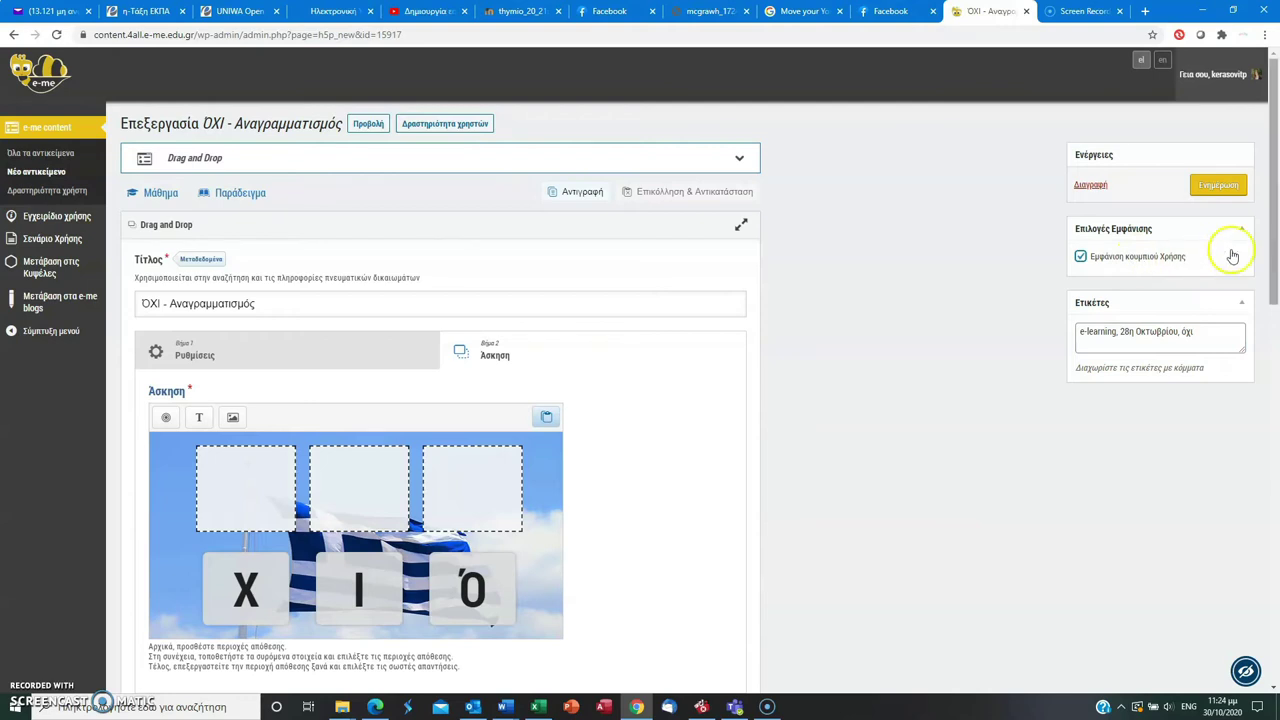
click(1228, 188)
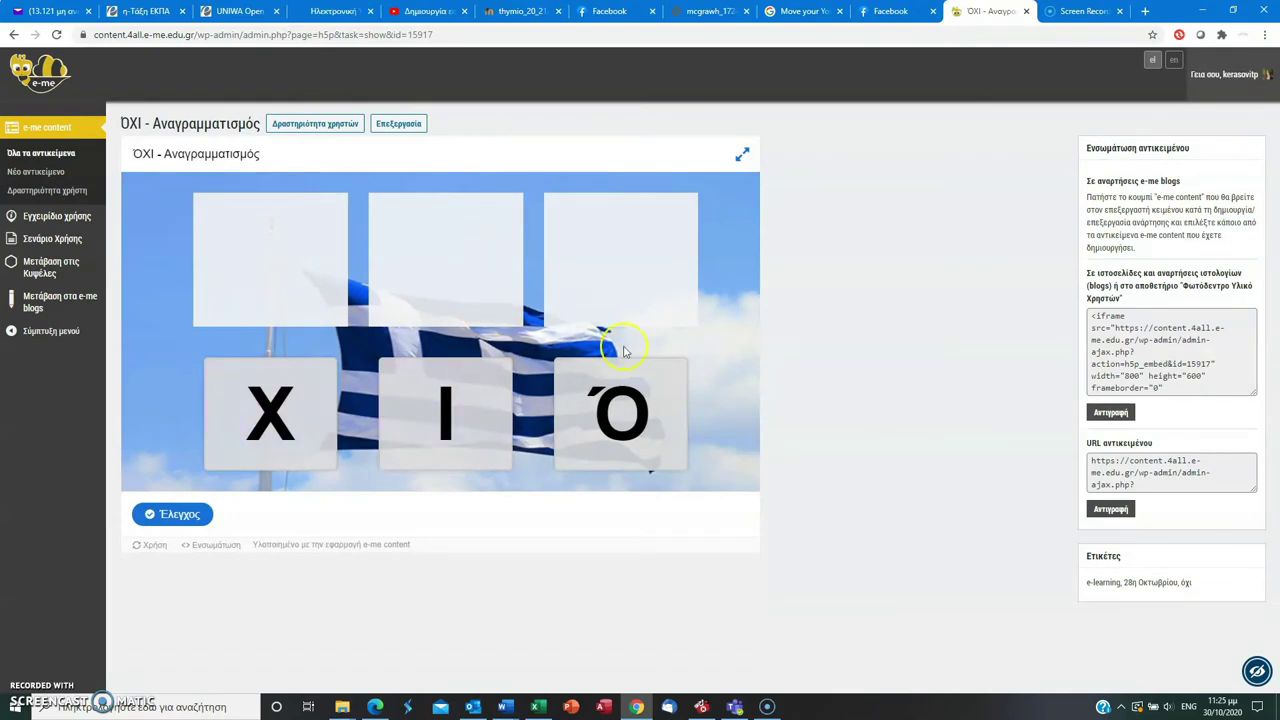
- Test the exercise by placing the letters Ό, Χ and Ι in their drop zones and checking the answer
mouse_move(645, 393)
mouse_down()
mouse_move(434, 338)
mouse_move(367, 283)
mouse_move(610, 426)
mouse_move(618, 383)
mouse_move(631, 403)
mouse_up()
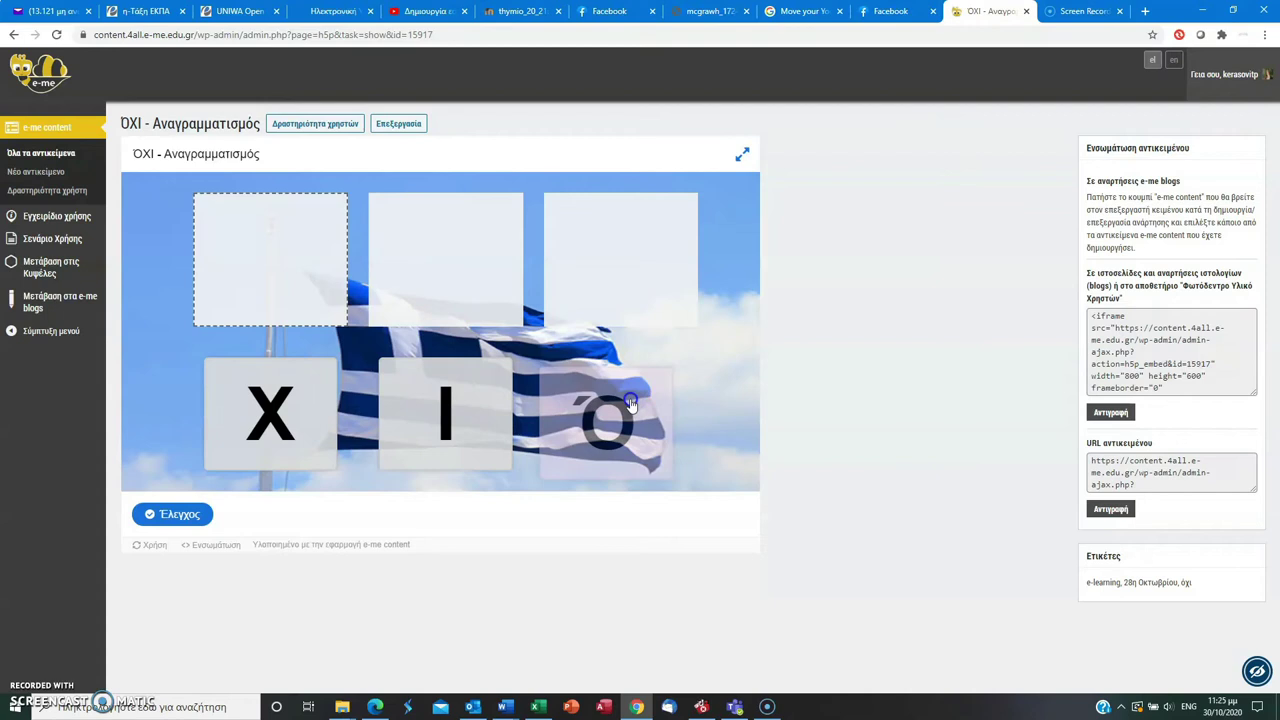
drag(631, 403, 620, 410)
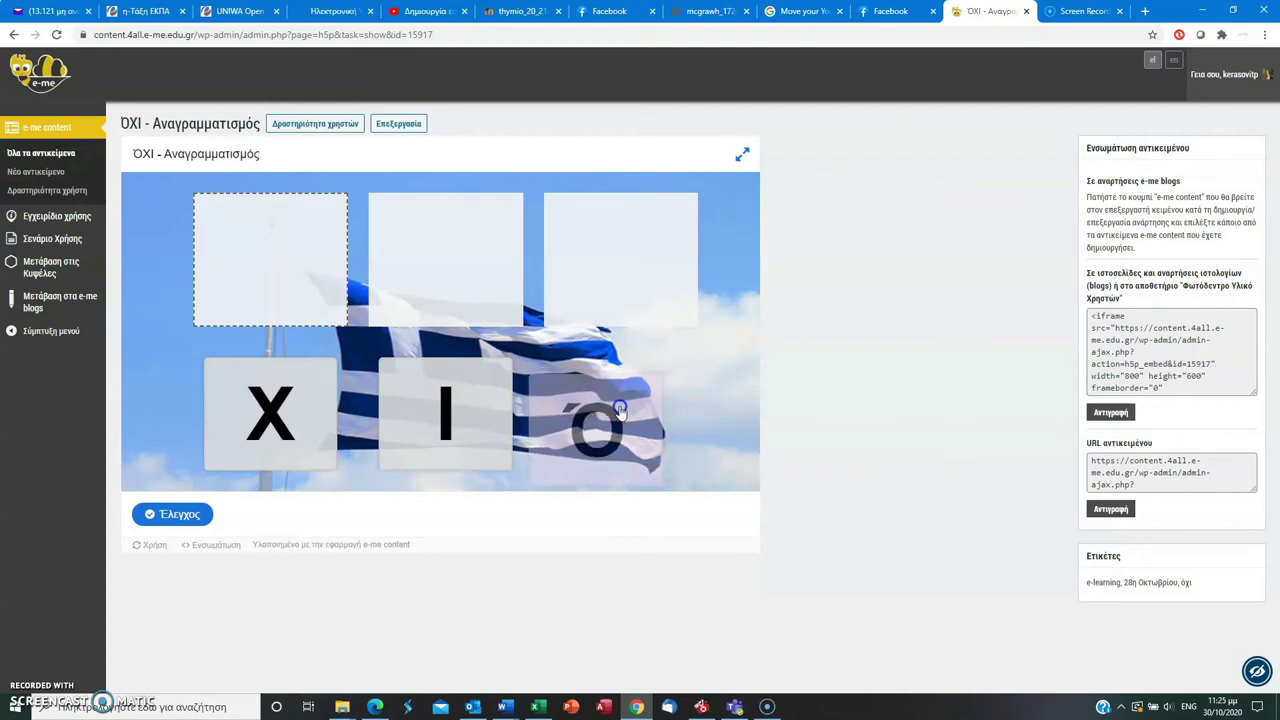
drag(620, 410, 292, 230)
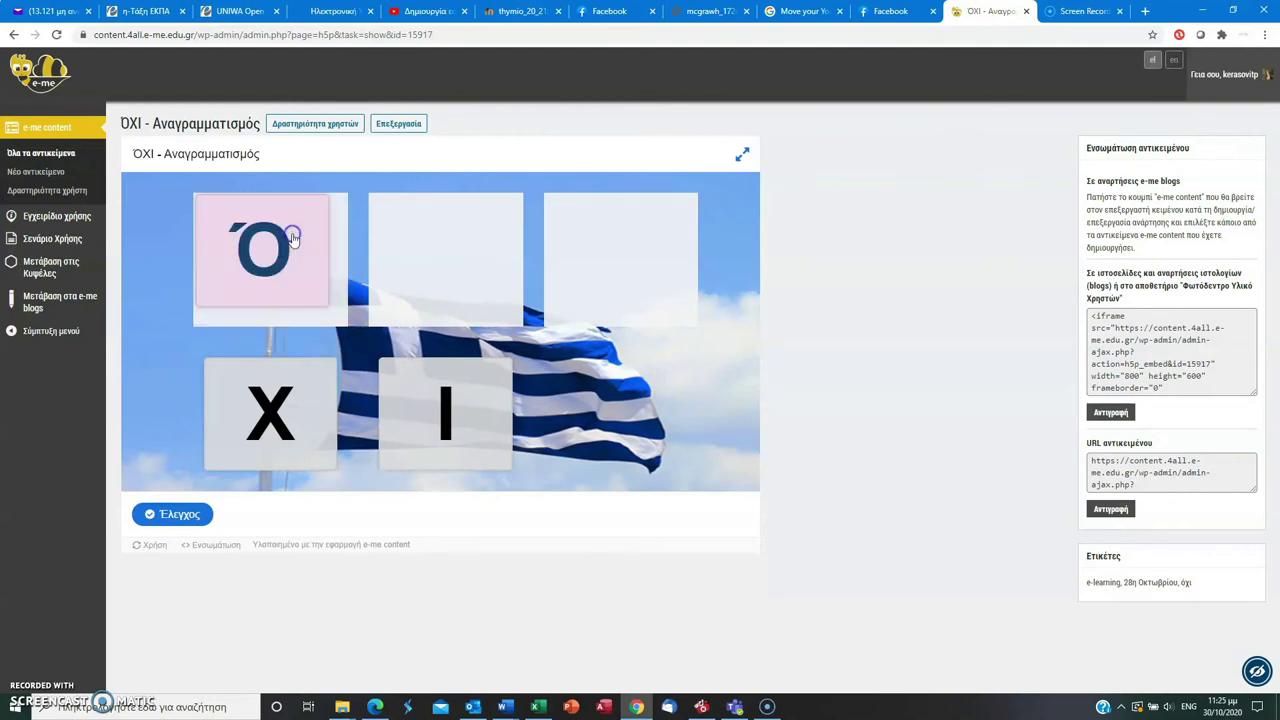
drag(277, 390, 443, 237)
drag(449, 410, 620, 248)
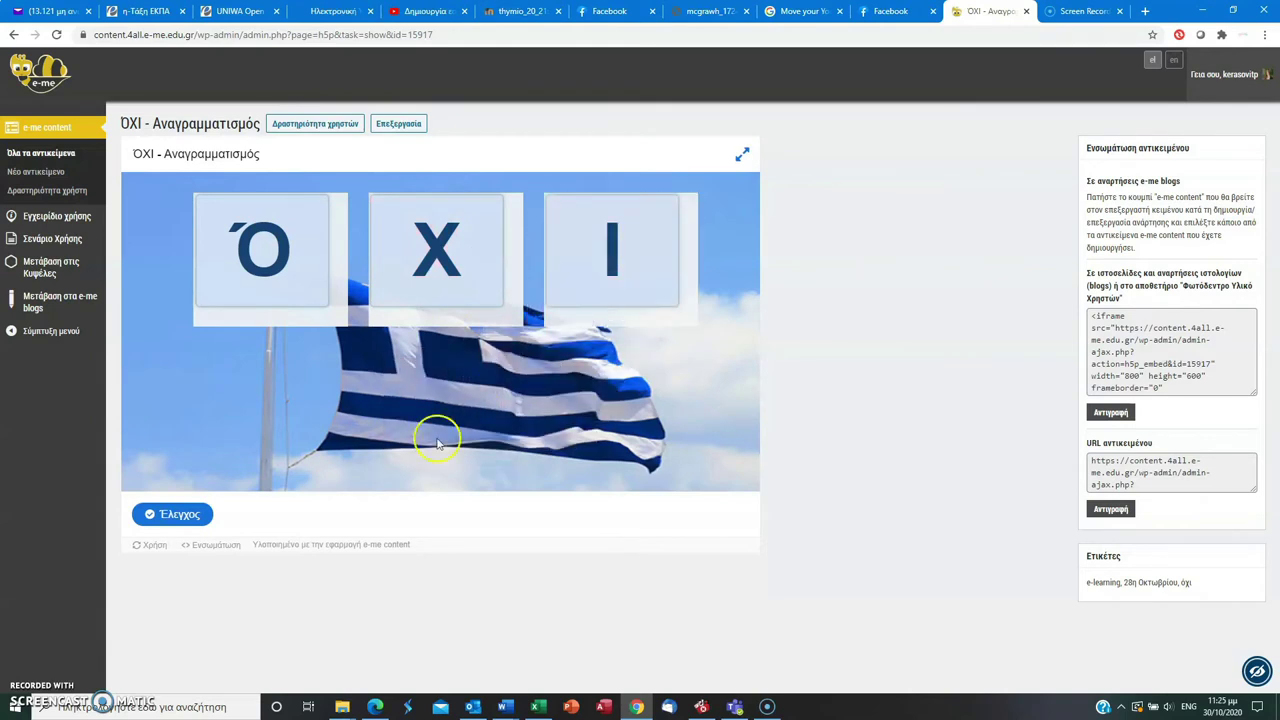
click(180, 515)
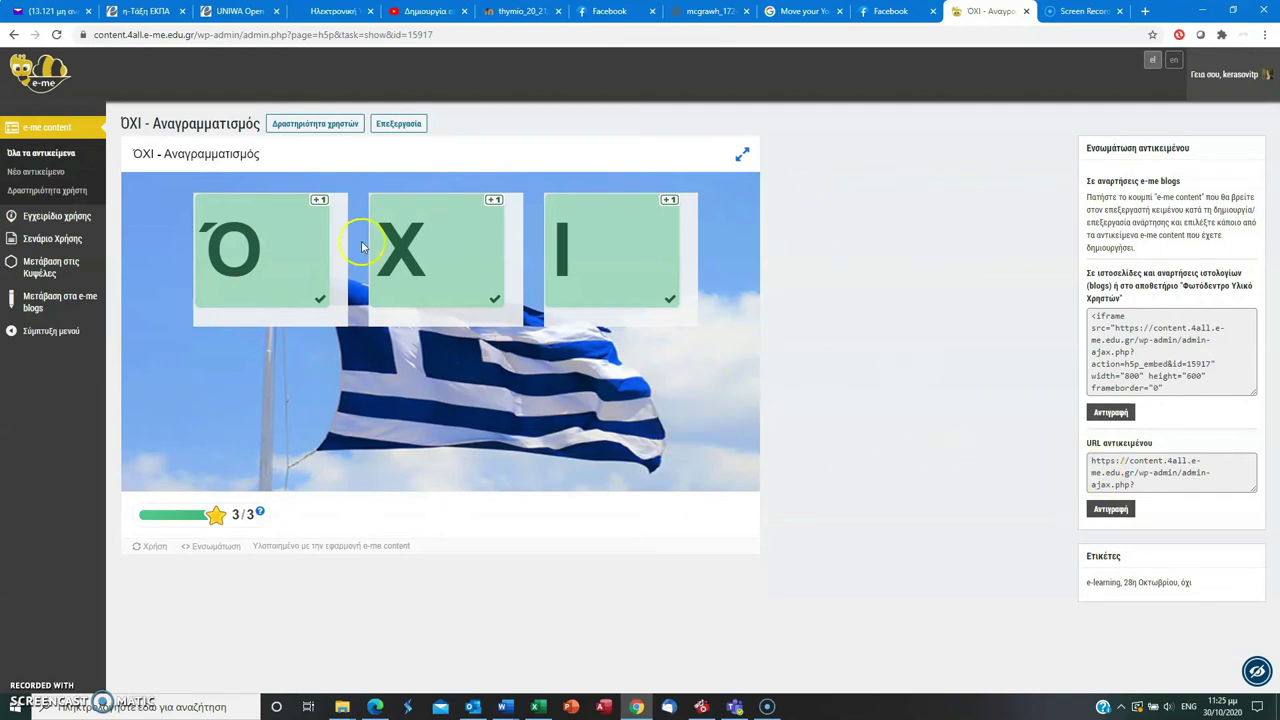
- Copy the object's URL and open it in a new browser tab
click(1112, 510)
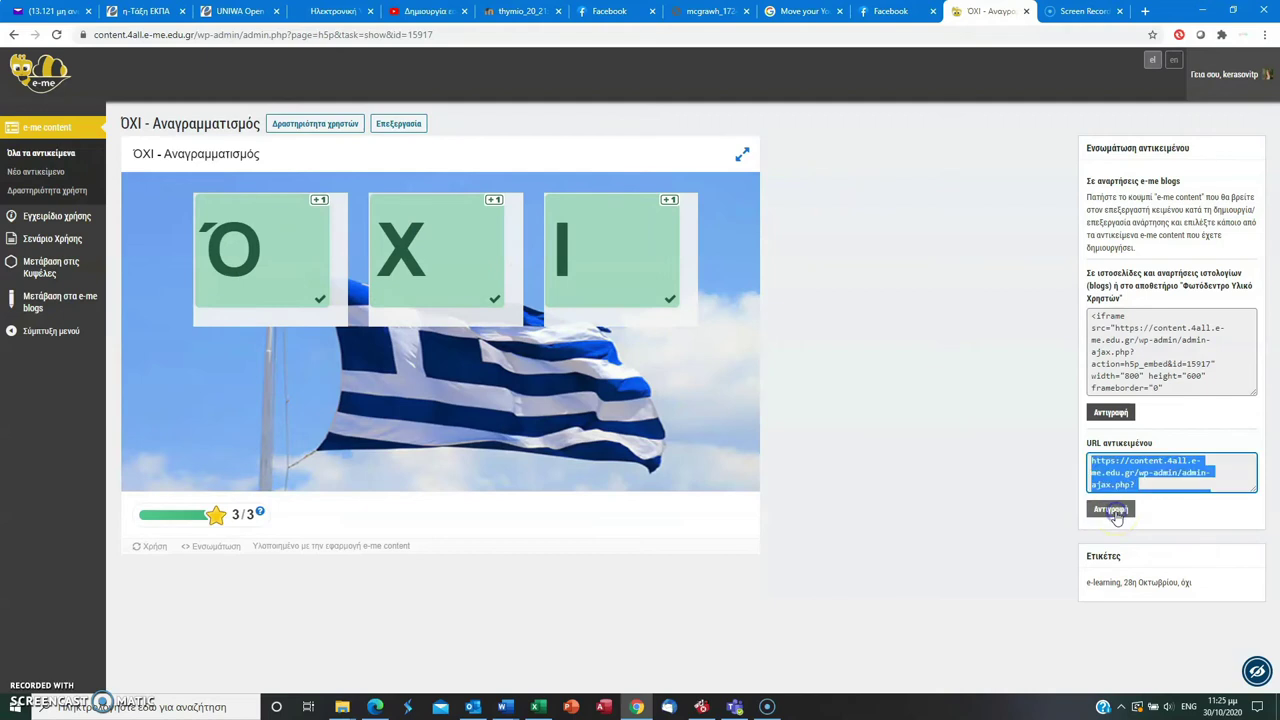
click(1146, 12)
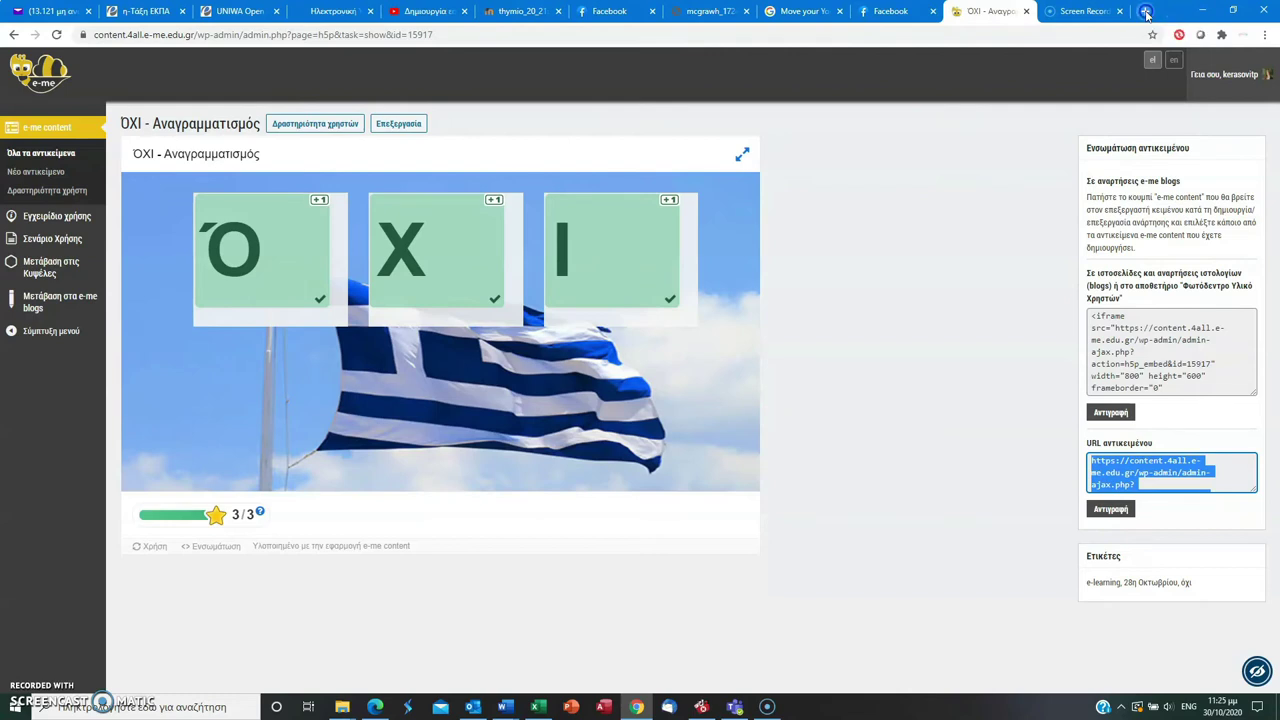
key(ctrl+v)
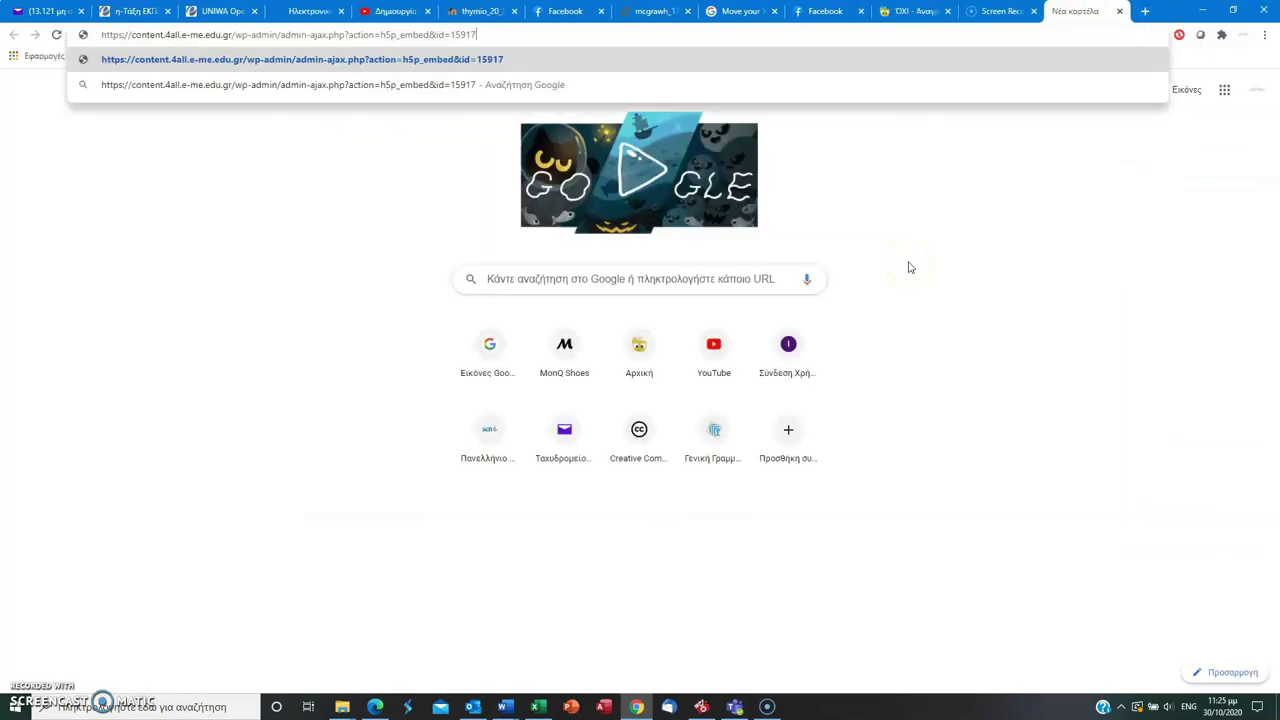
key(Return)
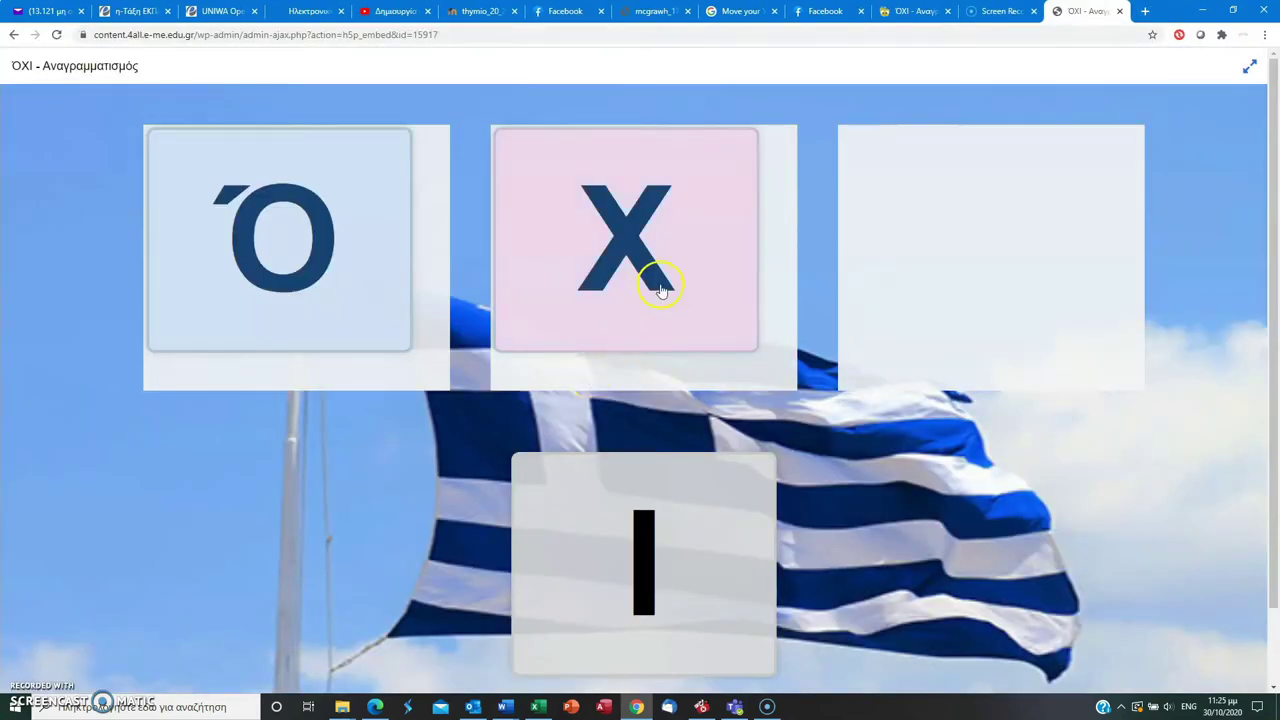
- Return Χ and Ό to the lower row, solve and check the word ΌΧΙ in full screen, and exit full screen
drag(660, 290, 900, 590)
drag(250, 253, 985, 555)
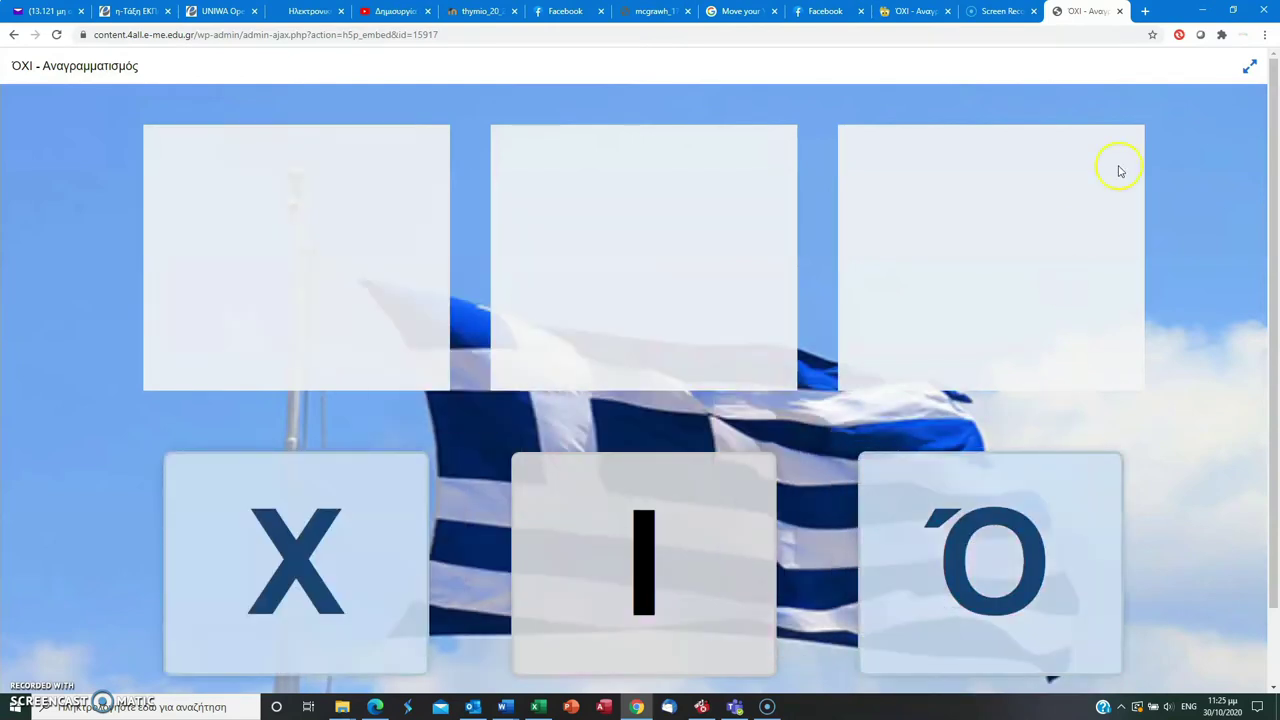
click(1249, 70)
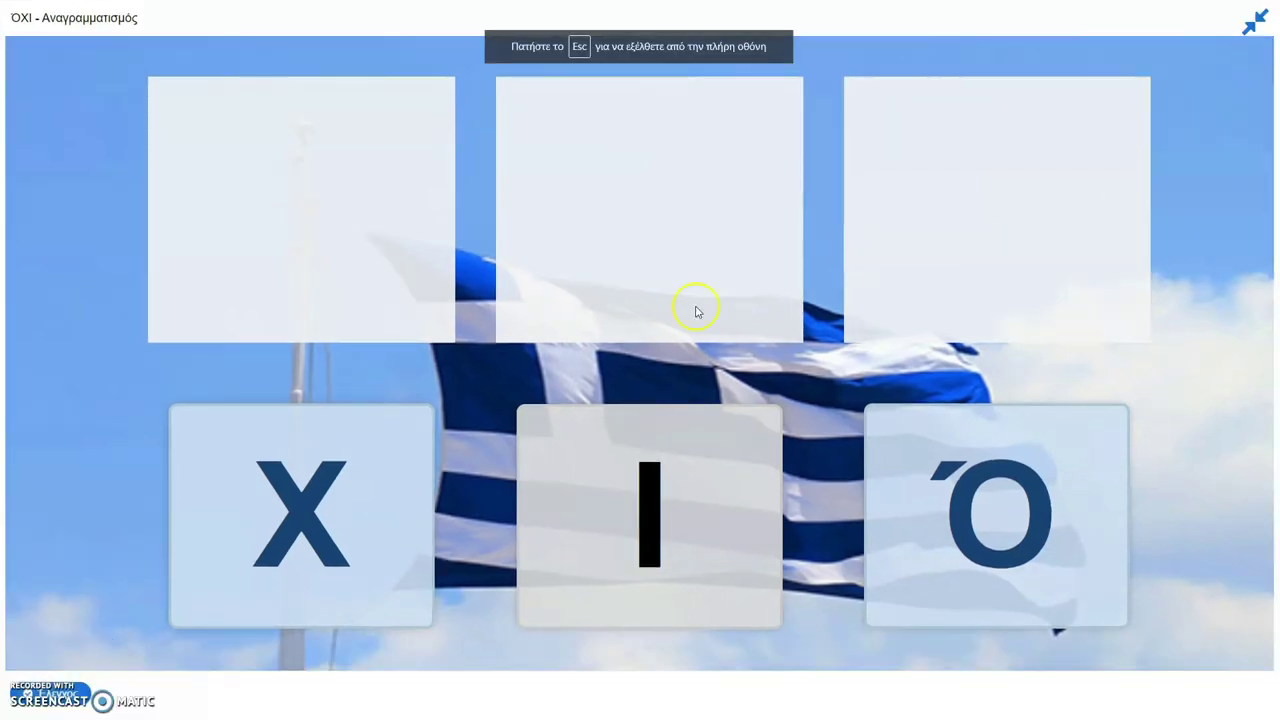
drag(960, 514, 294, 200)
drag(326, 464, 580, 240)
drag(728, 486, 1031, 153)
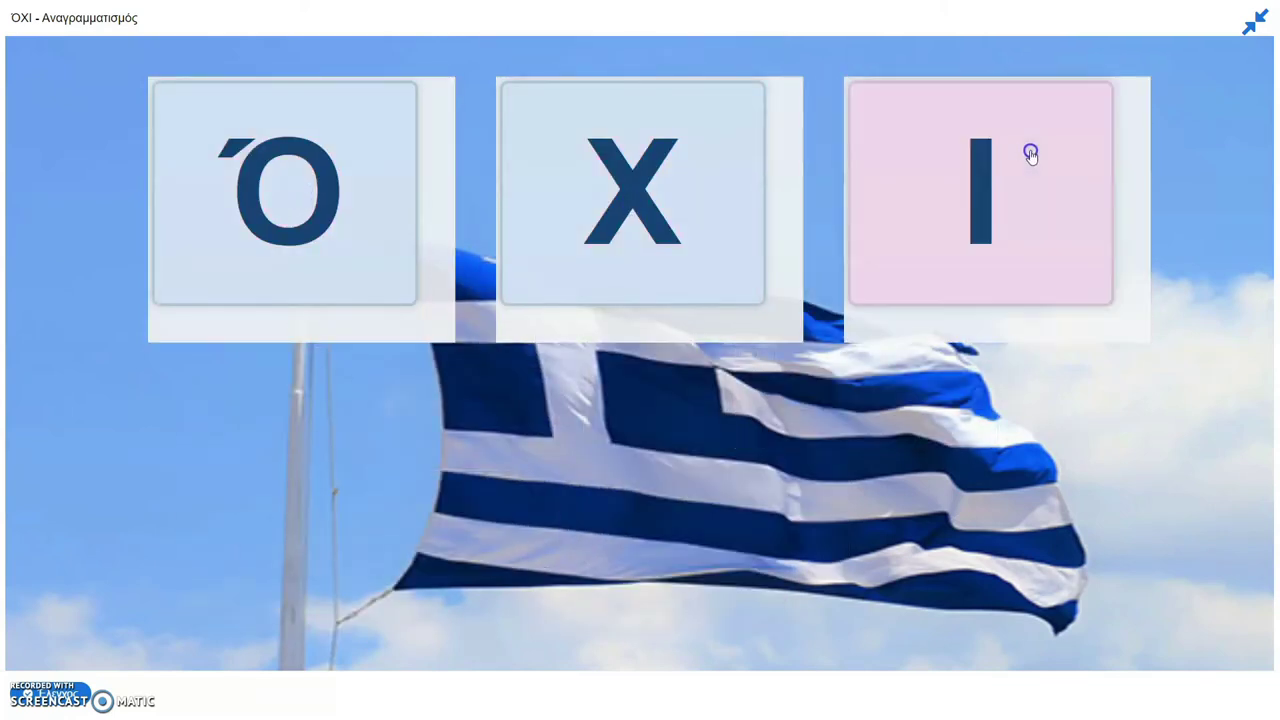
click(81, 695)
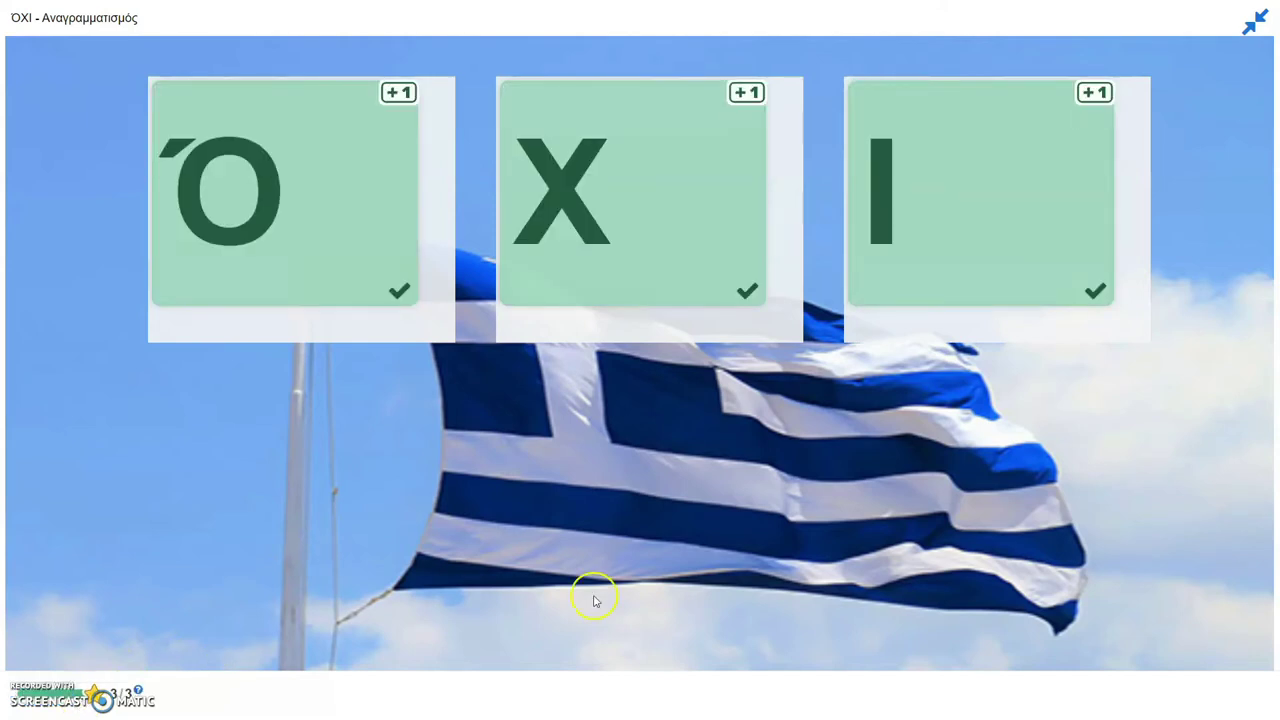
click(1255, 22)
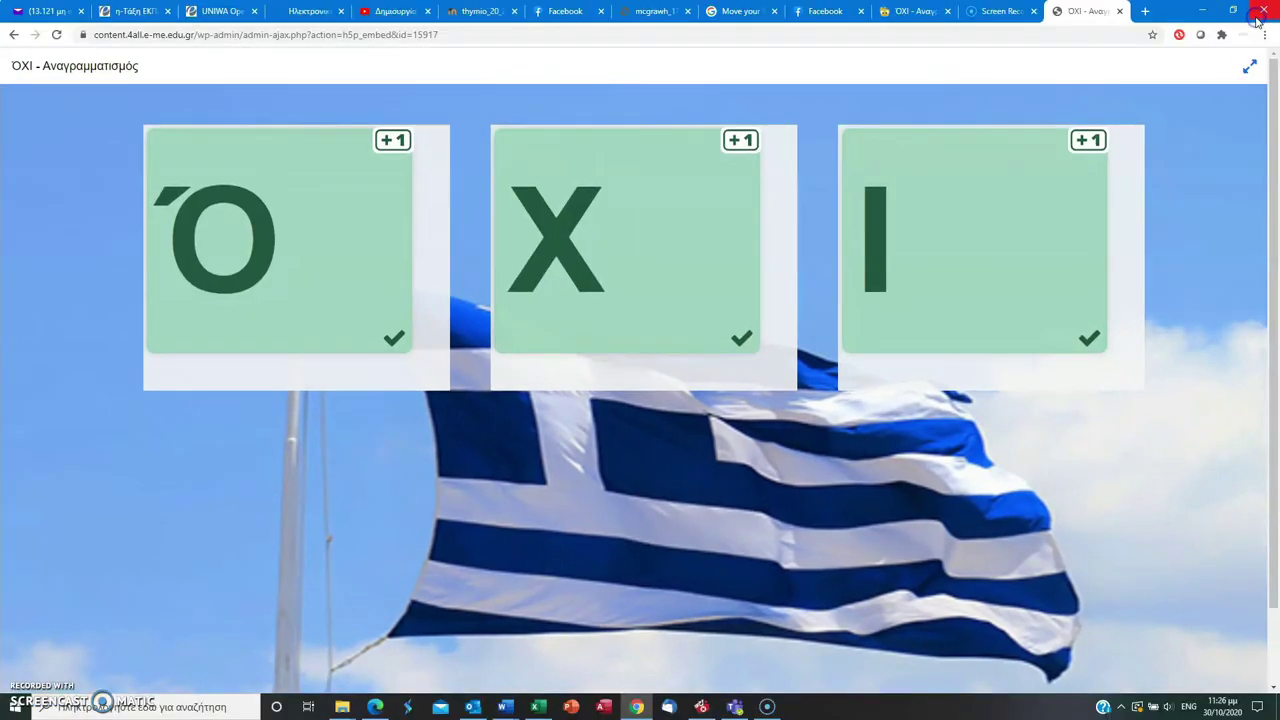
- Download the exercise as an .h5p file through its Χρήση Αντικειμένου options
drag(1275, 122, 1275, 228)
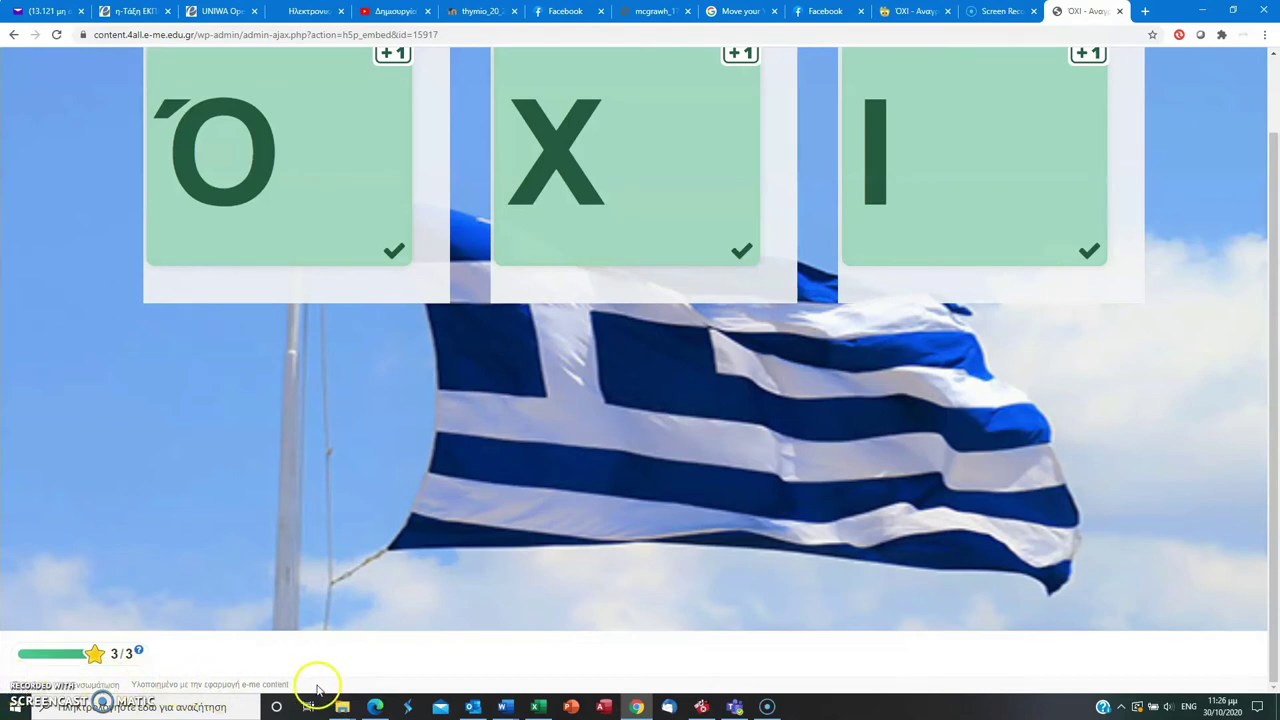
click(42, 684)
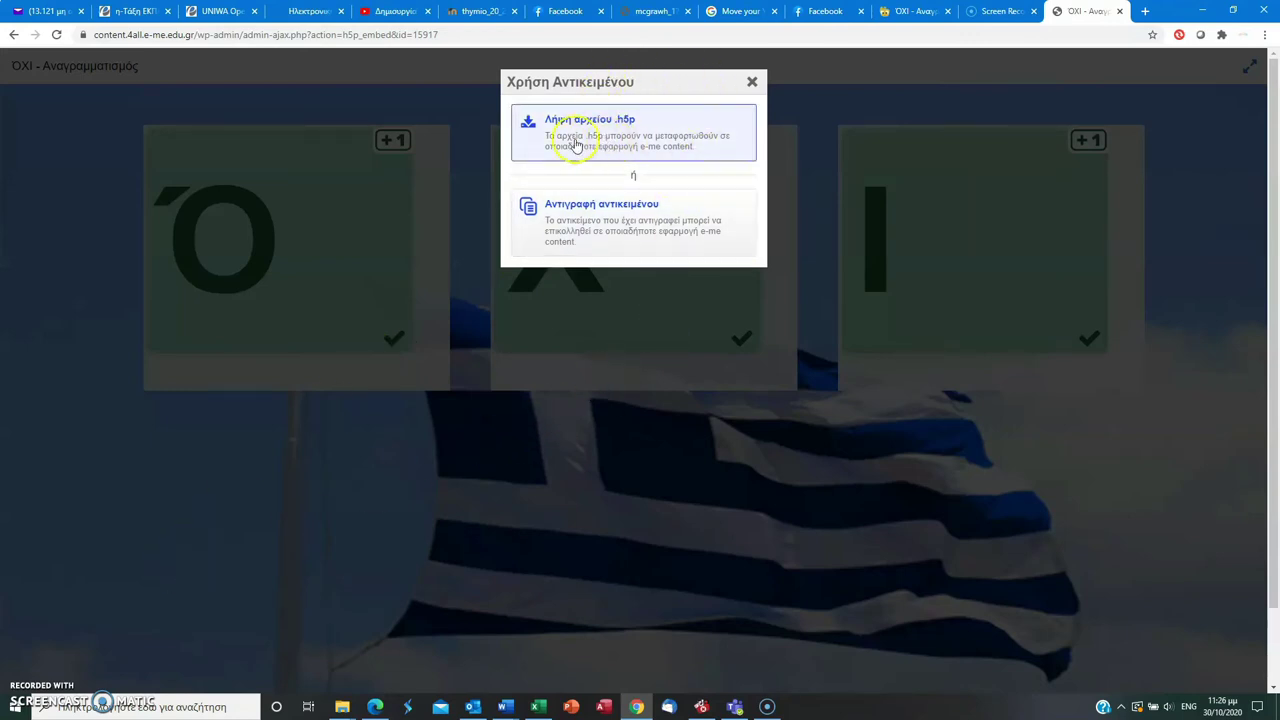
click(646, 137)
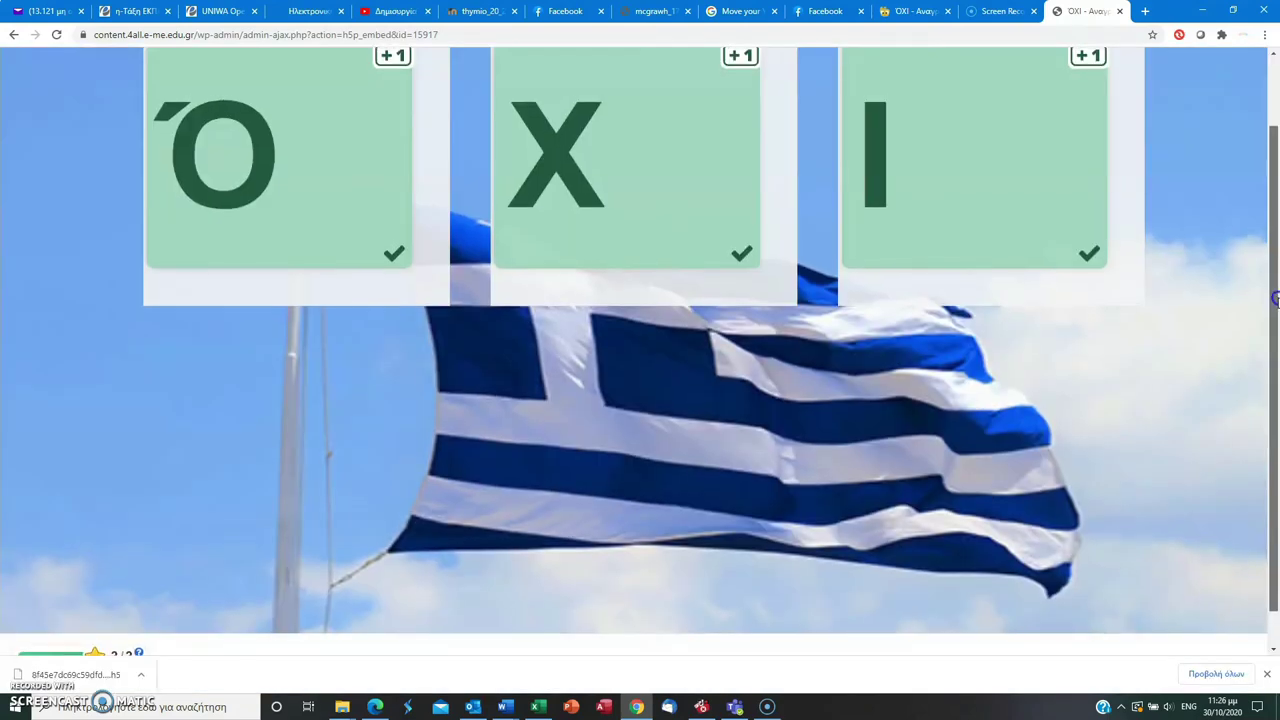
drag(1275, 298, 1275, 205)
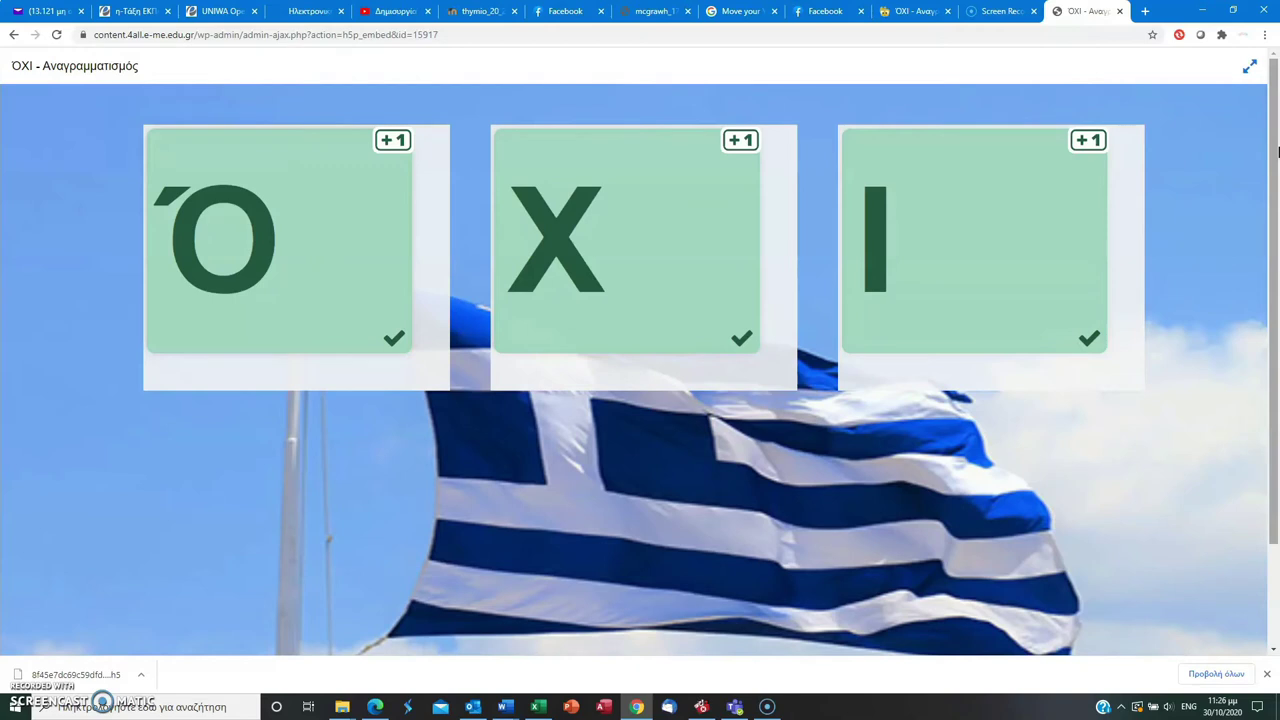
click(1276, 147)
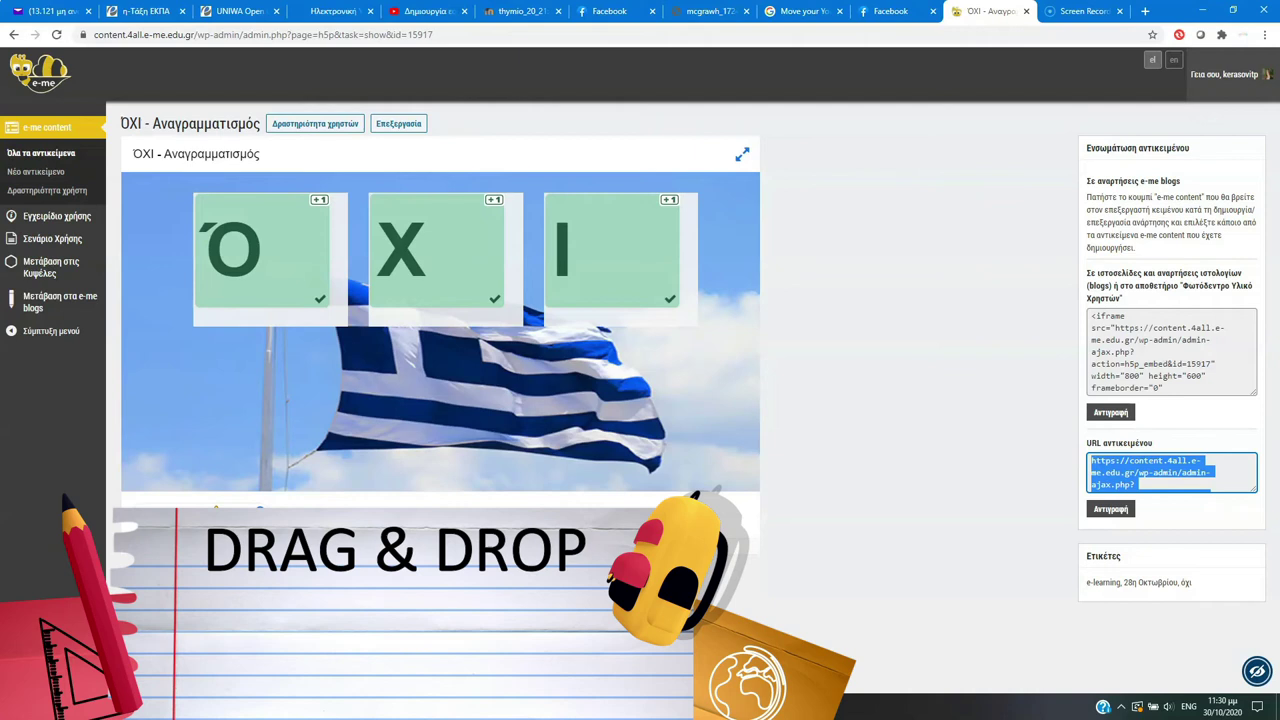
- Open the ΌΧΙ - Αναγραμματισμός exercise for editing and go to its Άσκηση step
click(405, 124)
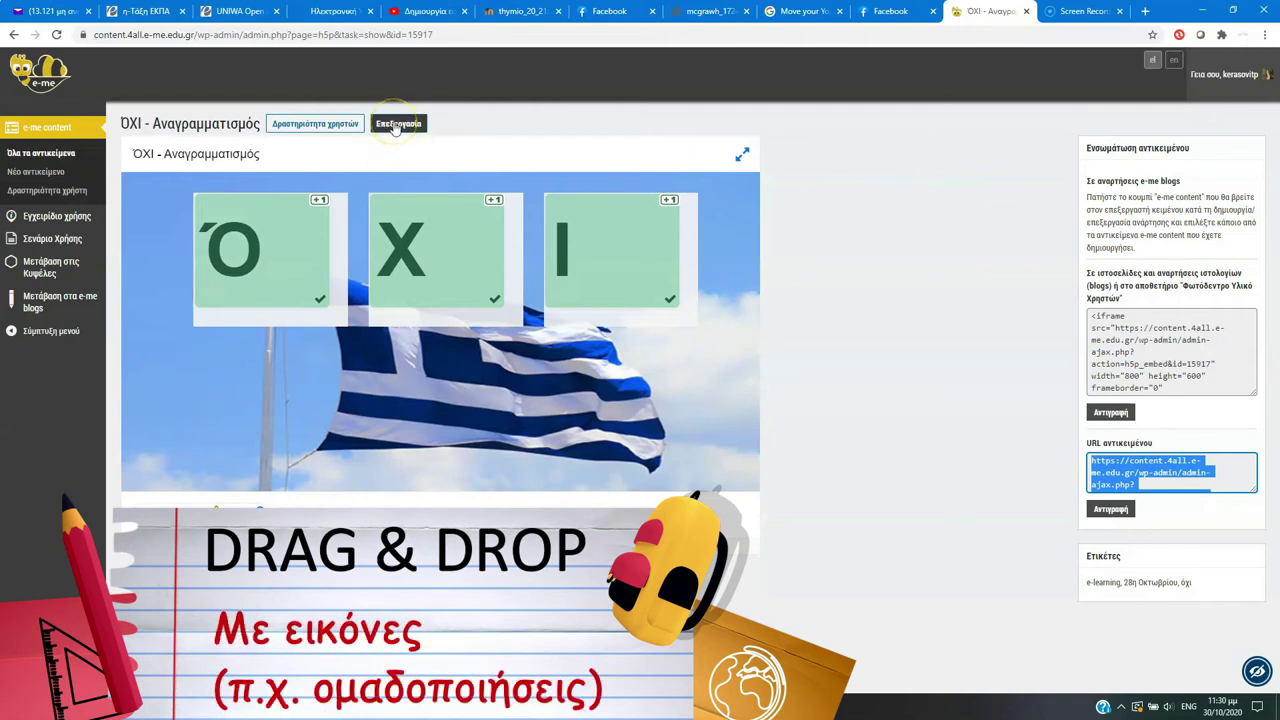
click(396, 125)
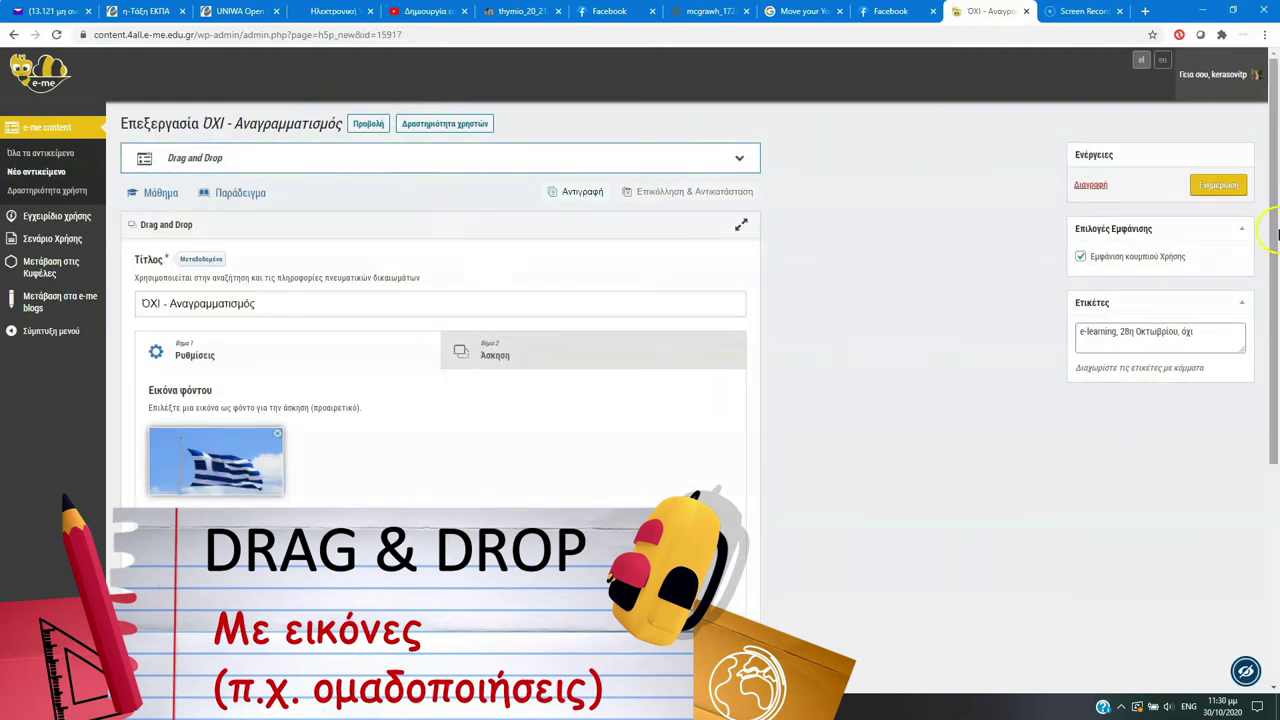
scroll(1270, 298, down, 1)
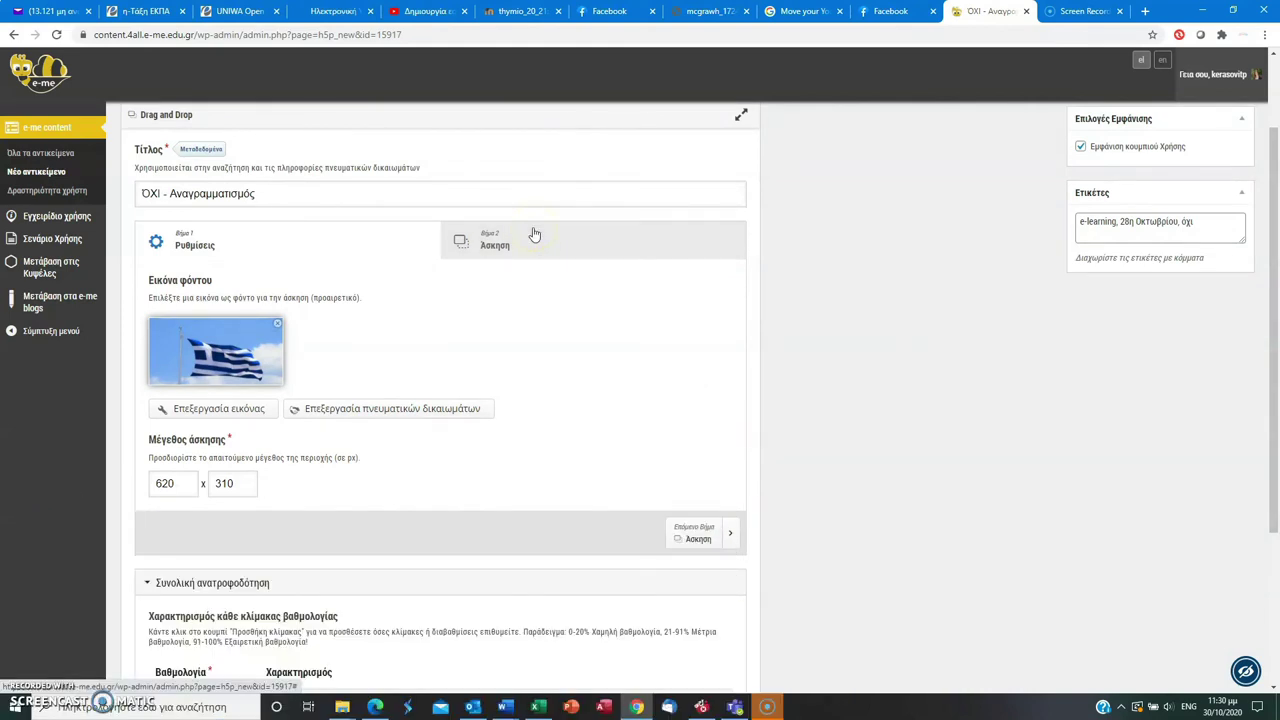
click(534, 232)
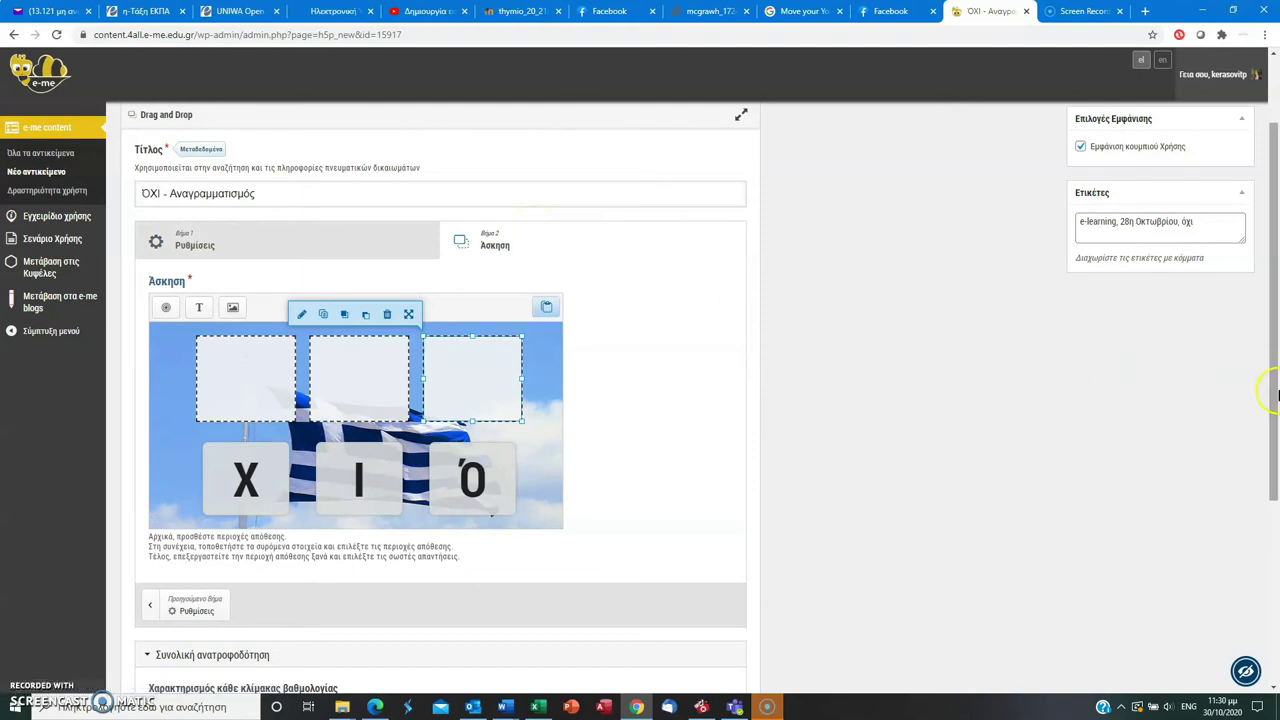
- Delete the three draggable letters Χ, Ι and Ό from the exercise, confirming each removal
scroll(1275, 440, down, 1)
click(214, 403)
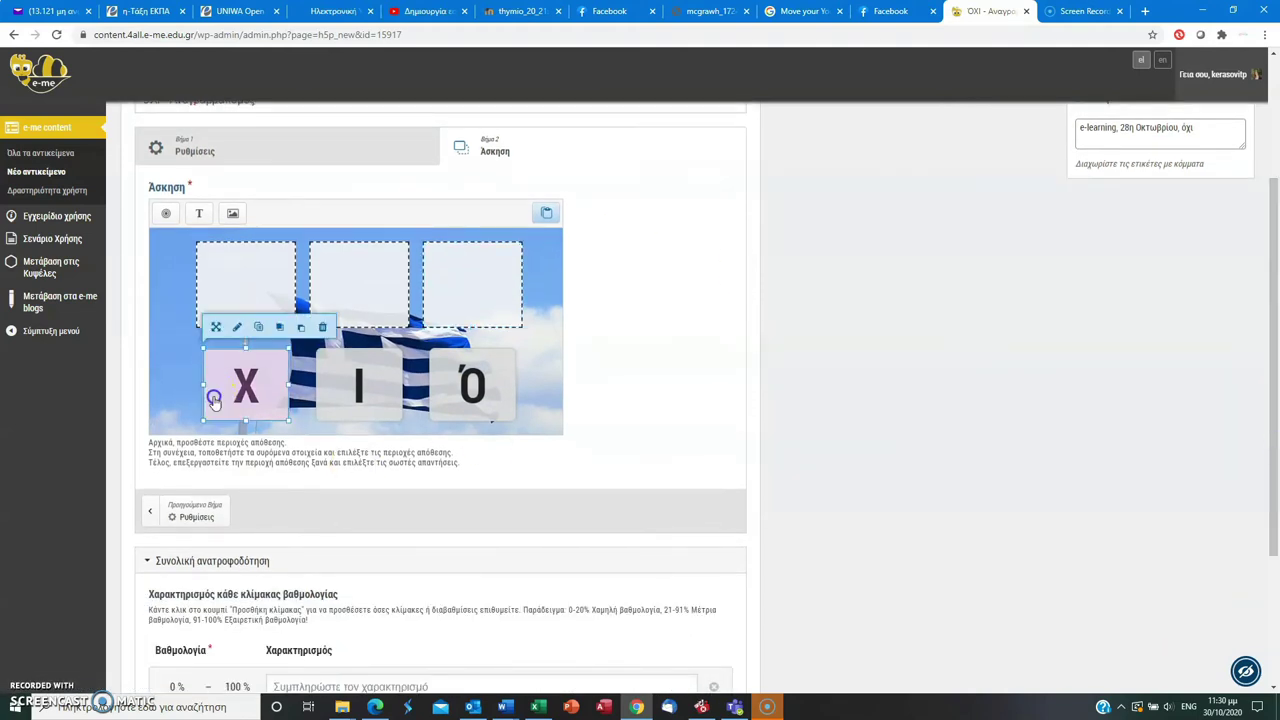
key(Delete)
click(694, 114)
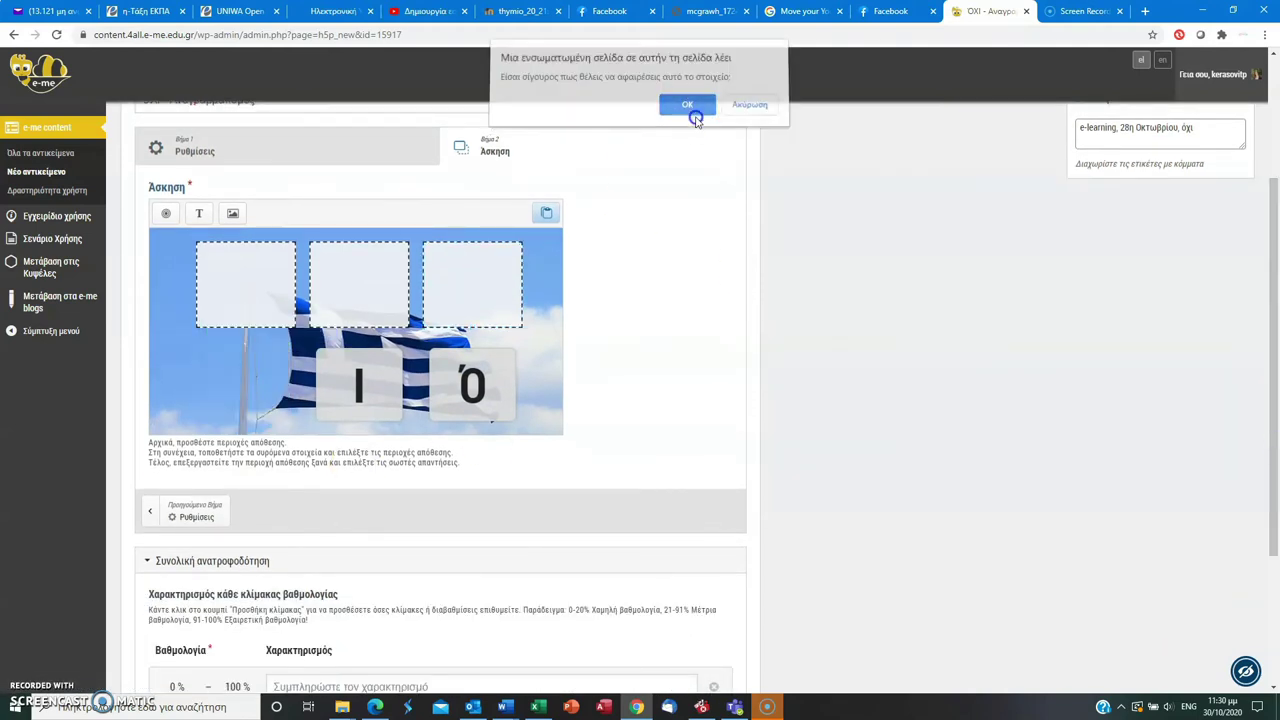
click(375, 382)
key(Delete)
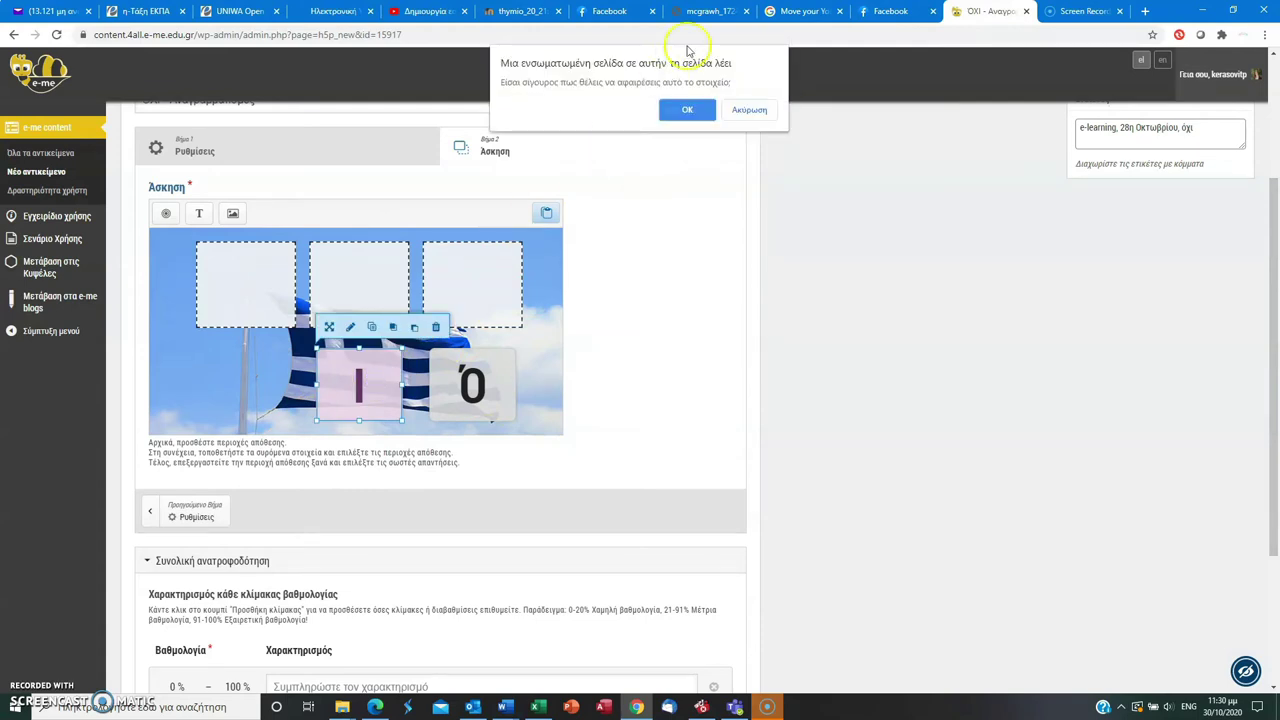
click(690, 109)
click(490, 393)
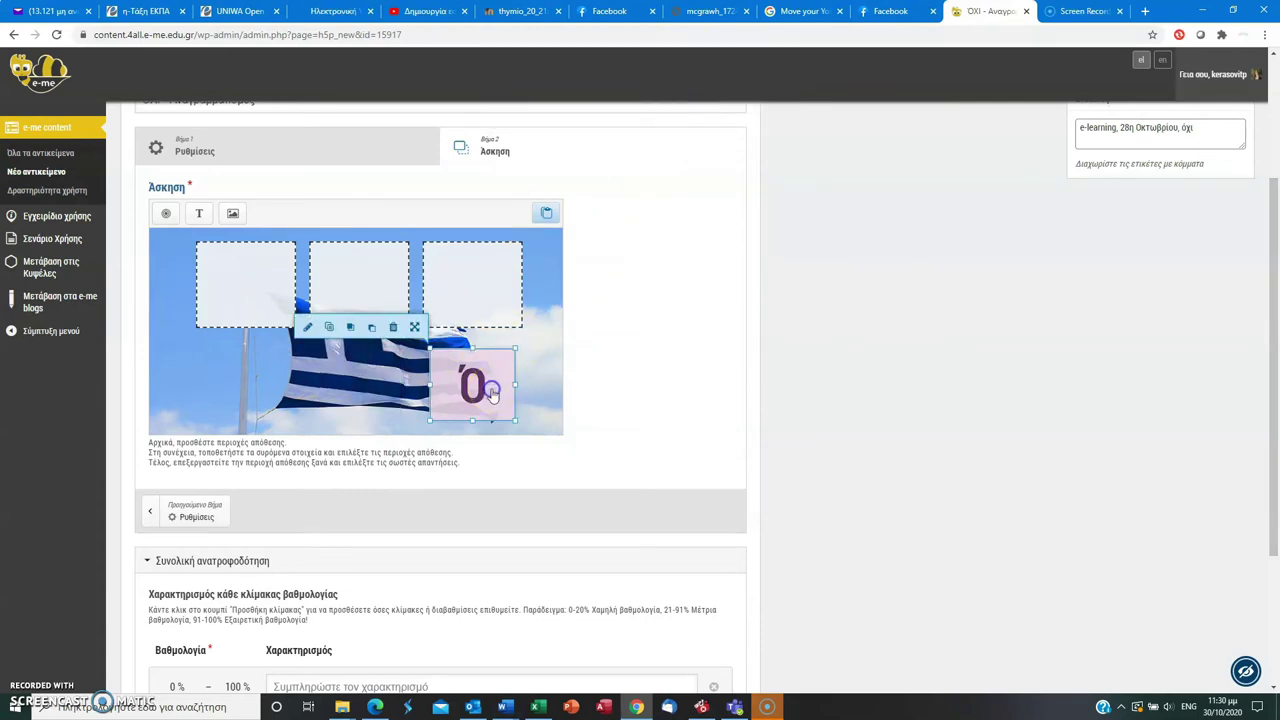
key(Delete)
click(680, 110)
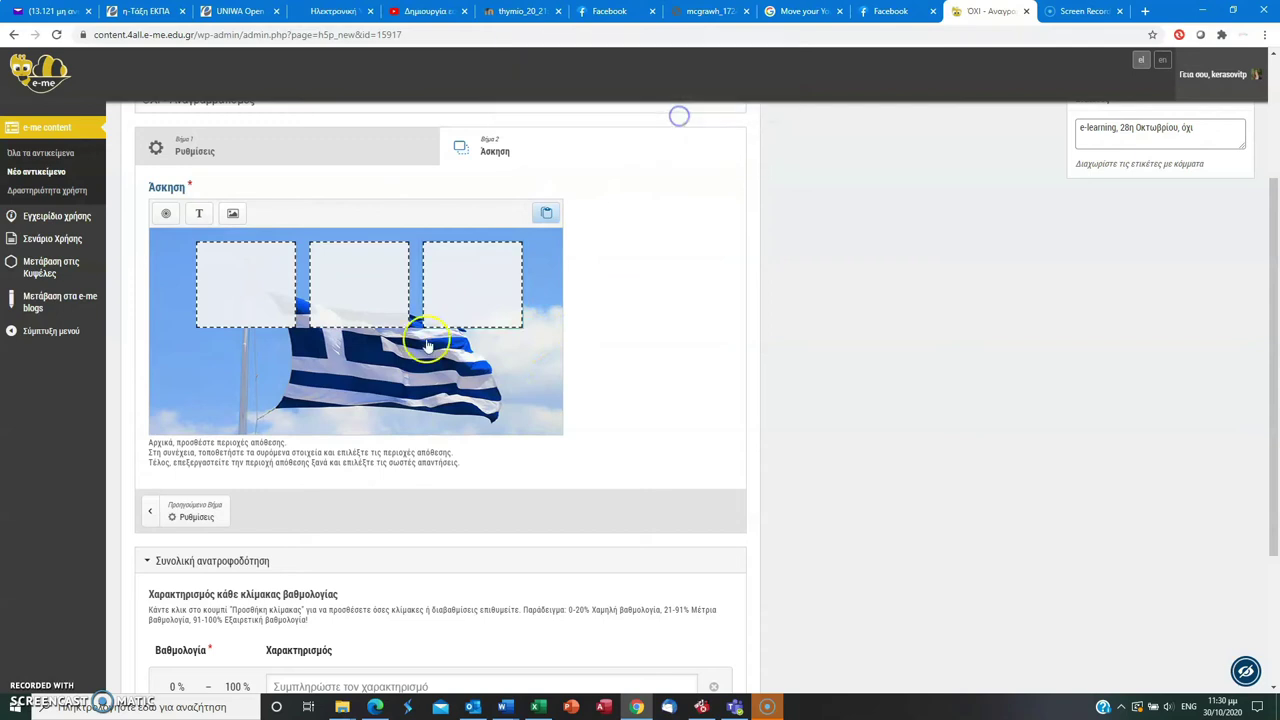
- Turn on label display for the first drop zone, Ό, and centre its label text
double_click(230, 286)
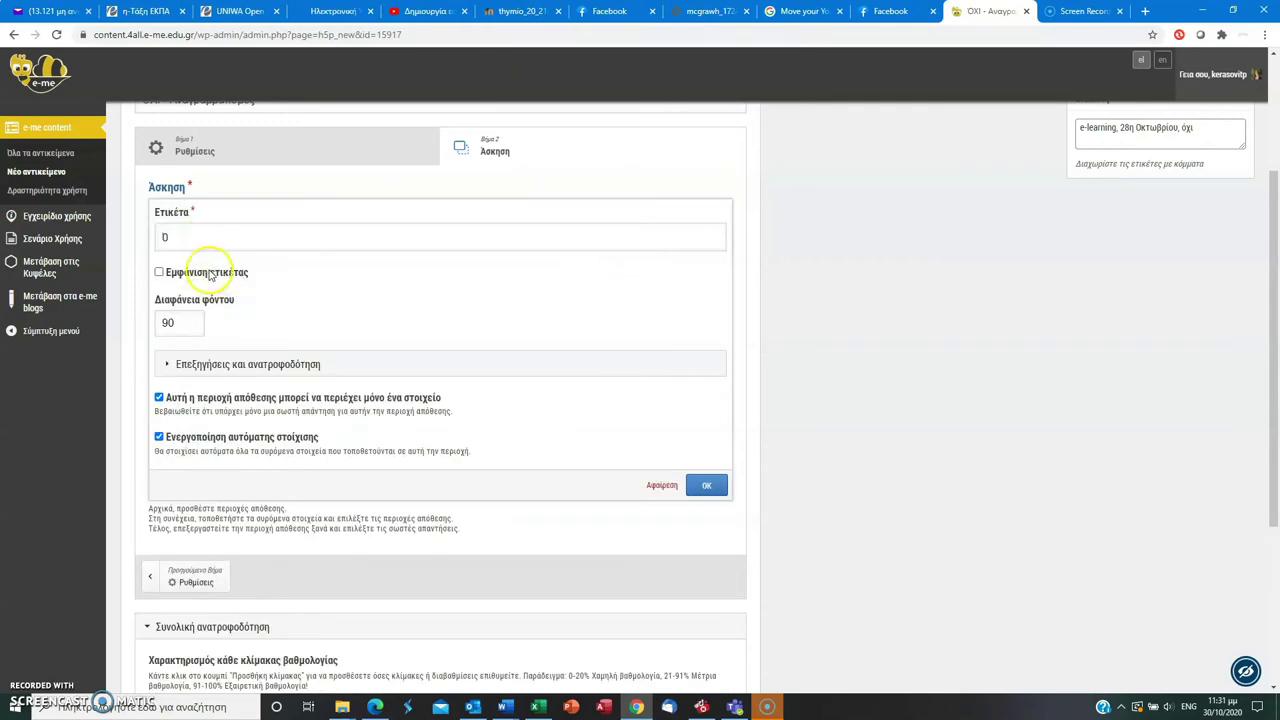
click(210, 273)
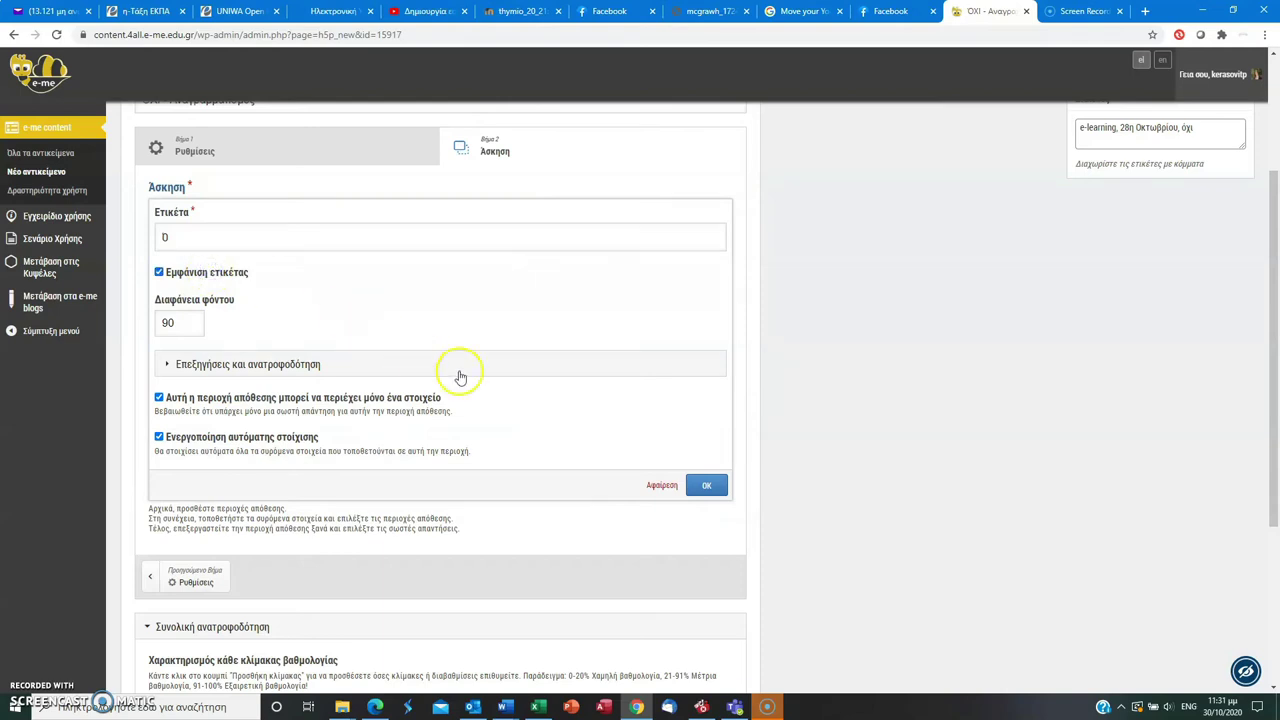
click(706, 486)
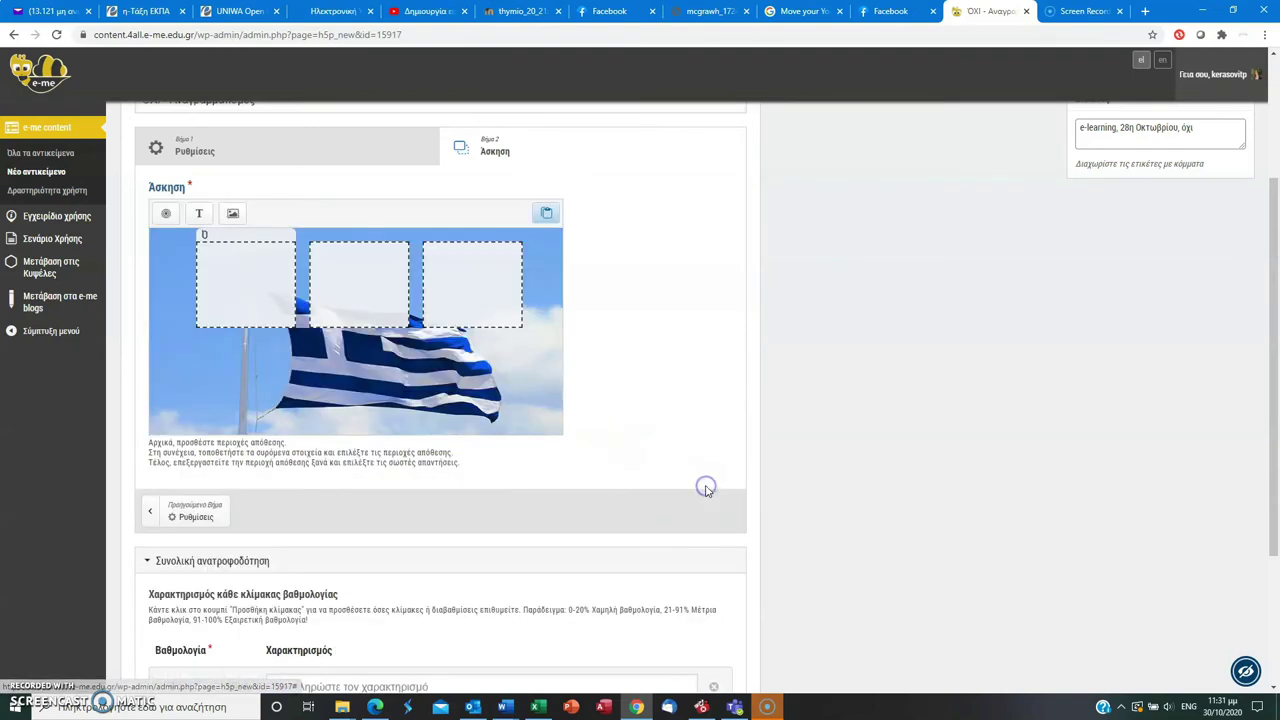
double_click(230, 313)
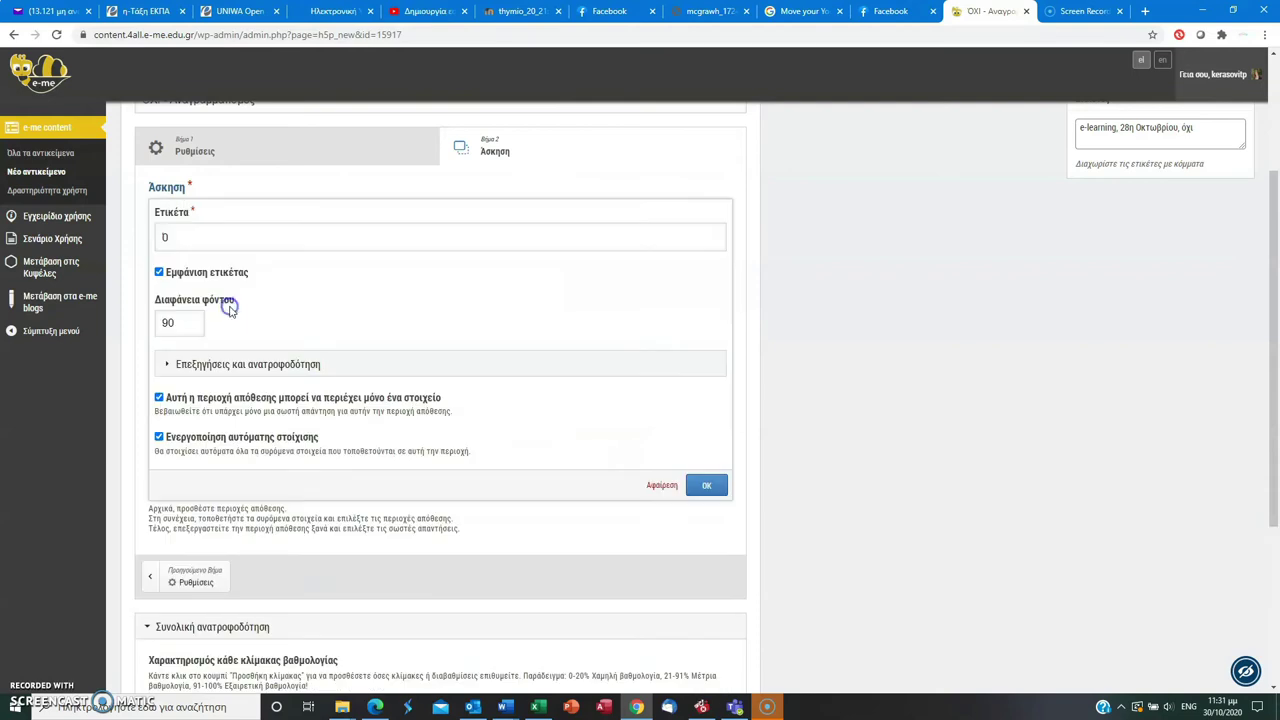
click(211, 247)
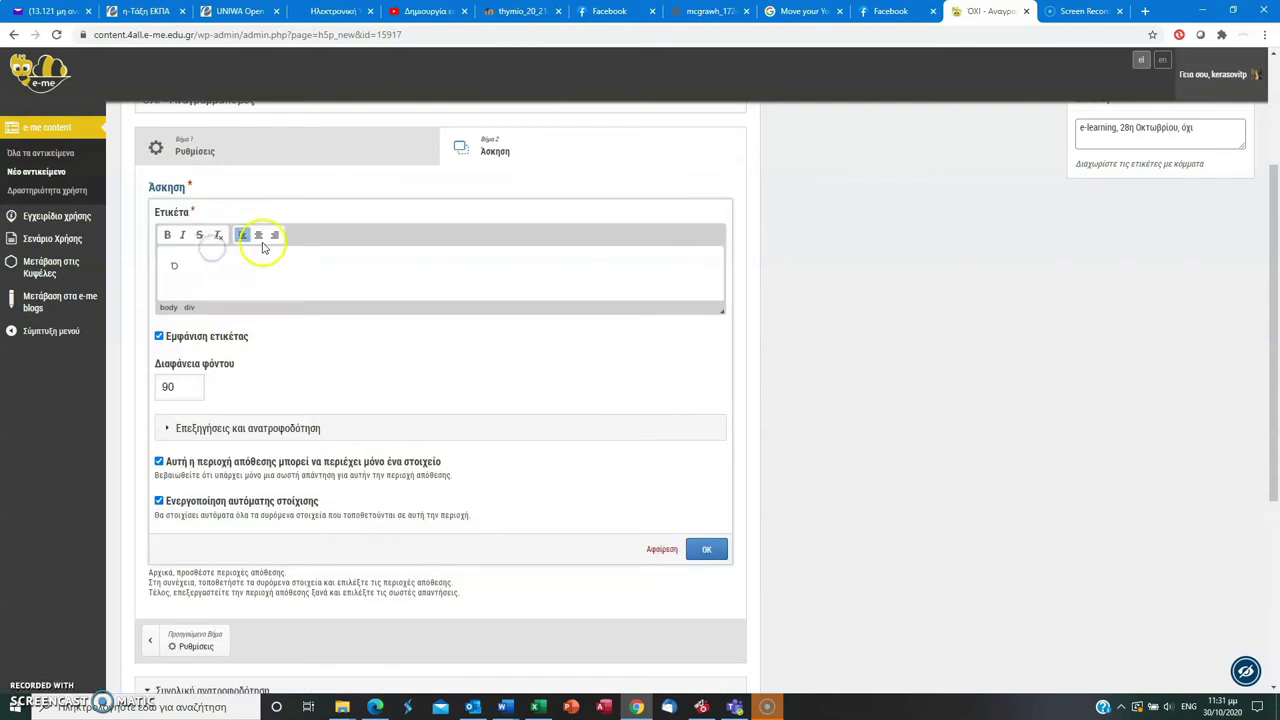
click(259, 238)
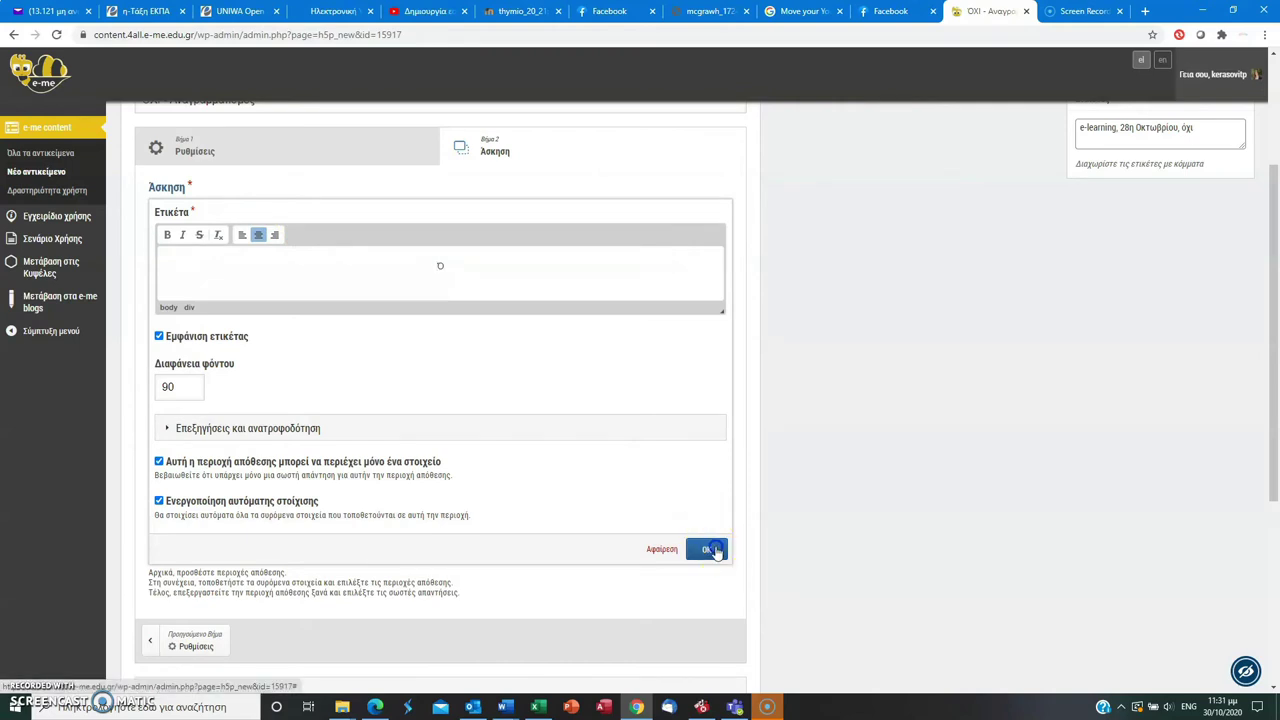
click(709, 550)
- Nudge the Ό drop zone slightly down, and display the second drop zone's label, Χ, with centred text
click(240, 284)
drag(240, 284, 238, 286)
click(382, 310)
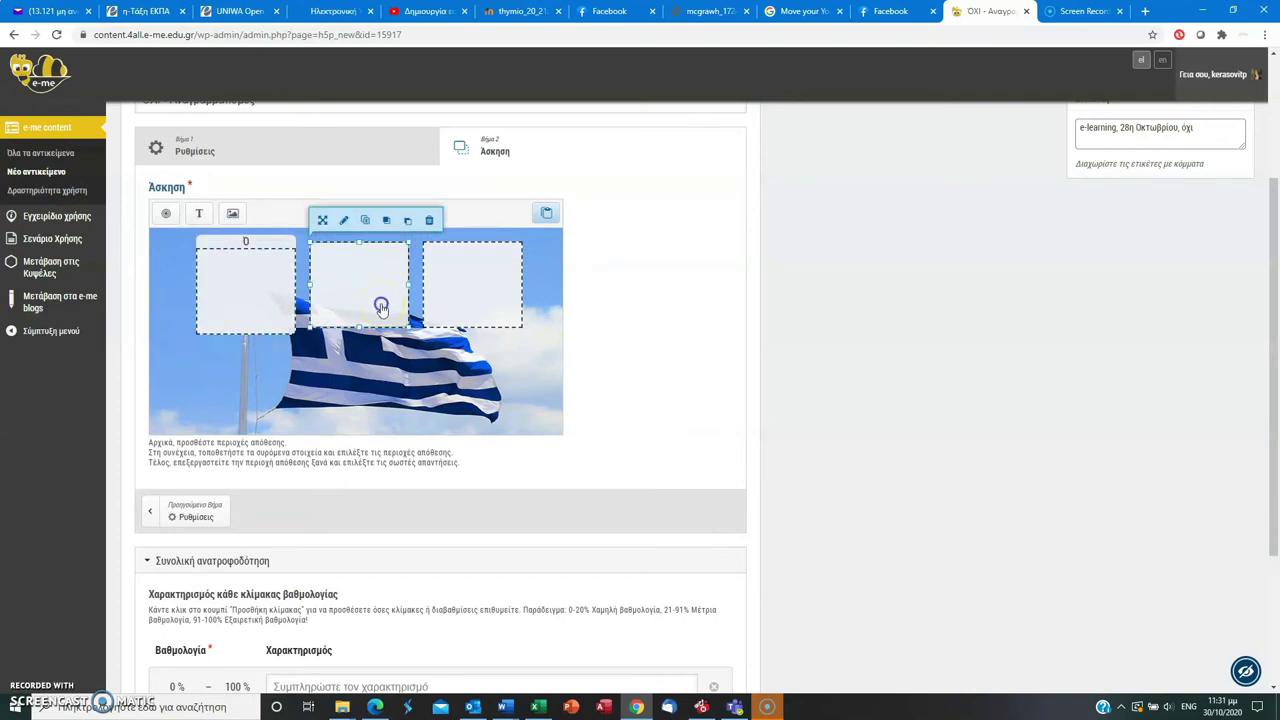
double_click(382, 310)
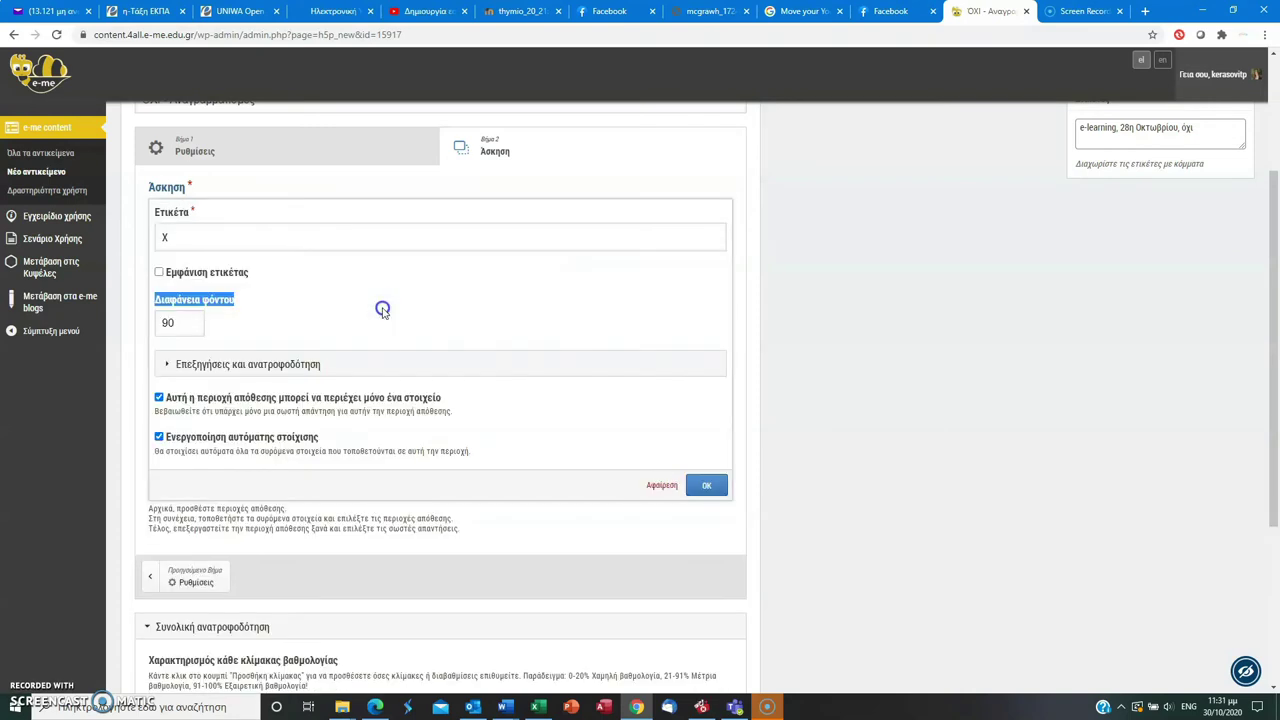
click(216, 237)
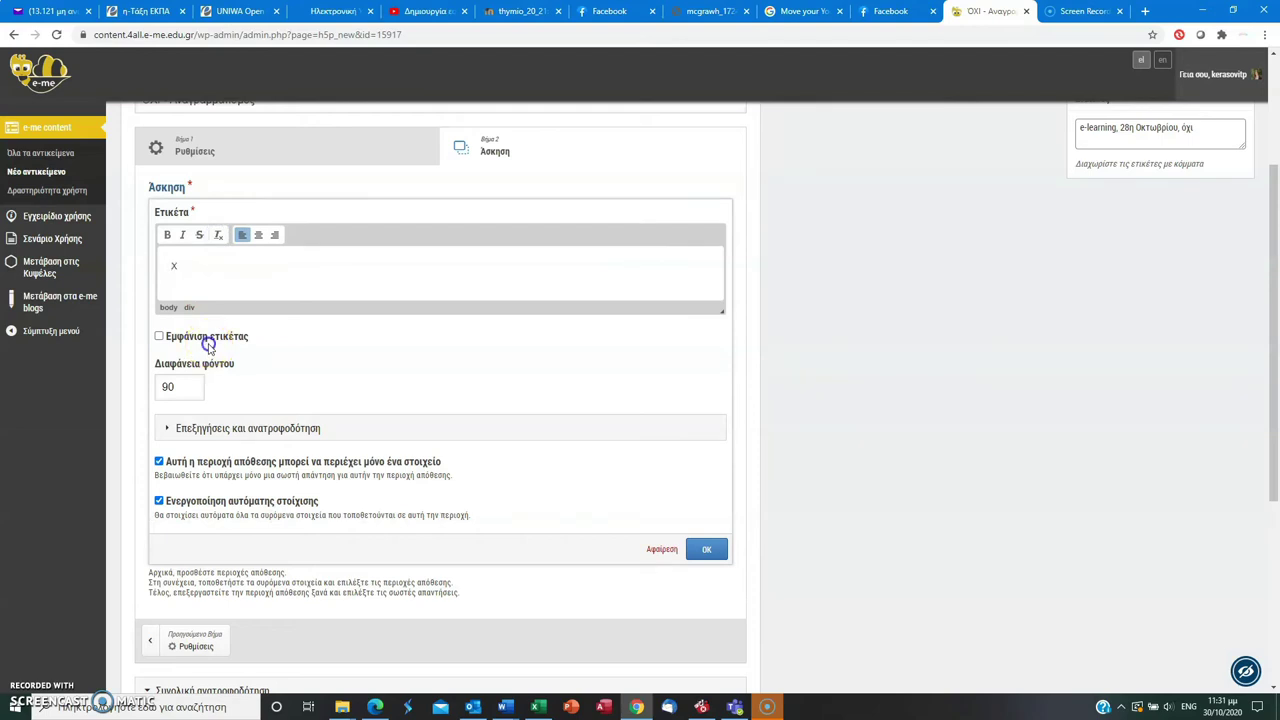
click(161, 336)
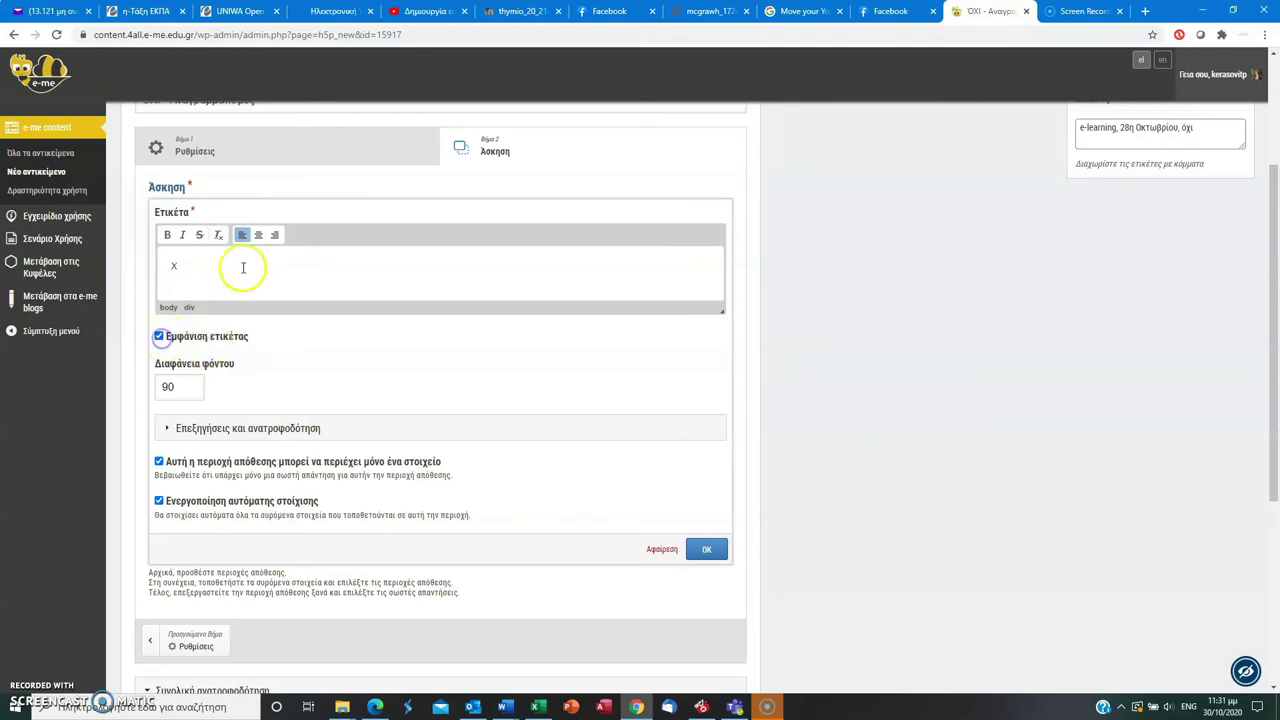
click(258, 236)
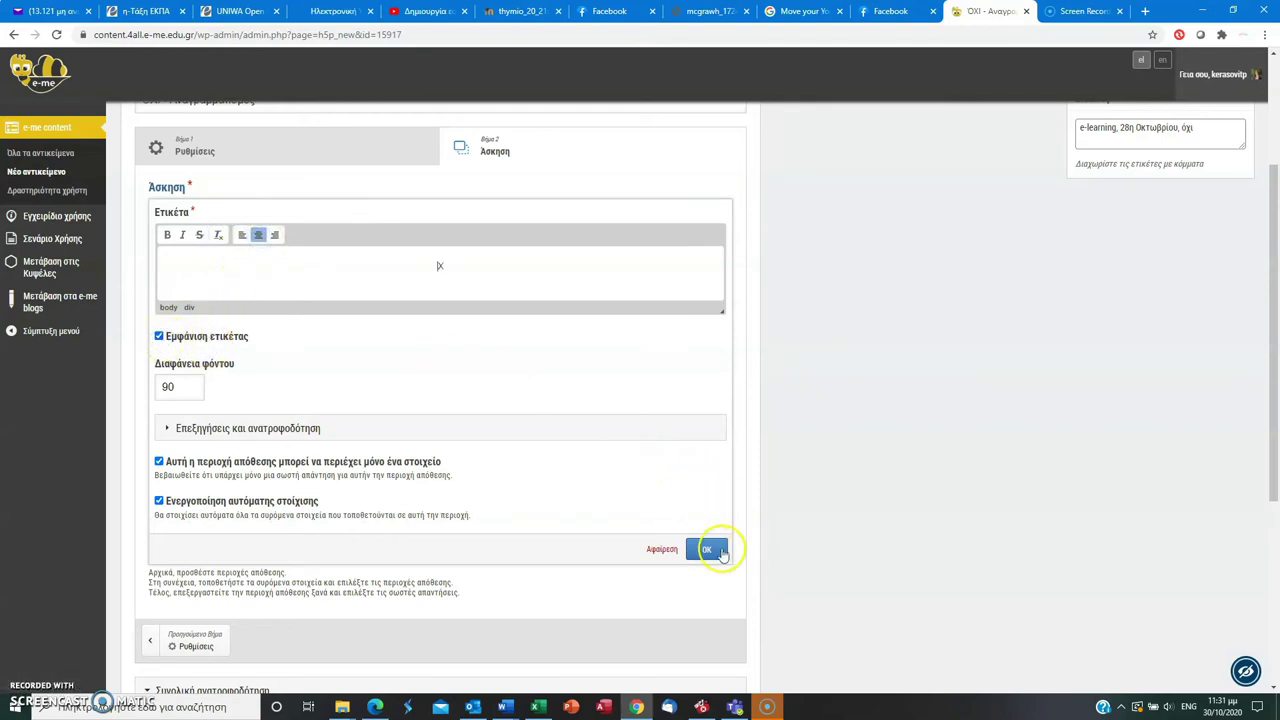
click(712, 550)
- Display the third drop zone's label, Ι, with centred text, and nudge the zone down level with the other two
double_click(477, 285)
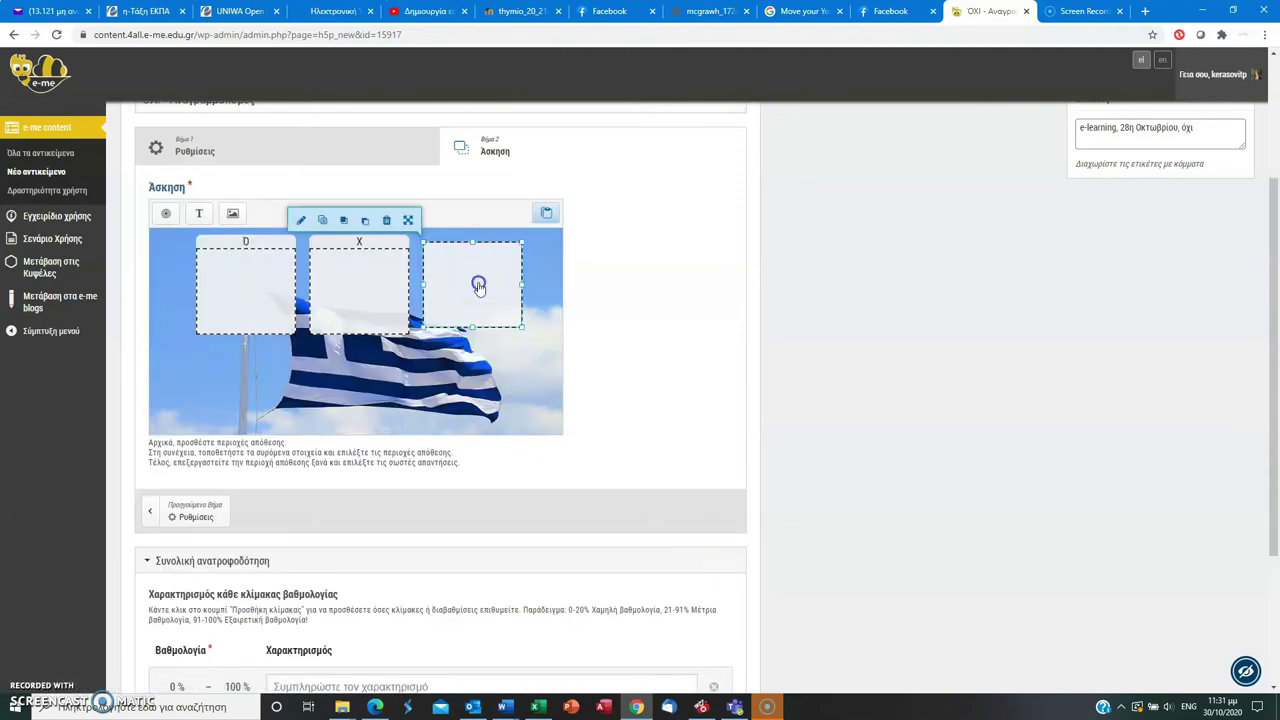
click(177, 242)
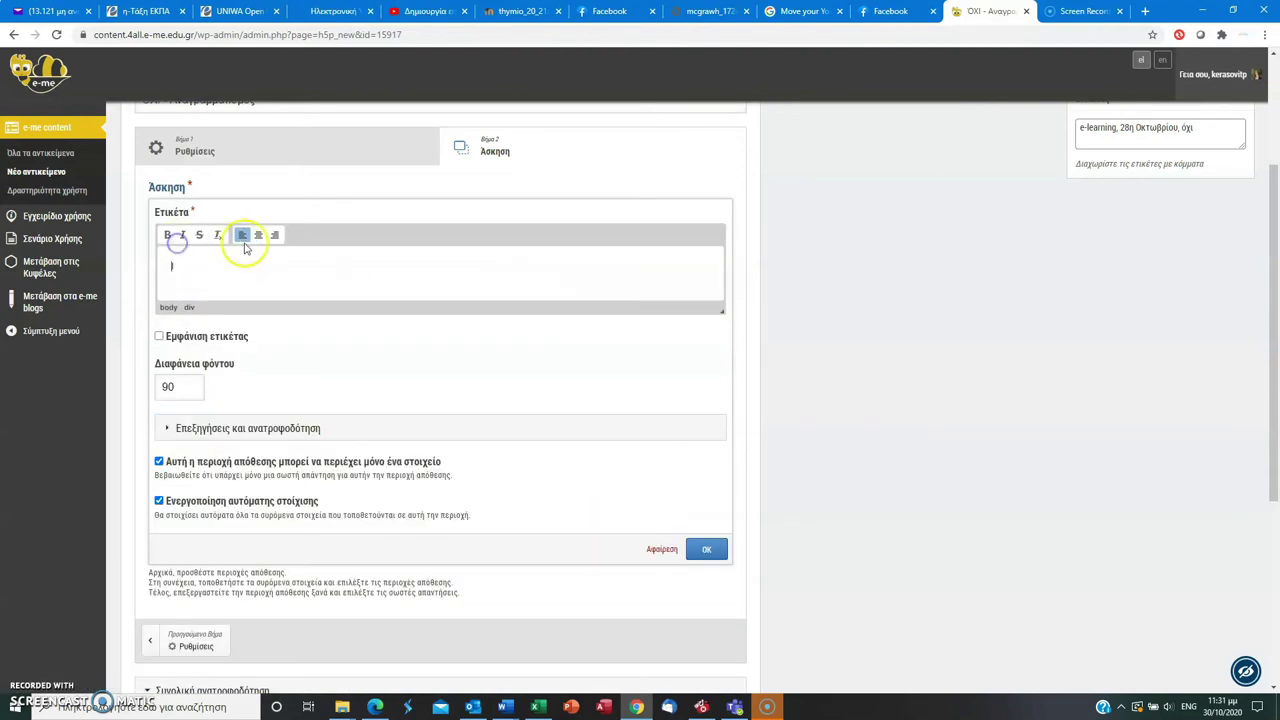
click(257, 236)
click(206, 337)
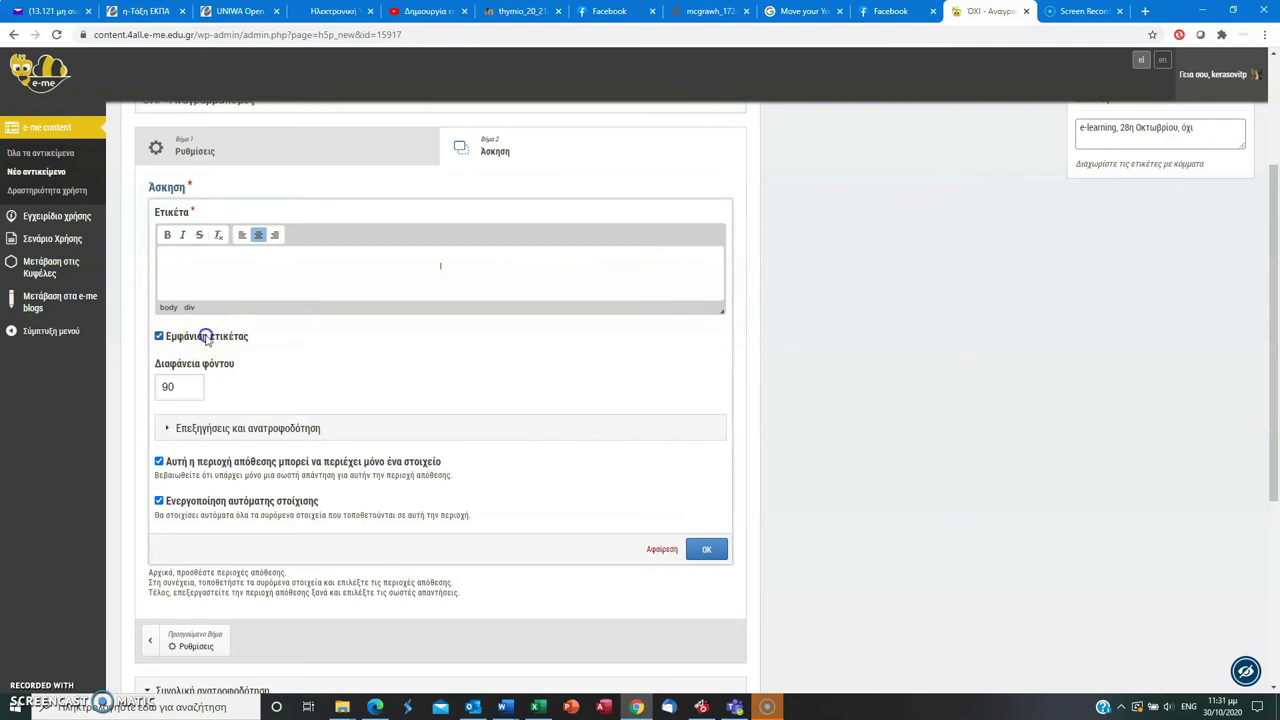
click(708, 558)
click(499, 270)
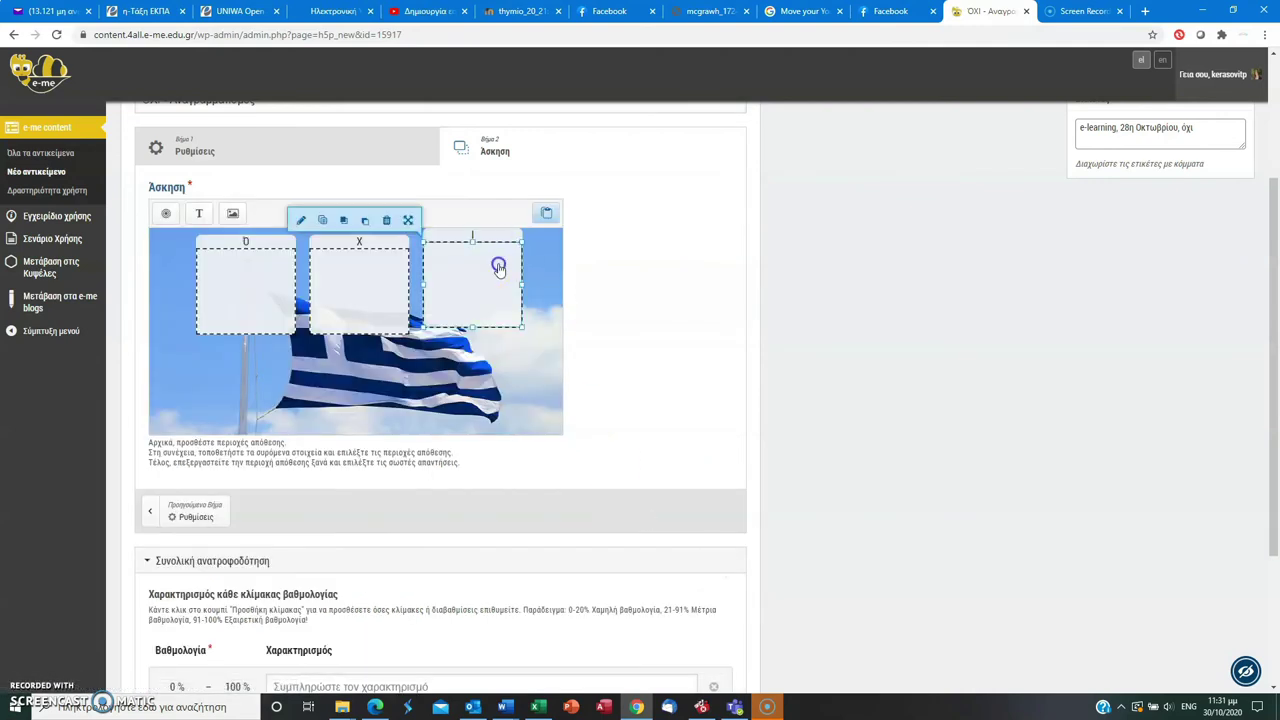
click(424, 355)
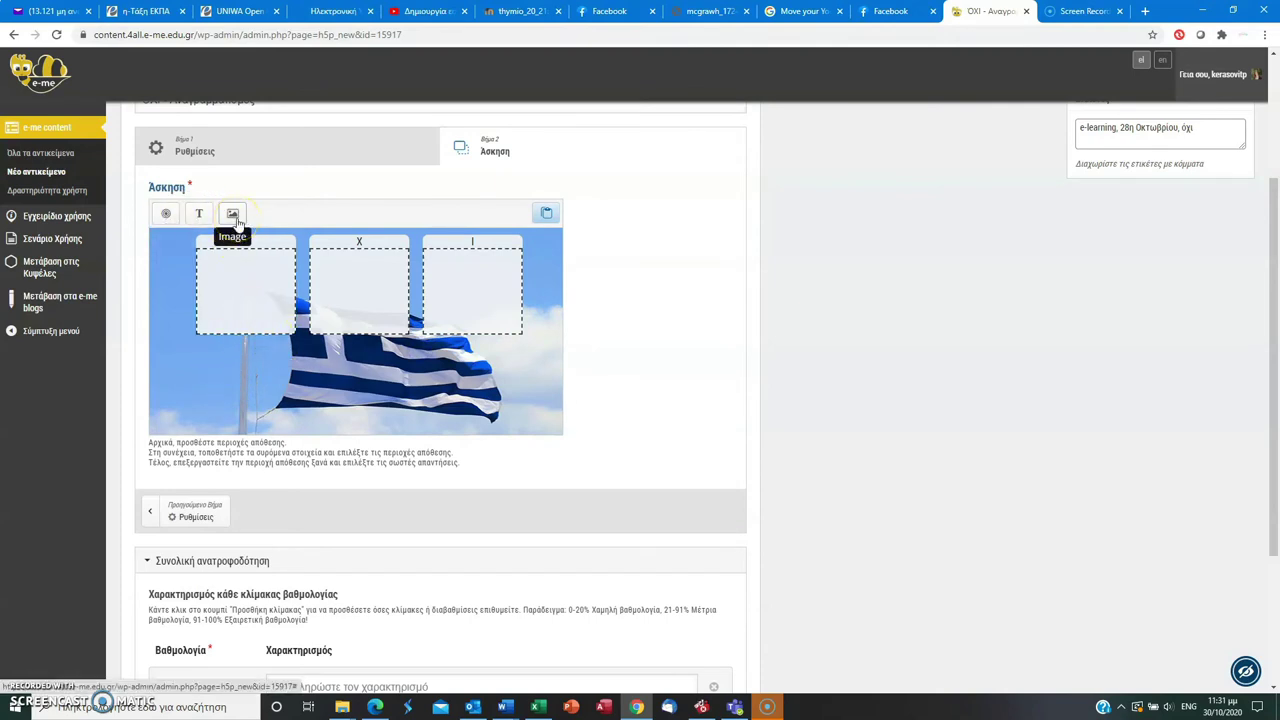
- Add the Europe map file 1432224 as a draggable image with the alternative text χώρες
click(233, 215)
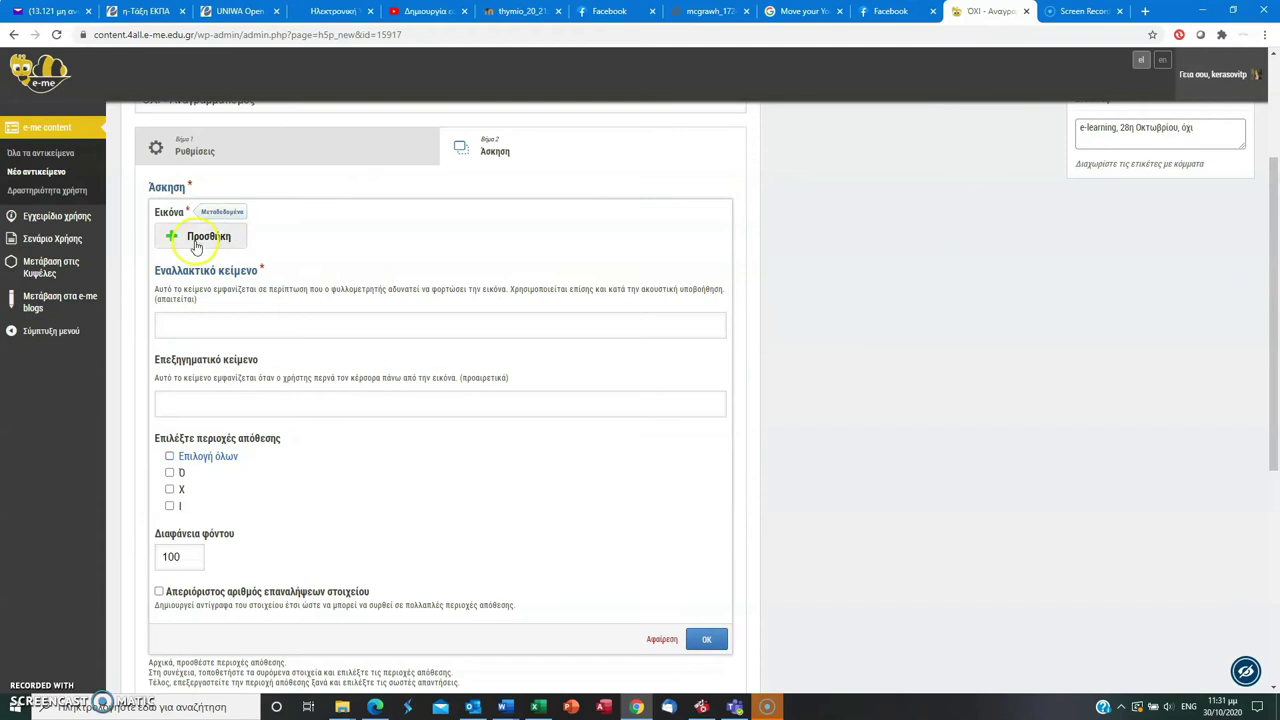
click(196, 242)
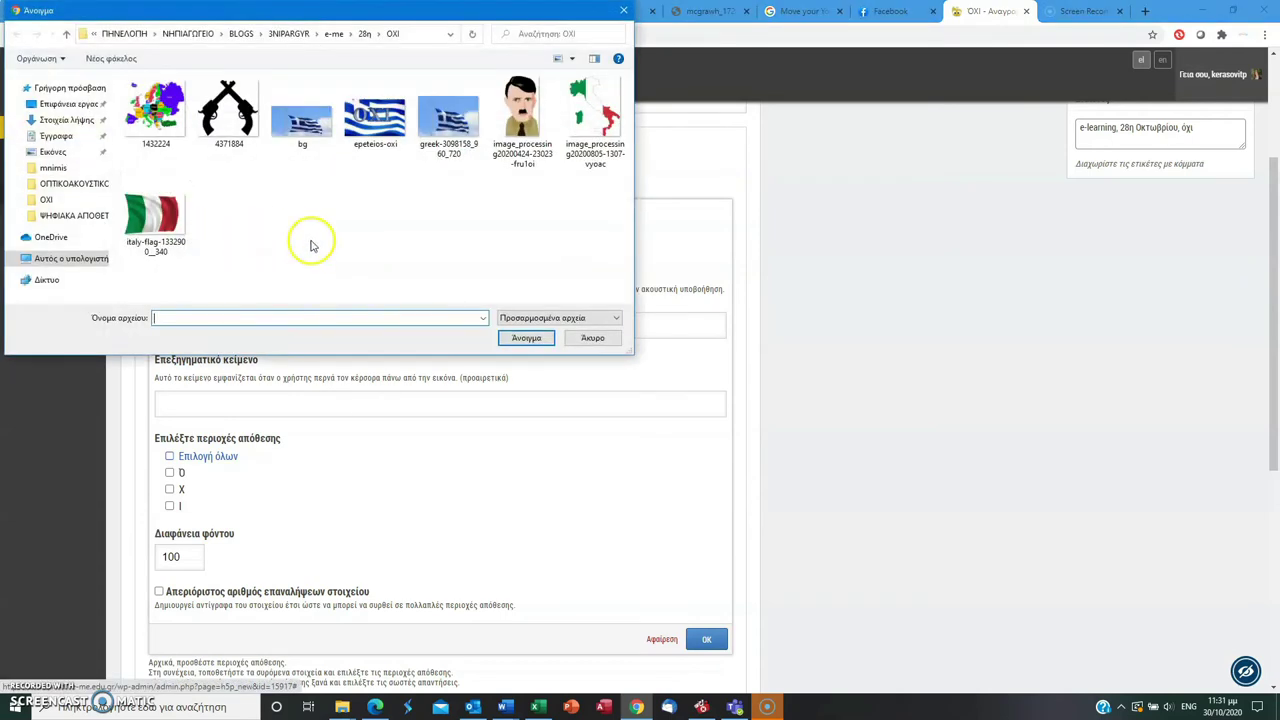
click(155, 112)
click(525, 338)
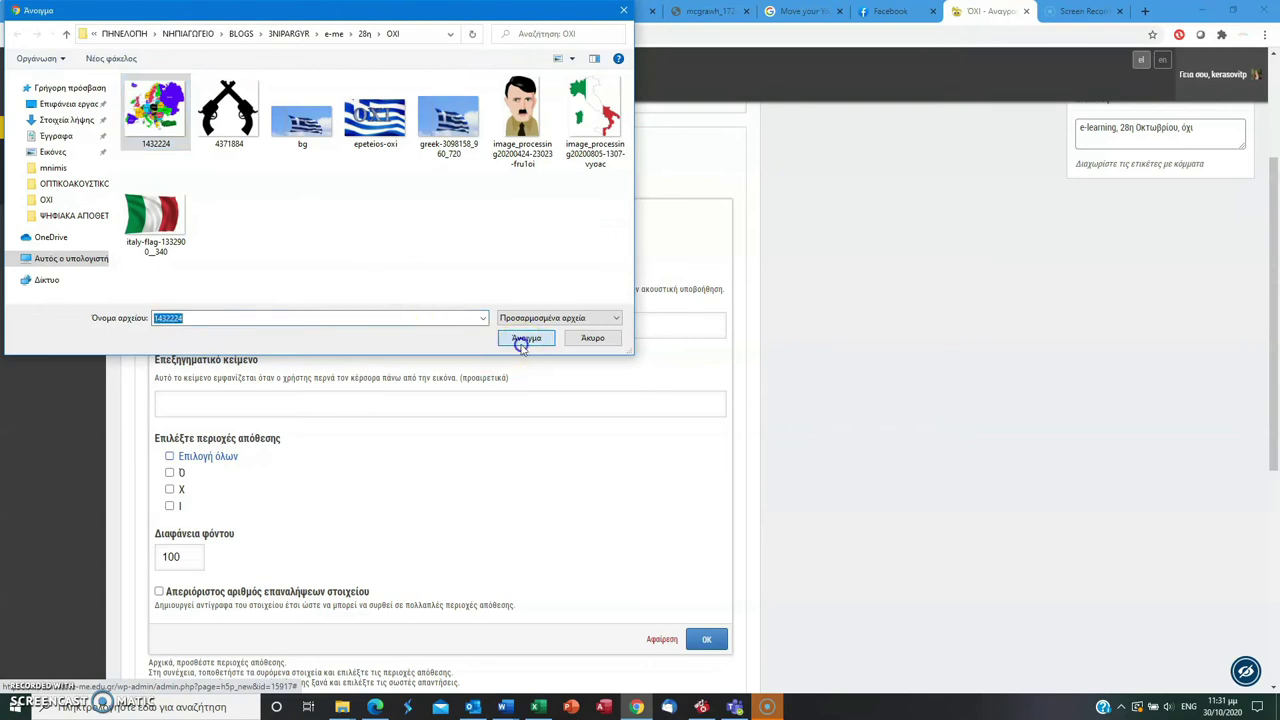
click(180, 410)
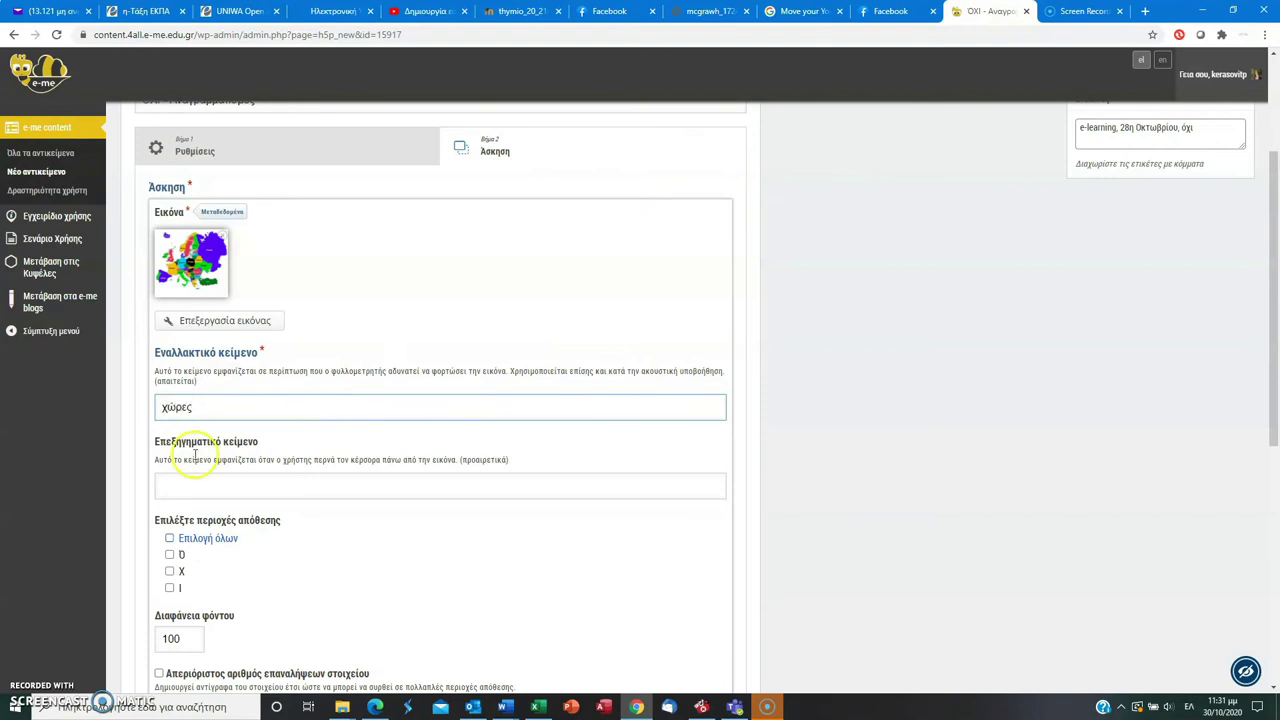
scroll(1274, 285, down, 1)
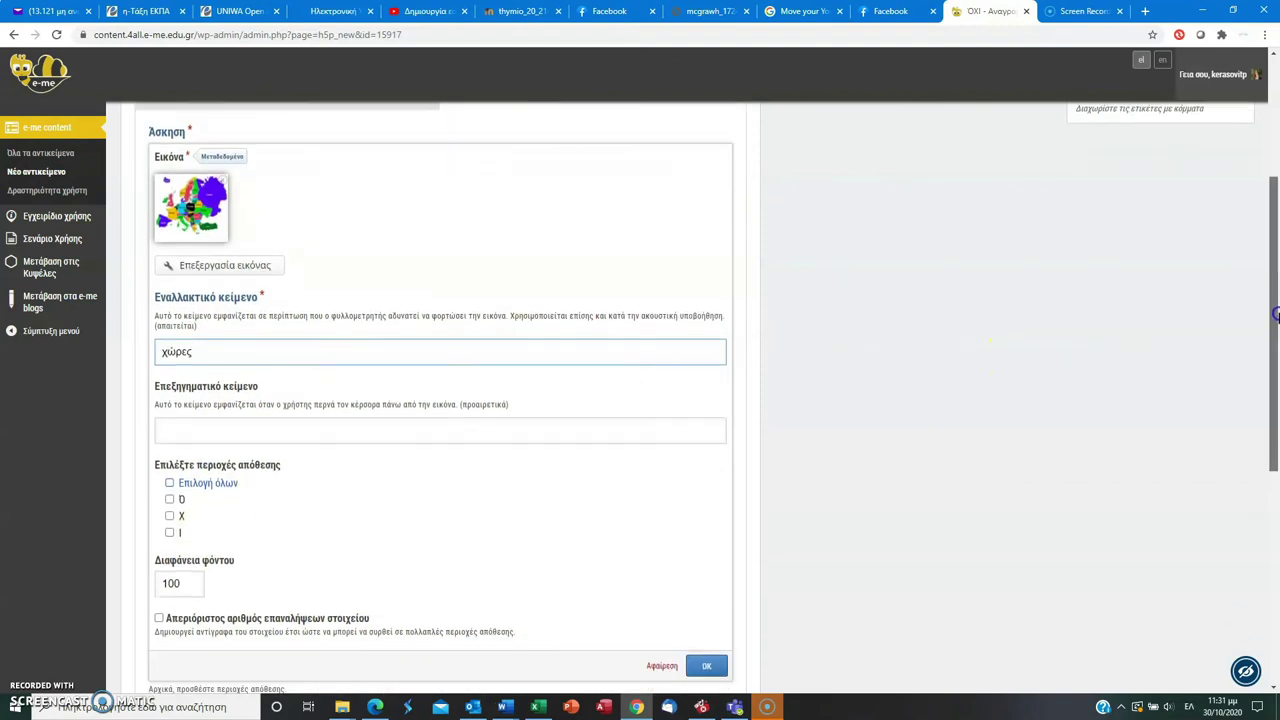
- Allow the Europe map image in drop zone Χ and place it in the lower-left part of the background, below the Ό zone
click(169, 479)
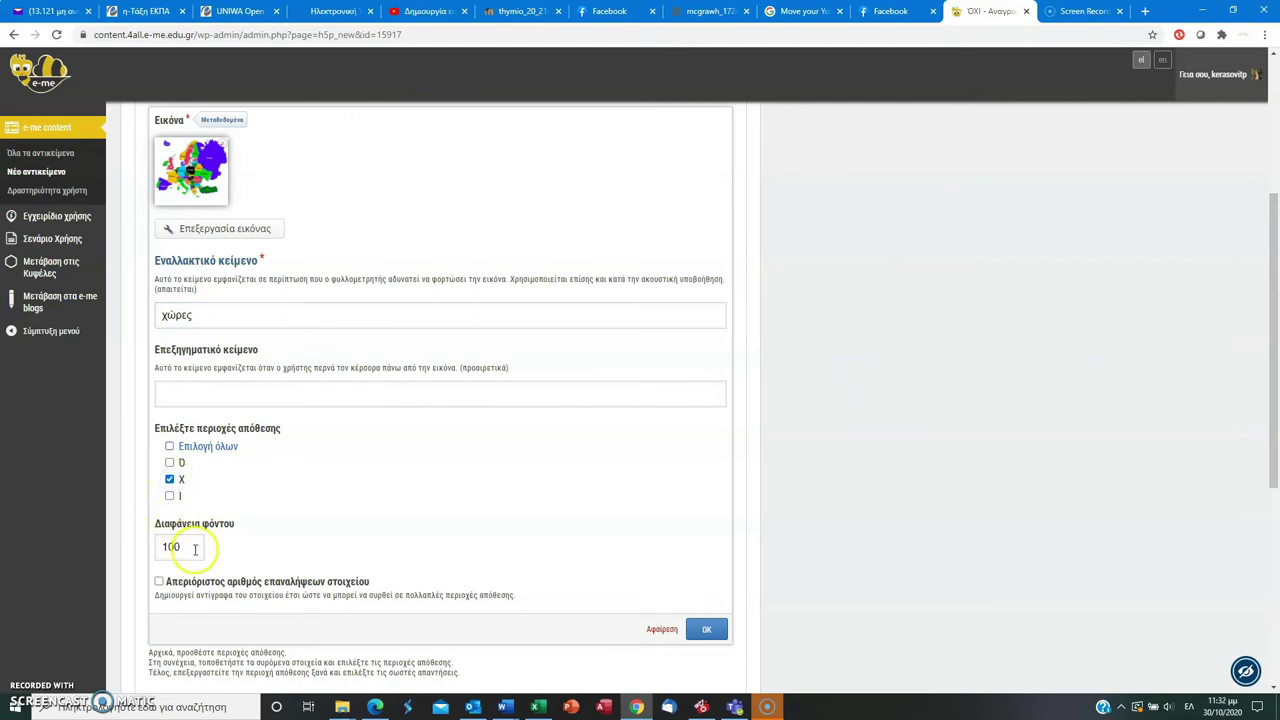
click(704, 629)
drag(365, 252, 190, 290)
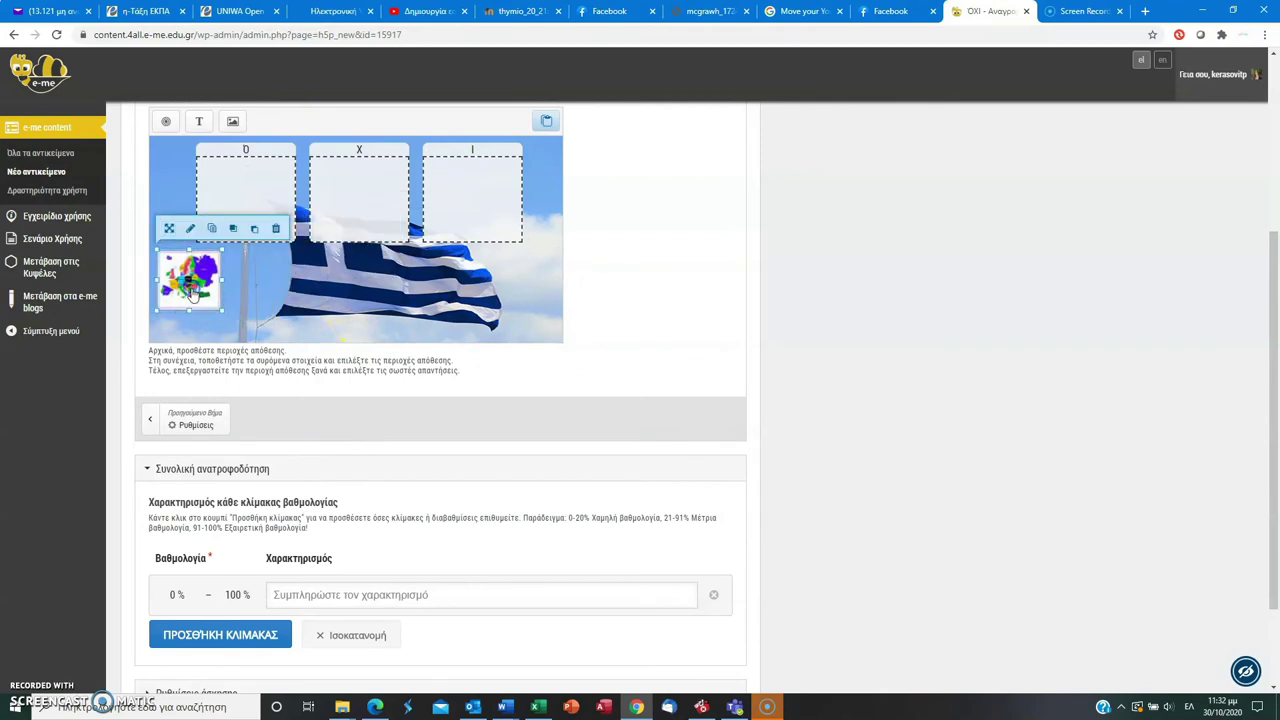
- Add the crossed guns file 4371884 as a draggable image with the alternative text όπλα
click(219, 133)
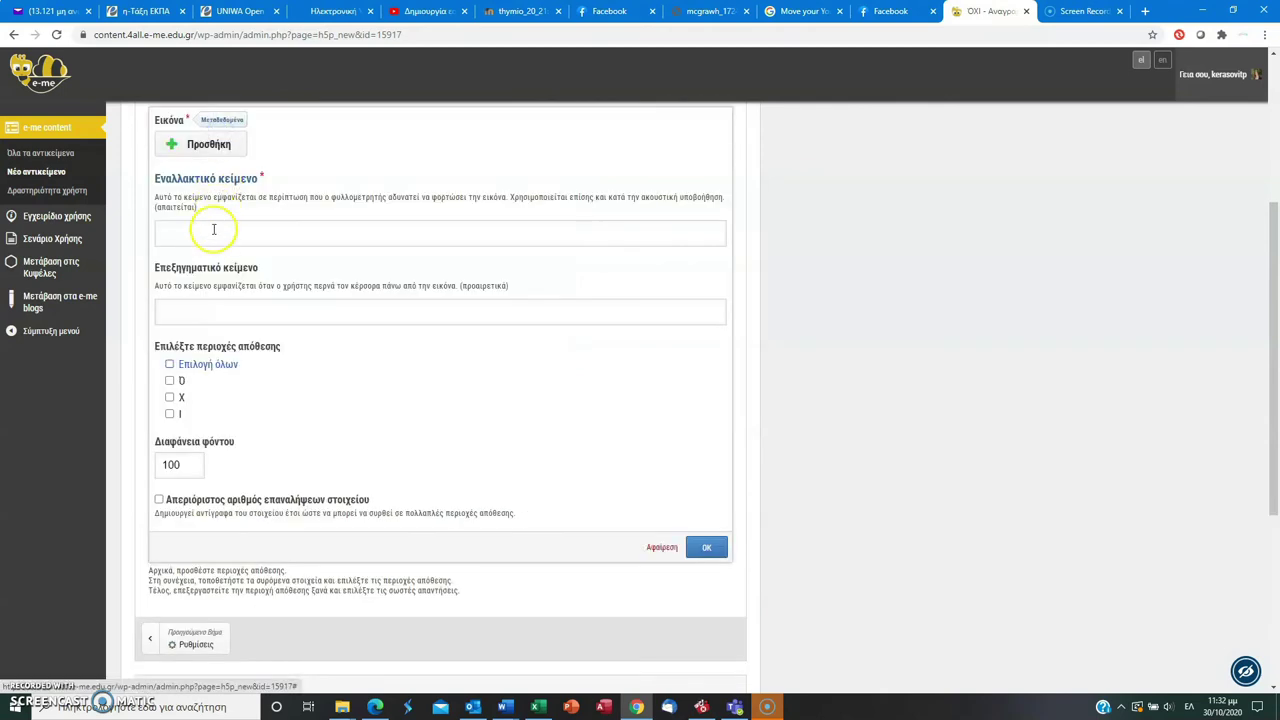
click(207, 146)
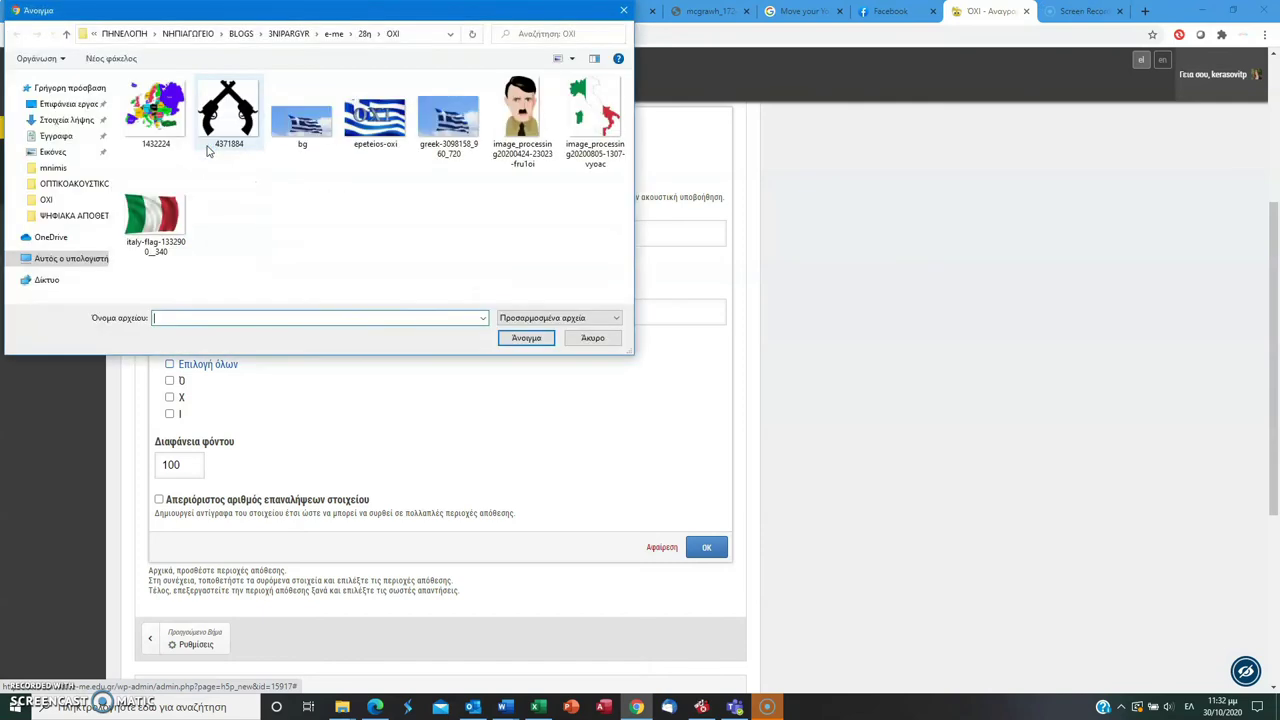
click(237, 110)
click(507, 336)
click(255, 317)
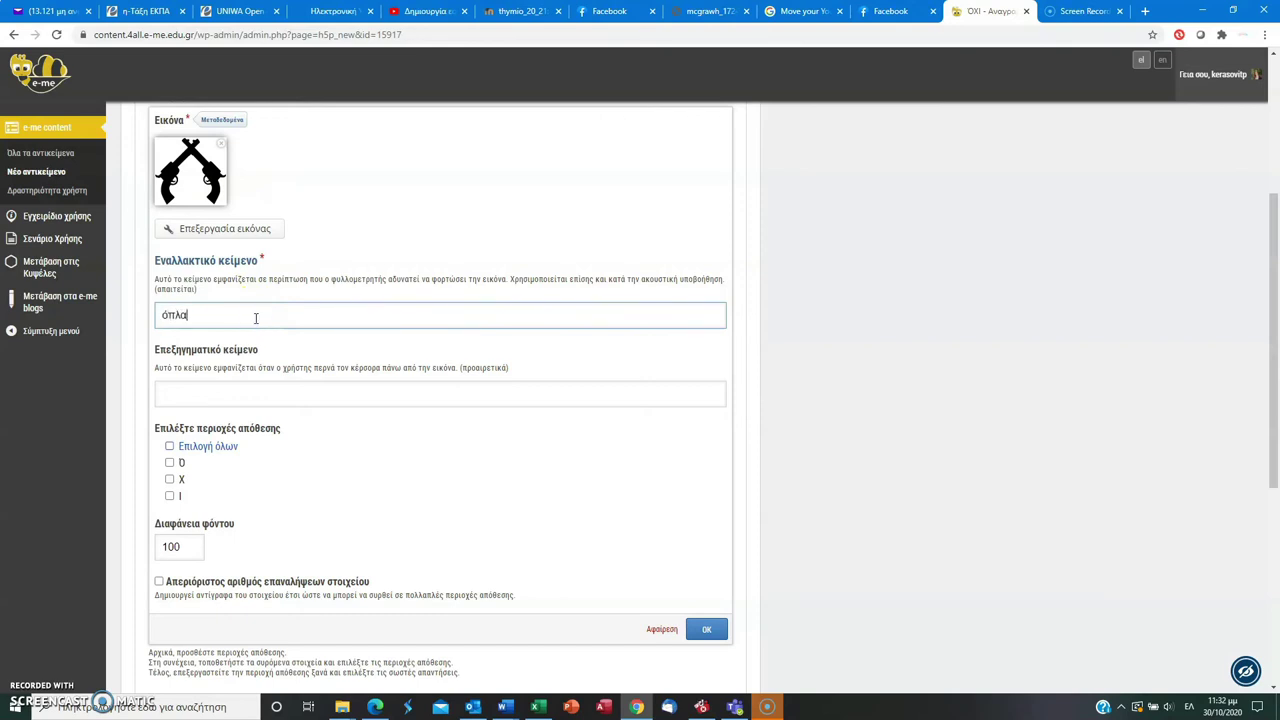
- Allow the guns image in drop zone Ό and place it in the background's lower-right corner at about 510, 210
click(169, 462)
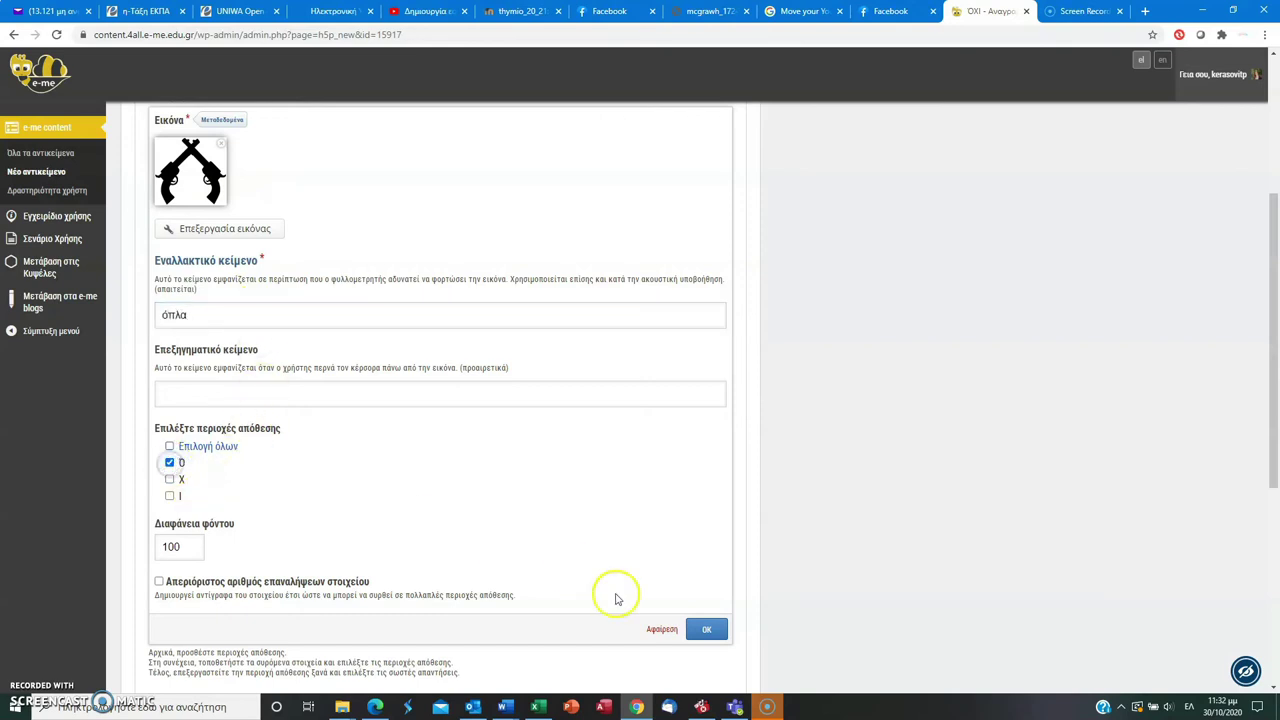
click(707, 629)
drag(373, 258, 529, 320)
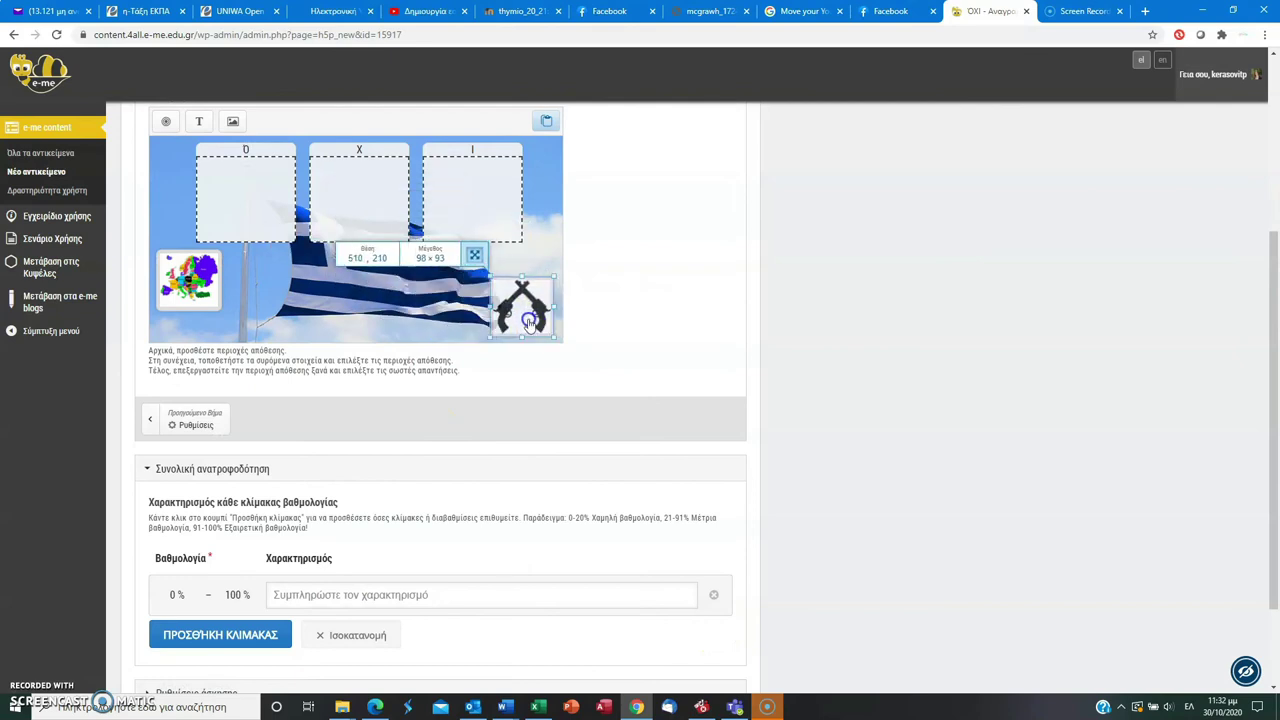
click(232, 121)
click(229, 147)
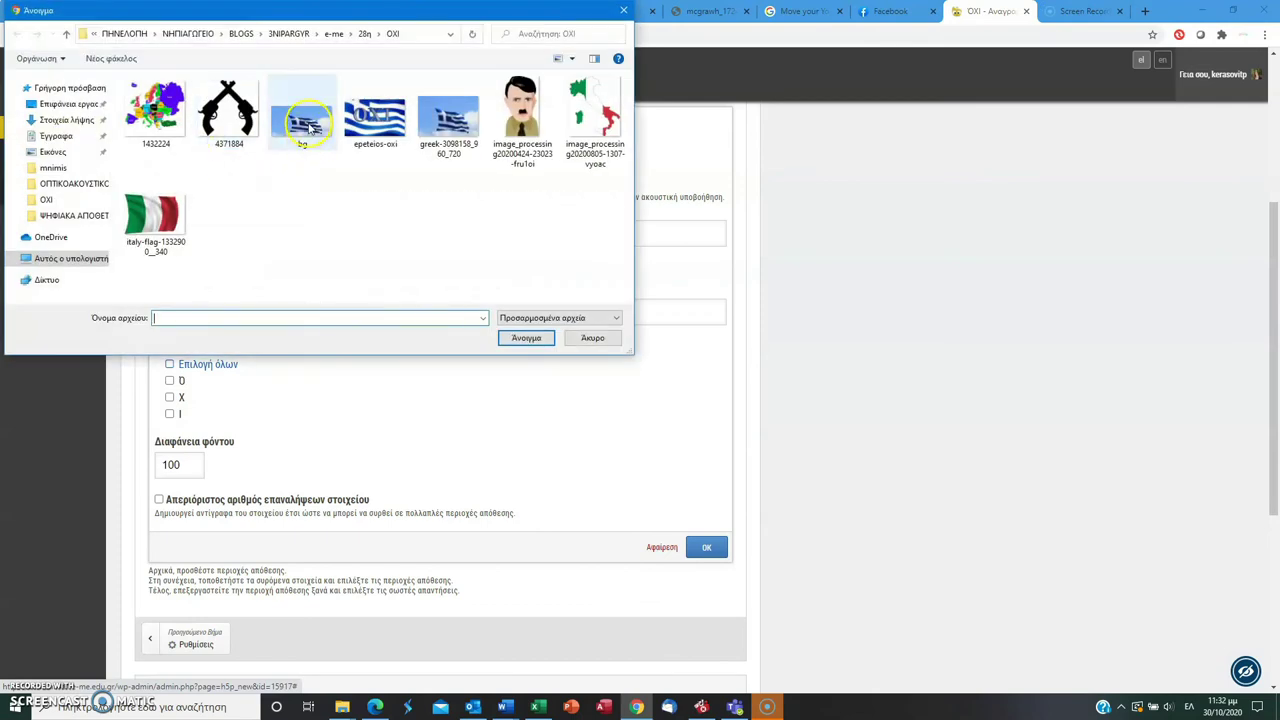
click(513, 133)
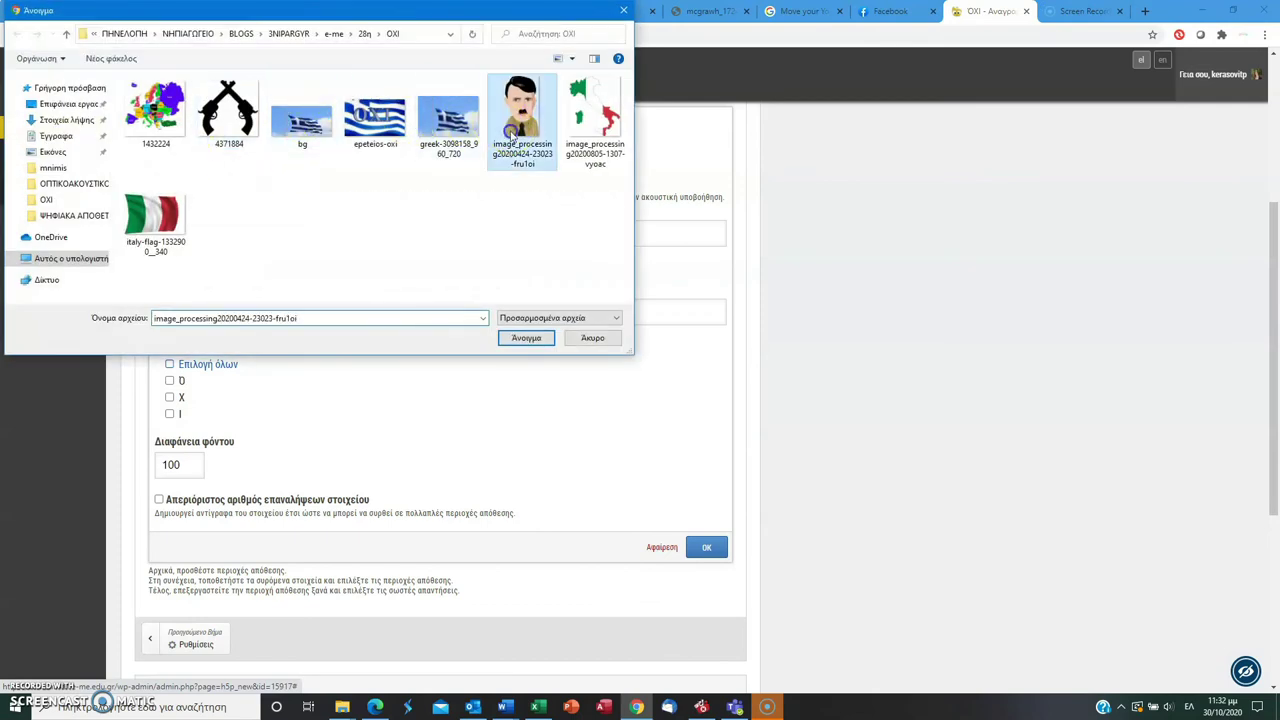
click(525, 338)
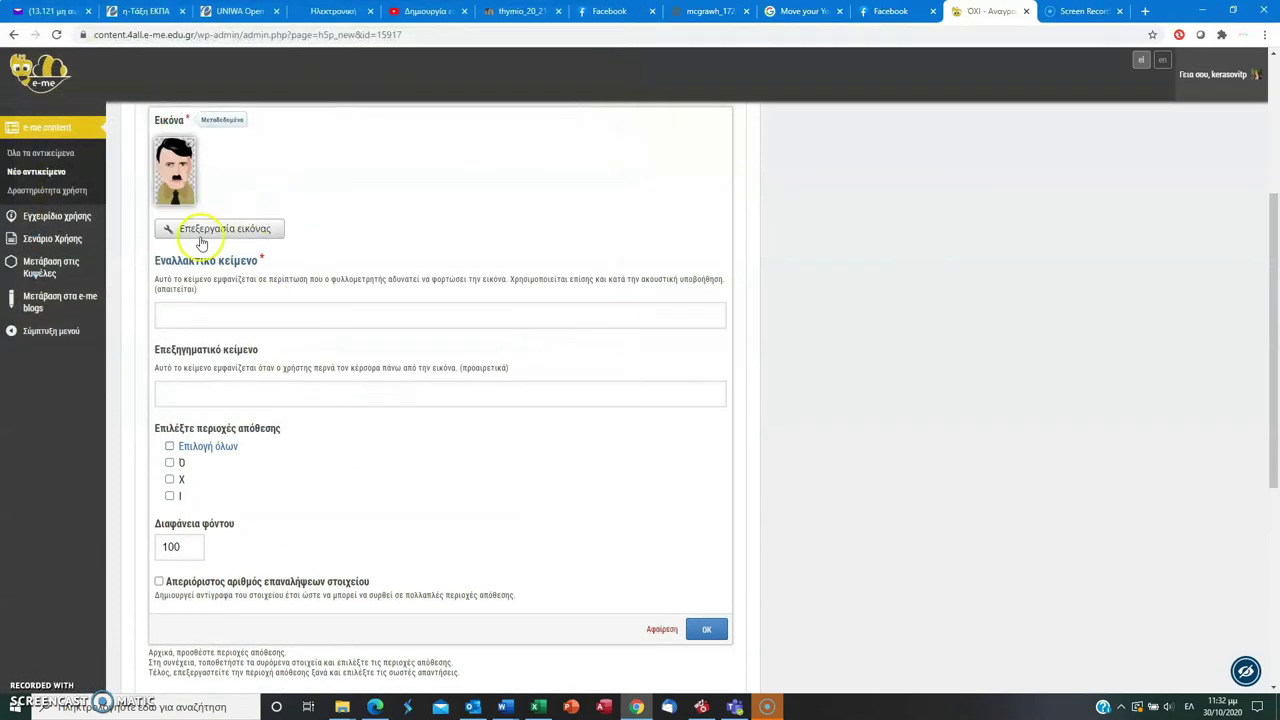
click(232, 322)
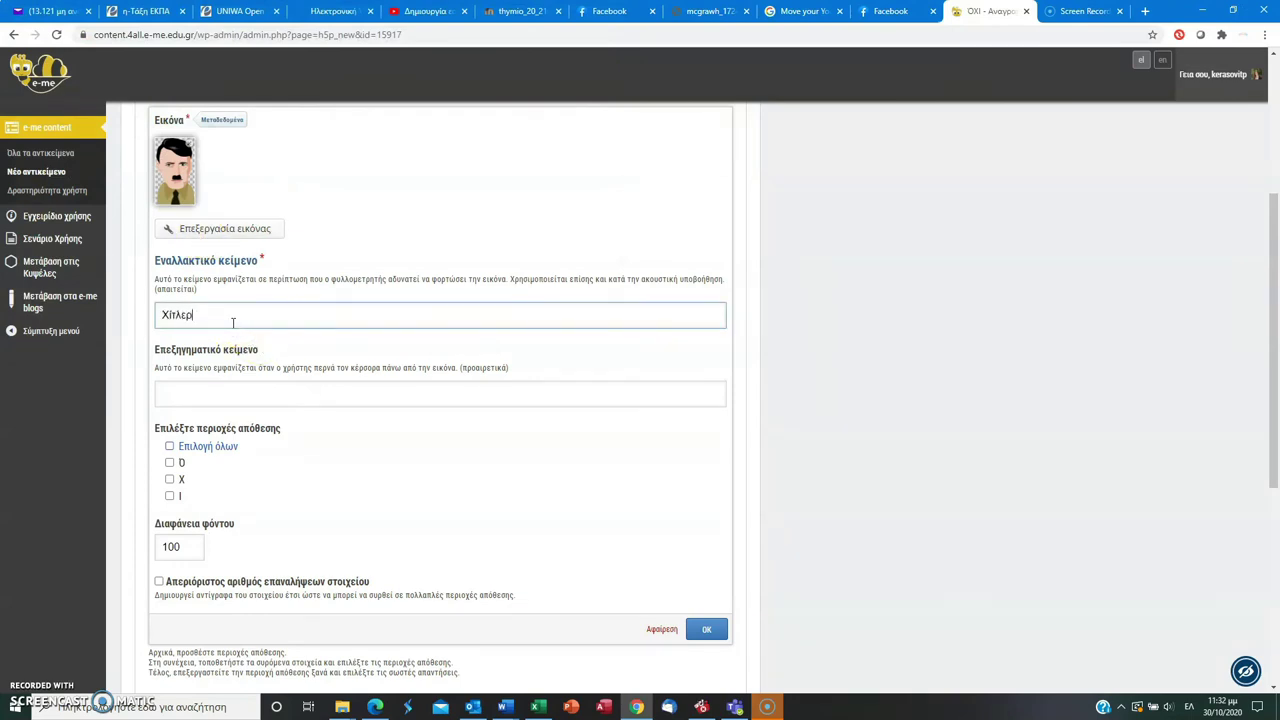
- Allow the Χίτλερ image in drop zone Χ and place it beside the Europe map, below the drop zones
click(169, 479)
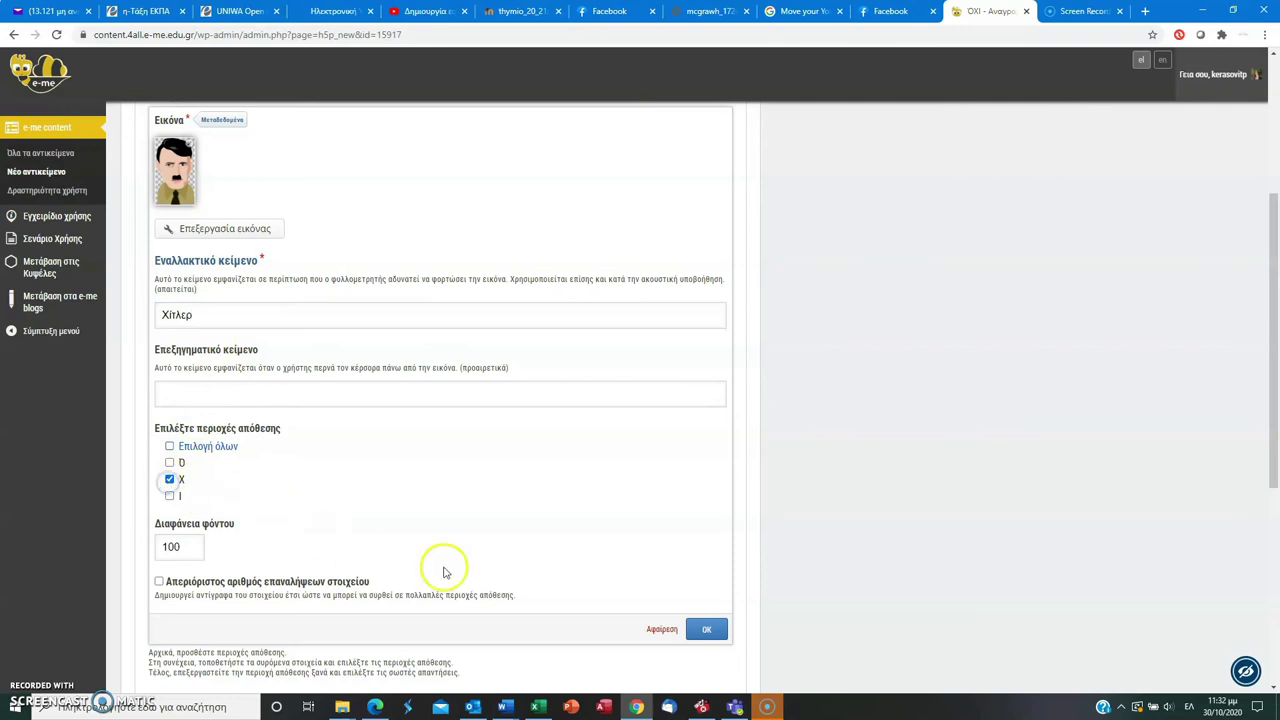
click(706, 629)
click(341, 255)
drag(341, 255, 298, 329)
- Enlarge the Europe map image slightly from its lower-right corner
click(197, 288)
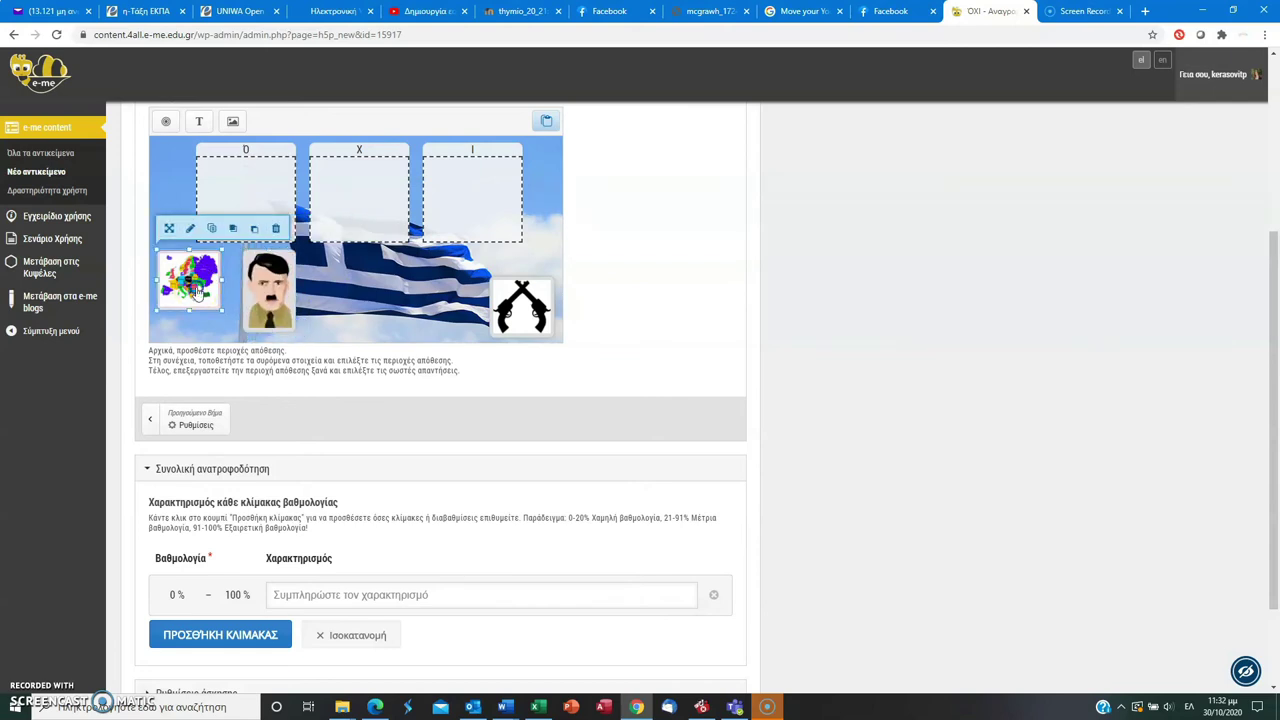
drag(218, 308, 227, 315)
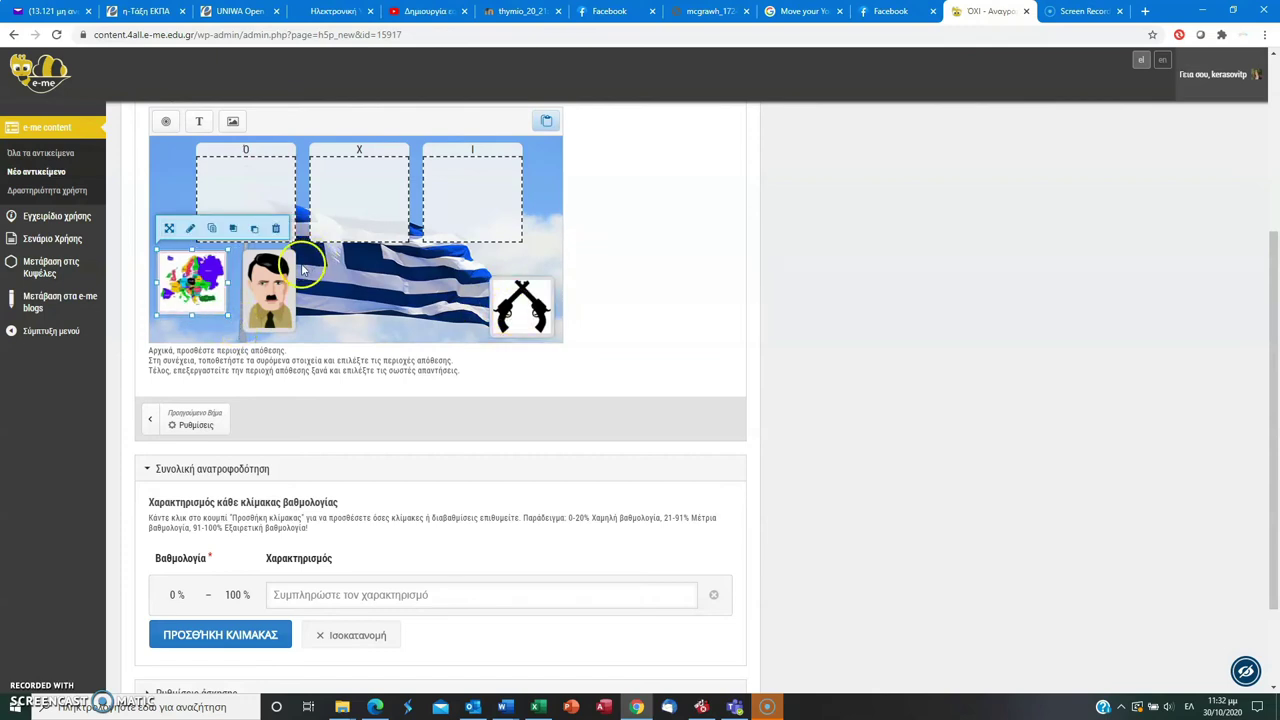
click(305, 265)
click(240, 122)
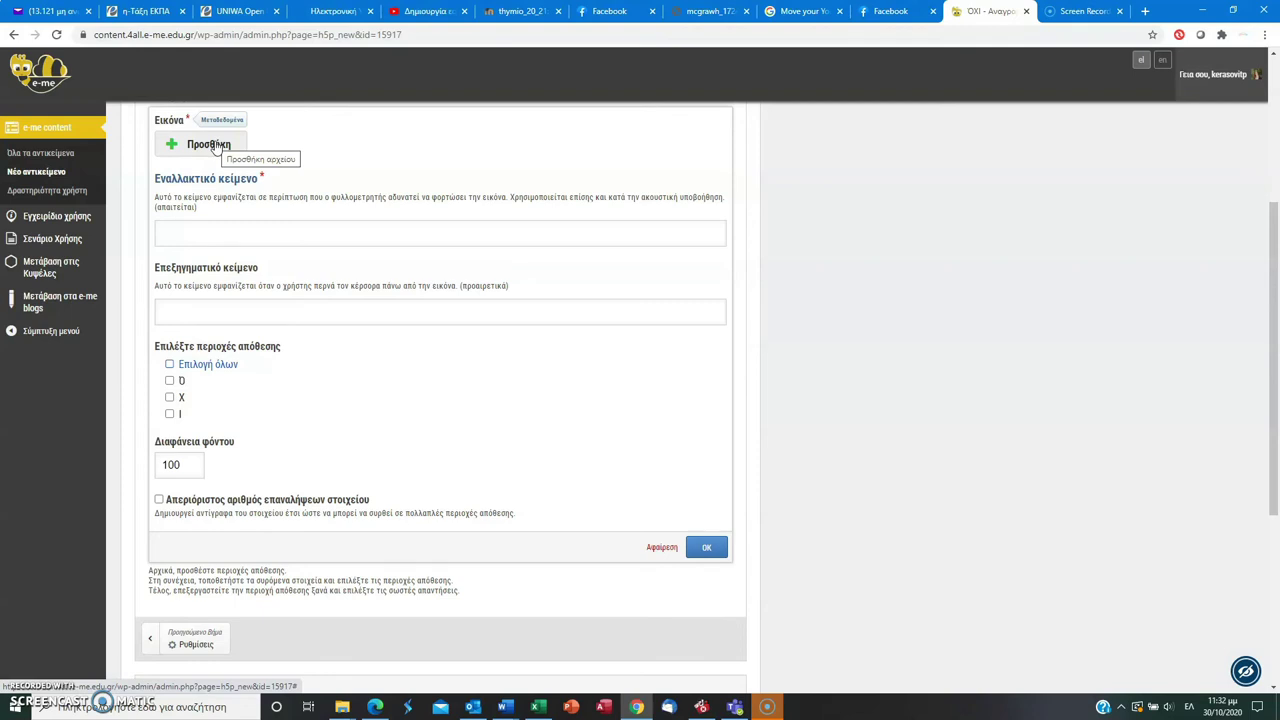
click(213, 145)
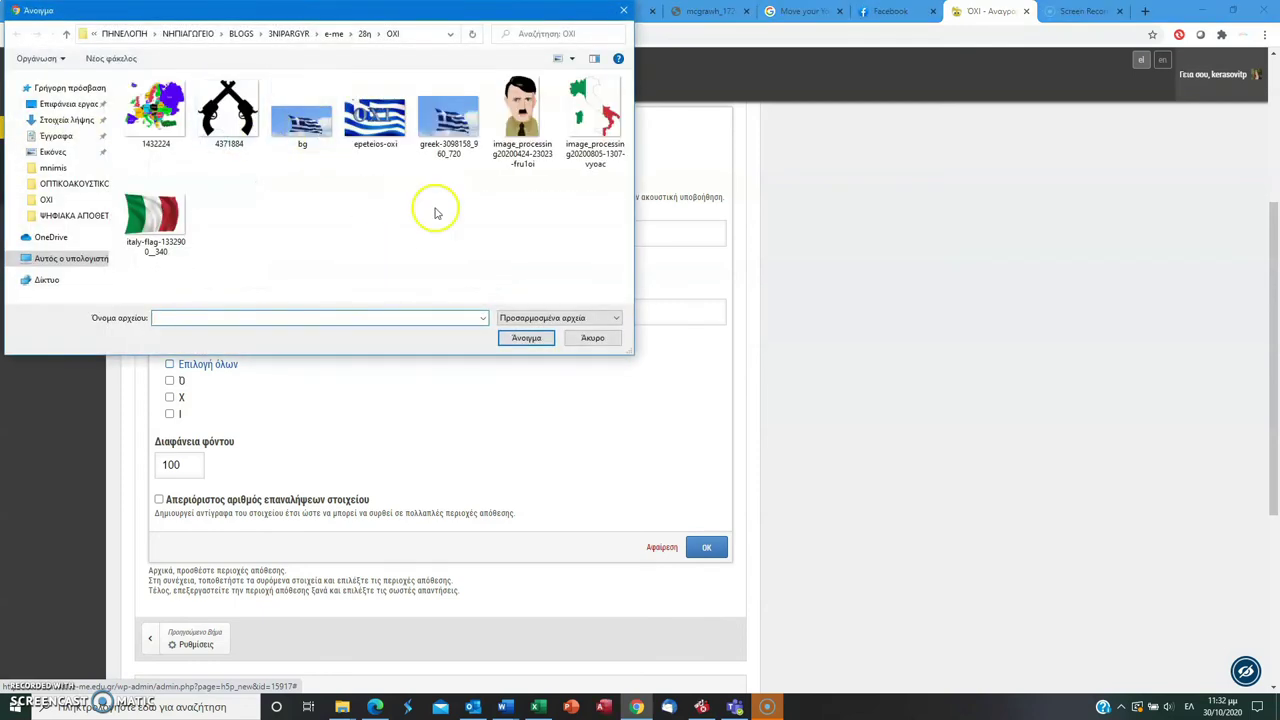
click(590, 112)
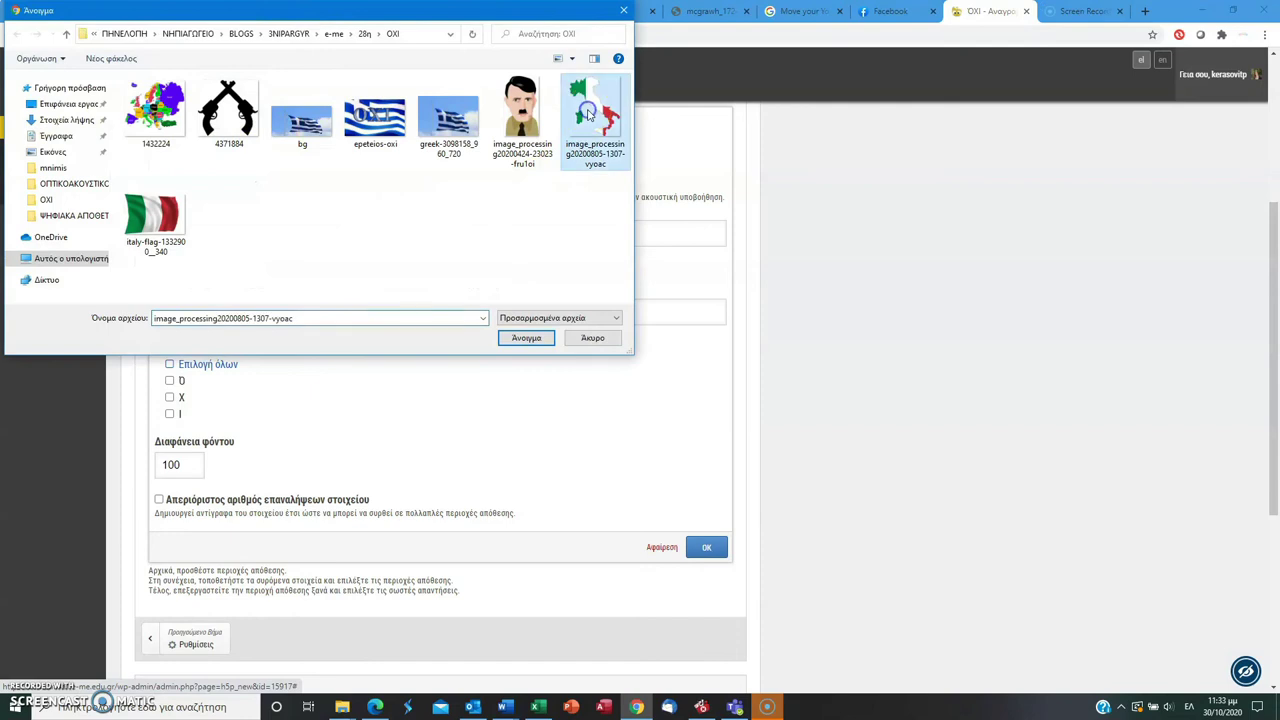
click(527, 339)
click(310, 314)
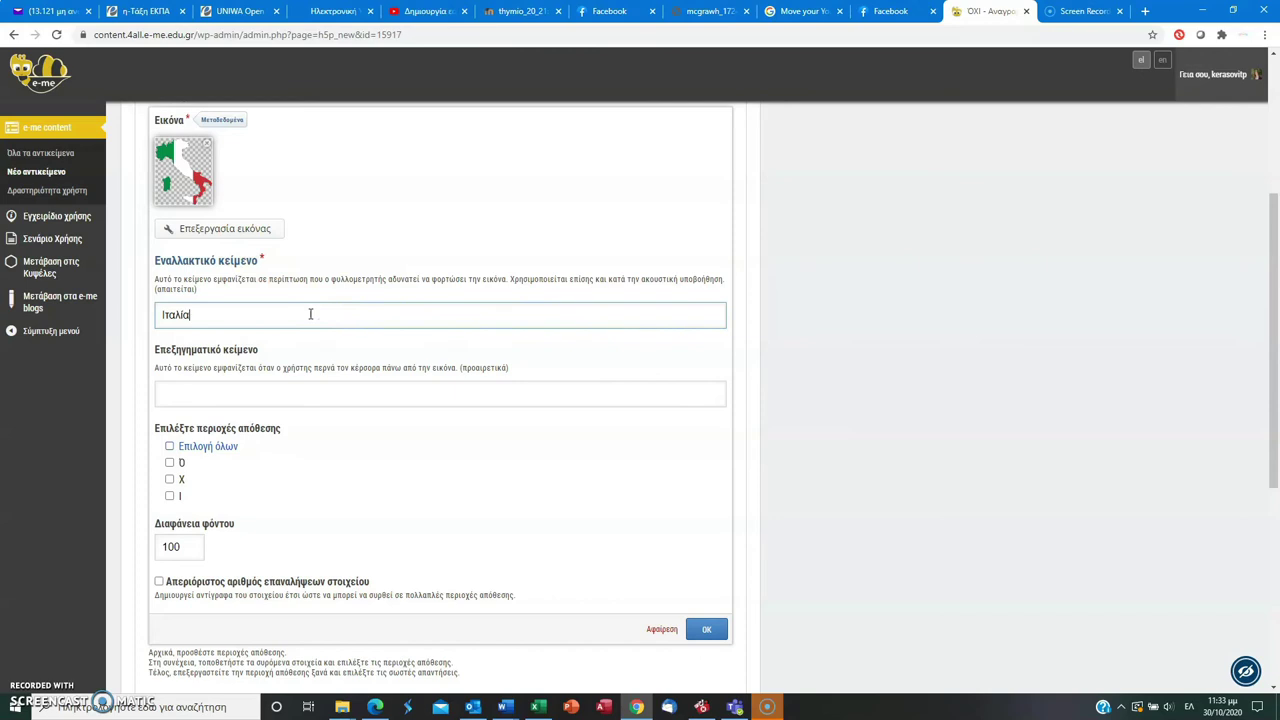
click(170, 495)
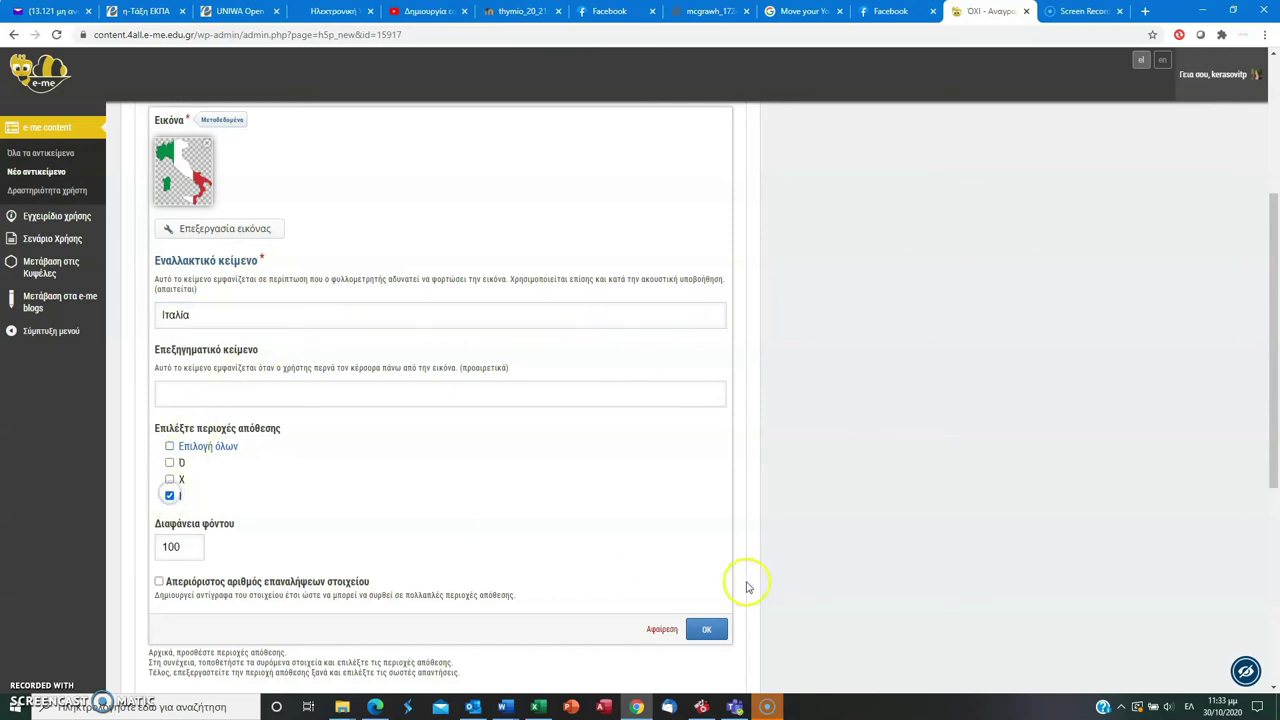
click(706, 629)
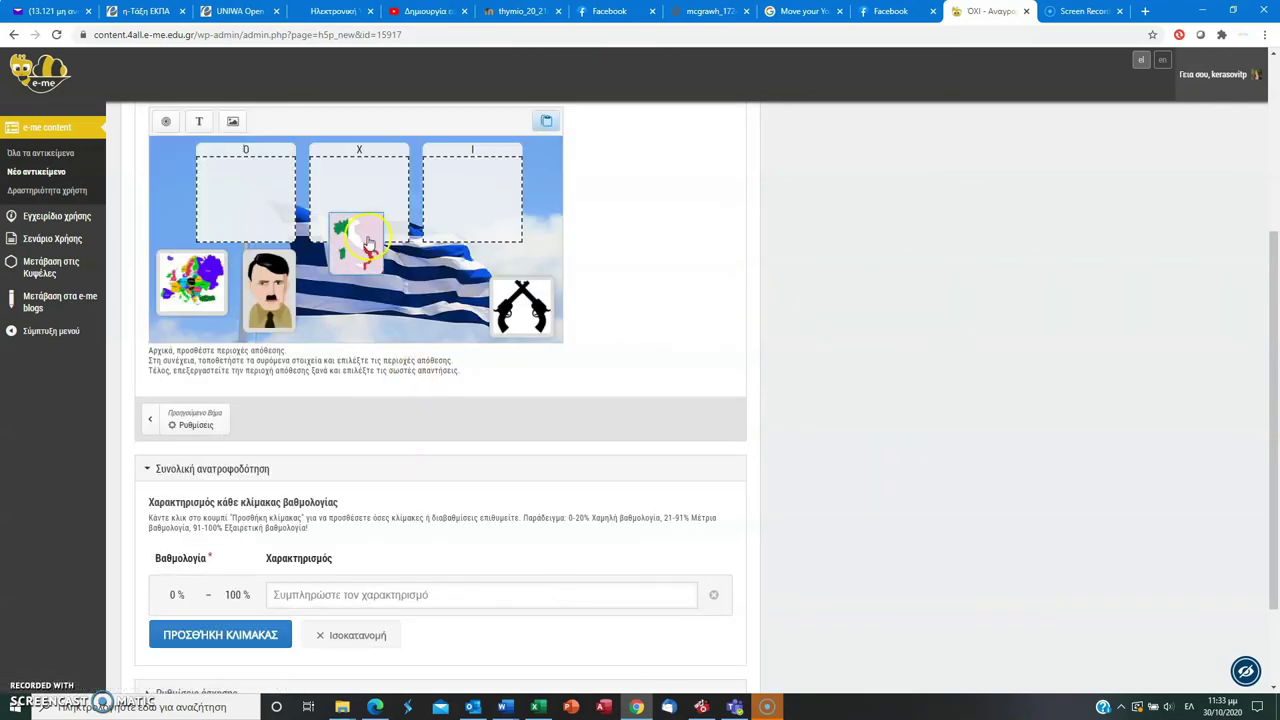
- Place the Italy map image below drop zone Ι, just beside the crossed guns image
drag(368, 244, 453, 285)
click(423, 314)
drag(412, 316, 412, 319)
- Enlarge the crossed guns image slightly and keep it beside the Italy map within the background
click(538, 308)
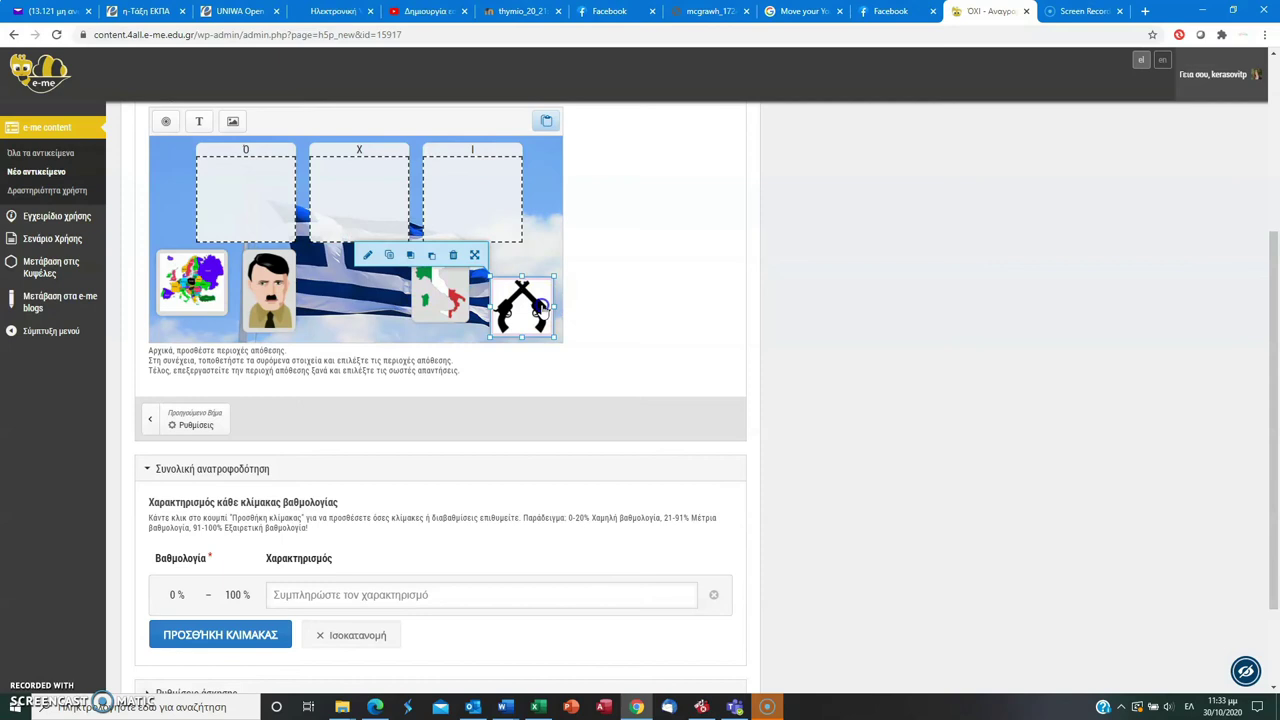
drag(555, 277, 560, 270)
click(492, 275)
drag(524, 322, 512, 316)
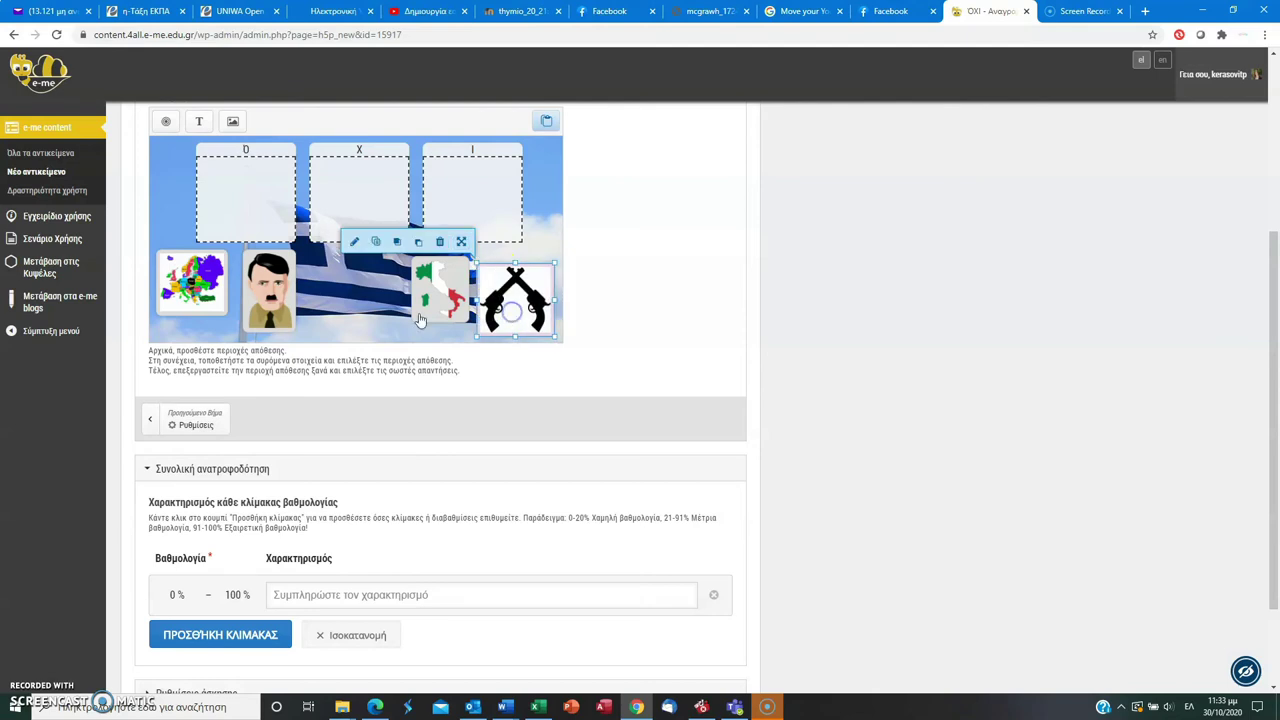
- Add the file italy-flag-1332900__340 as a draggable image with the alternative text Ιταλία2
click(232, 121)
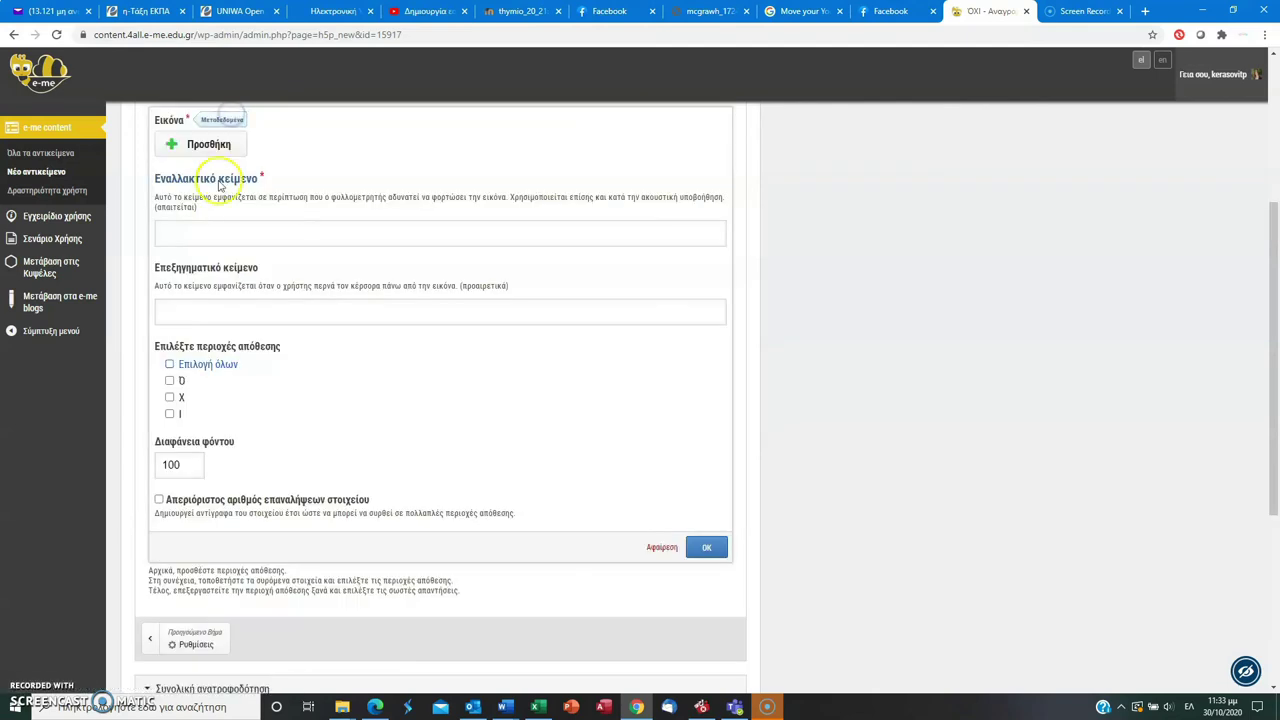
click(222, 147)
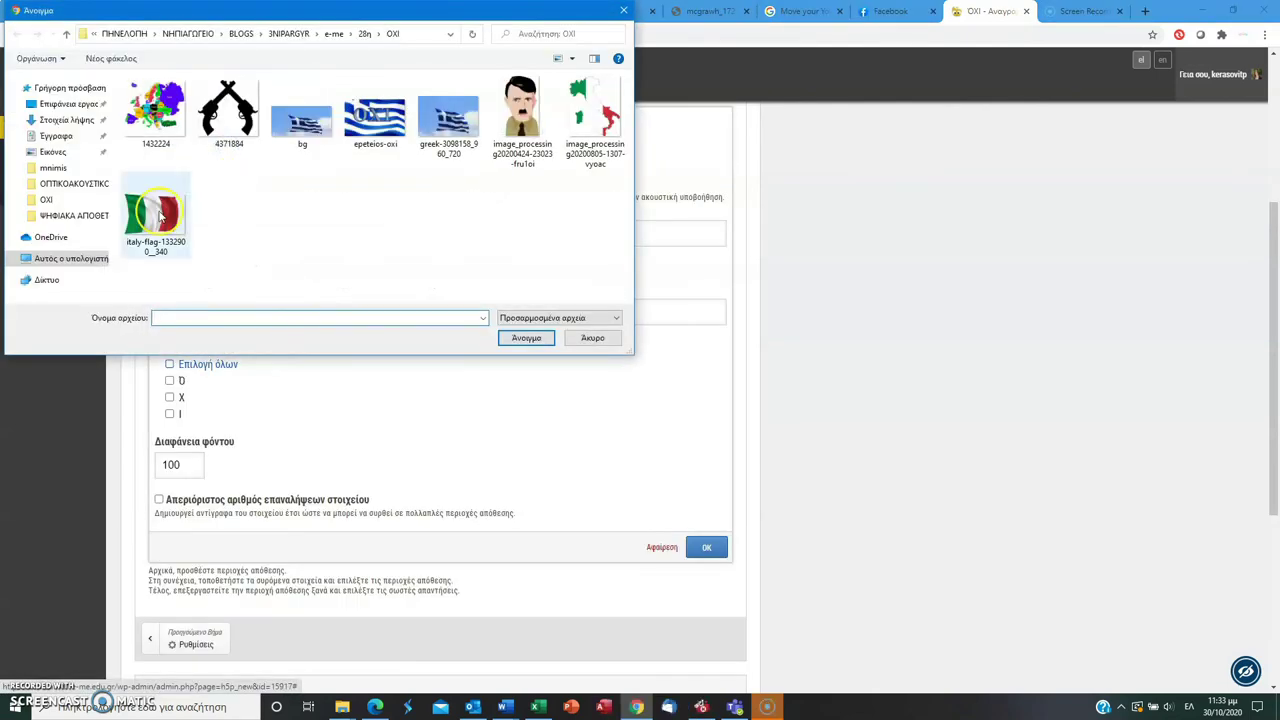
click(155, 212)
click(528, 340)
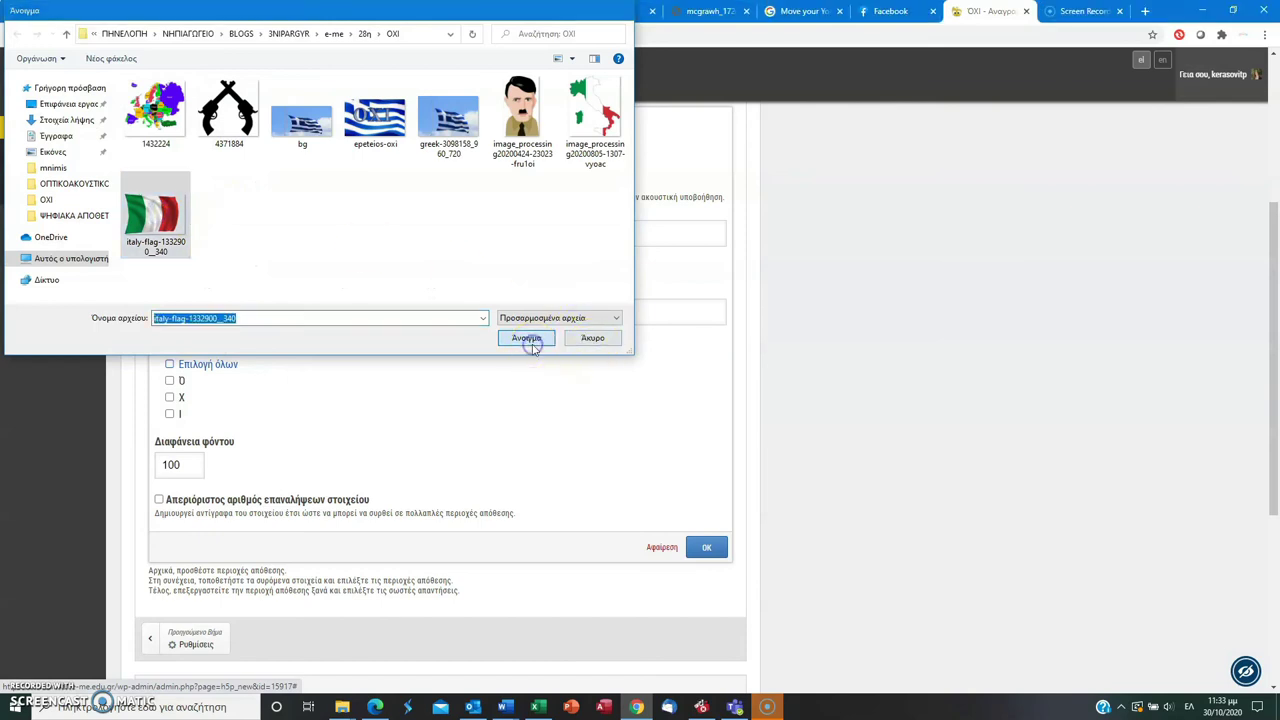
click(270, 313)
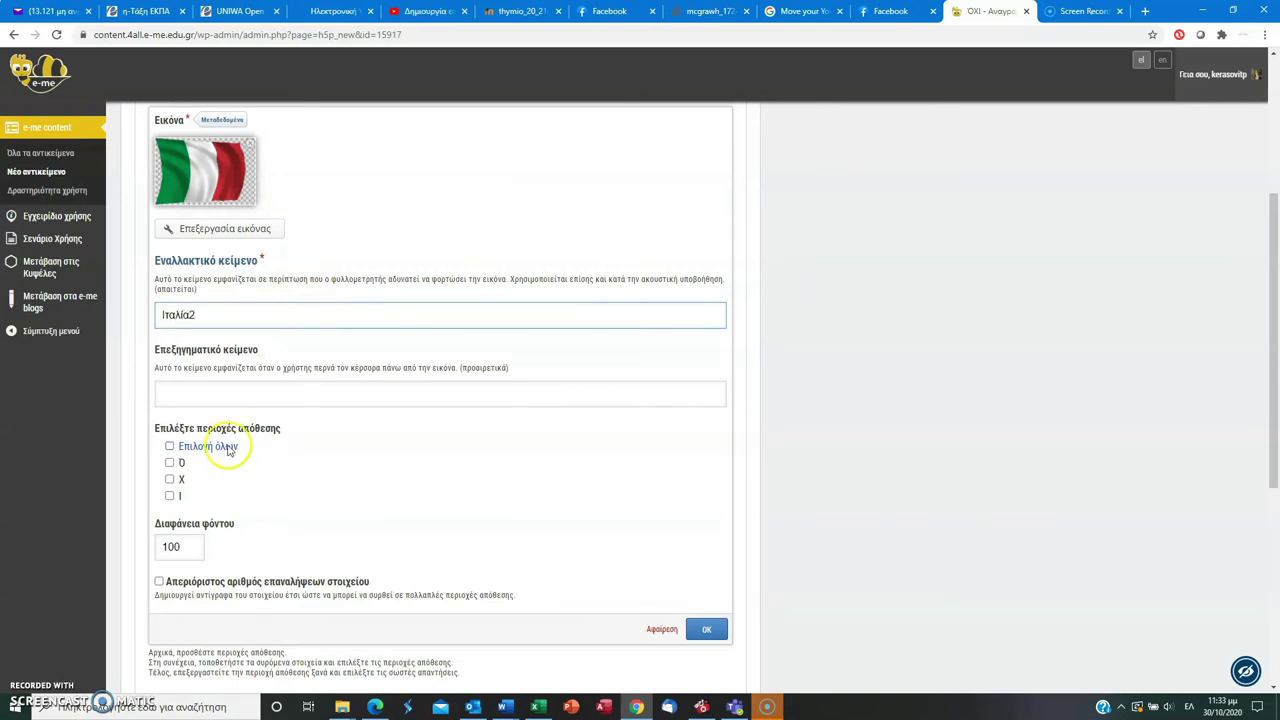
- Allow the Italian flag image in drop zone Ι and place it between the Χίτλερ image and the Italy map
click(173, 498)
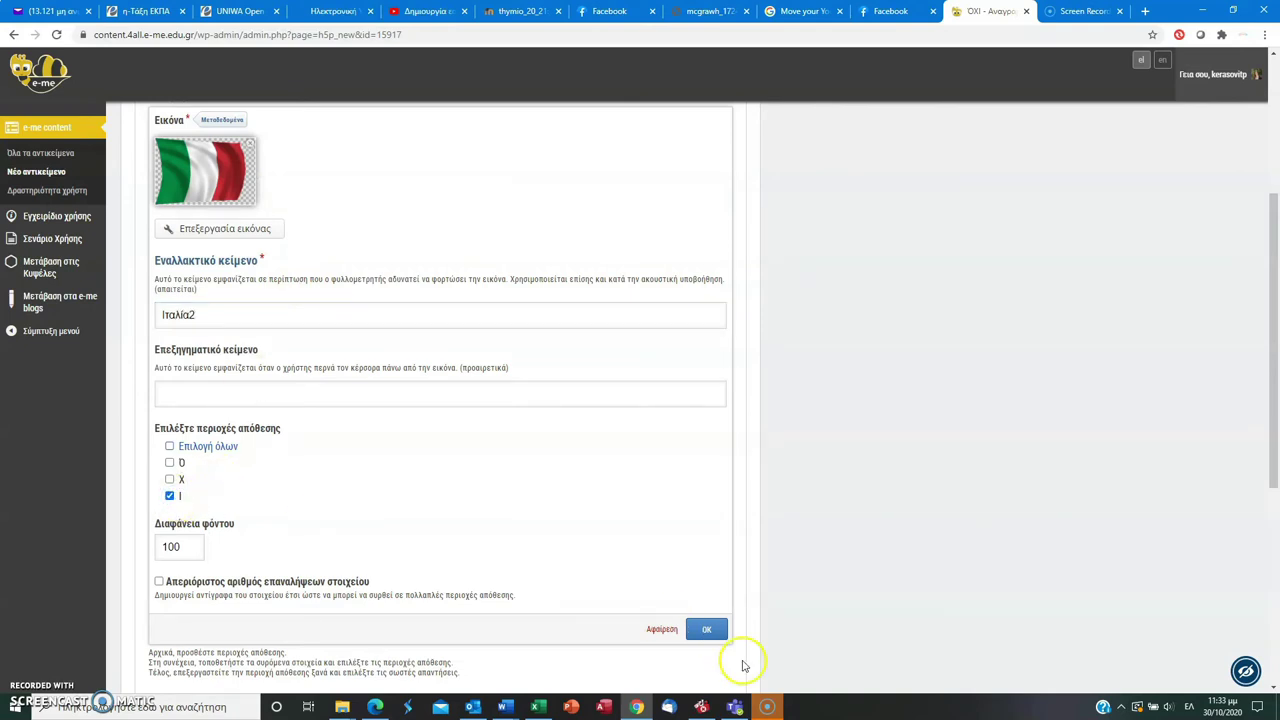
click(697, 628)
drag(381, 295, 365, 302)
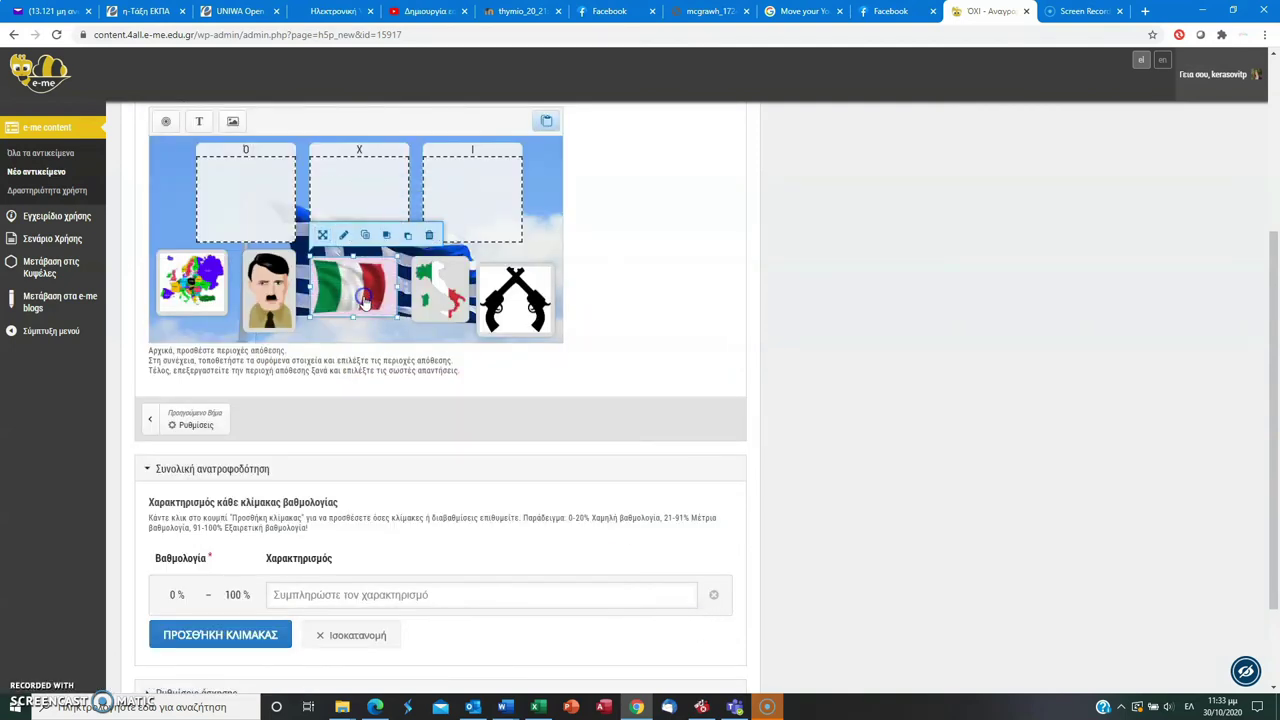
- Mark the correct elements: όπλα for drop zone Ό, χώρες and Χίτλερ for Χ, Ιταλία and Ιταλία2 for Ι
double_click(251, 199)
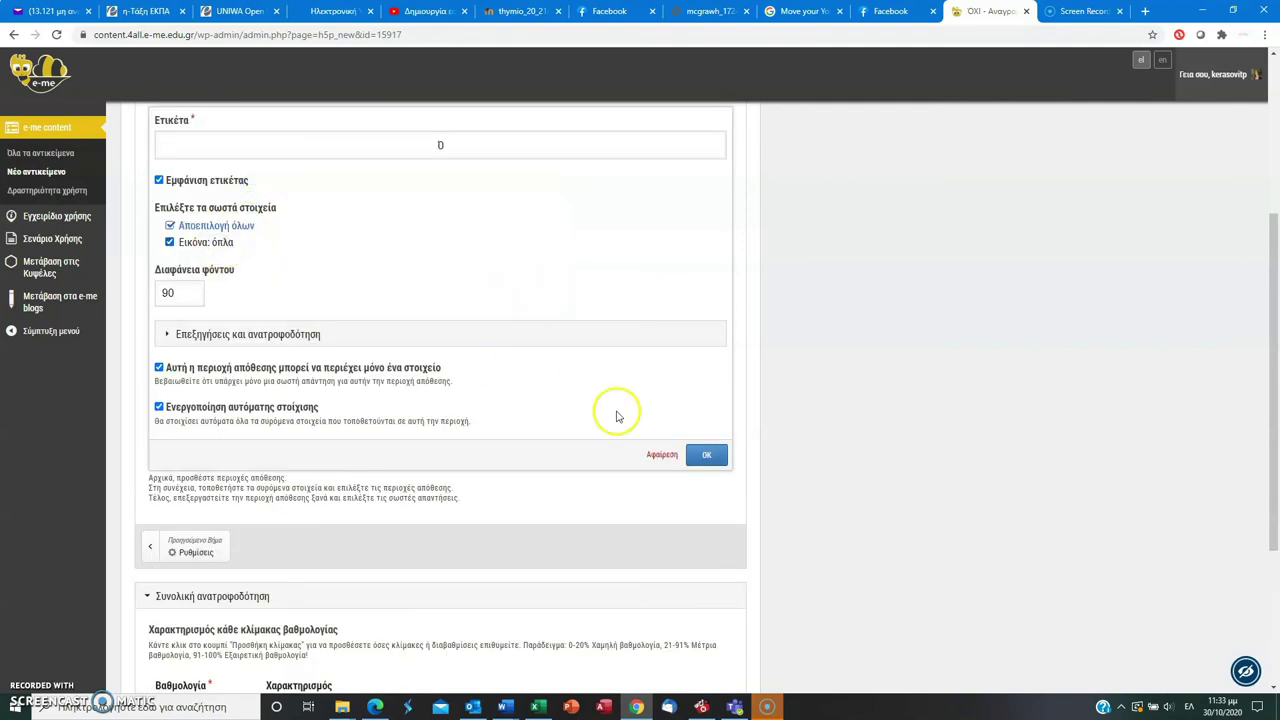
click(706, 454)
double_click(362, 200)
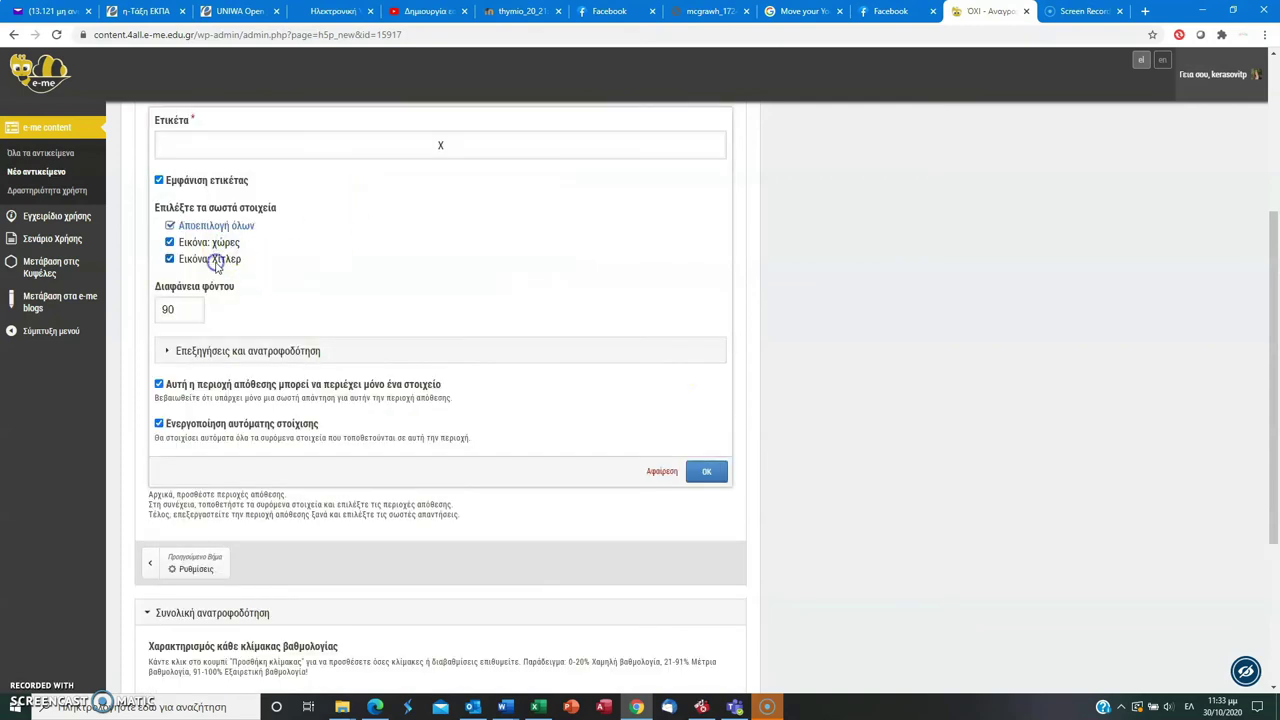
click(706, 471)
double_click(491, 194)
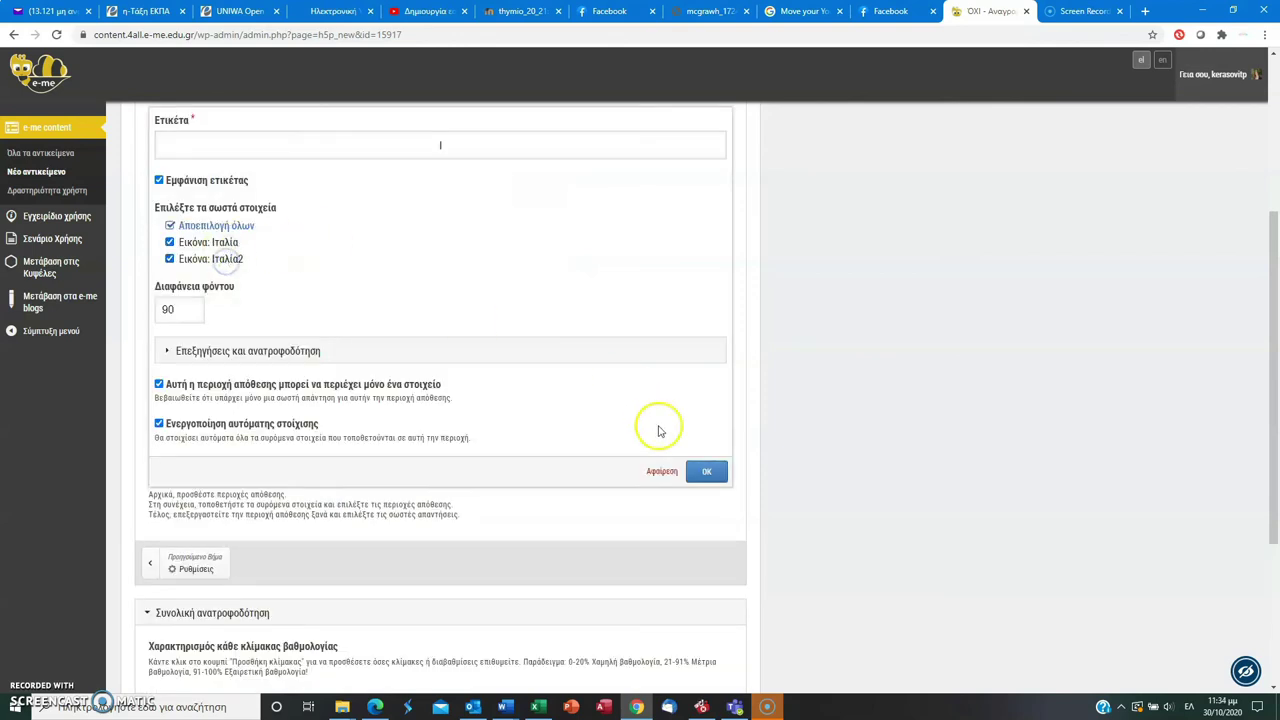
click(706, 471)
- Keep drop zone Ό limited to a single element and remove the single-element limit from drop zone Χ
drag(1274, 340, 1276, 293)
double_click(234, 262)
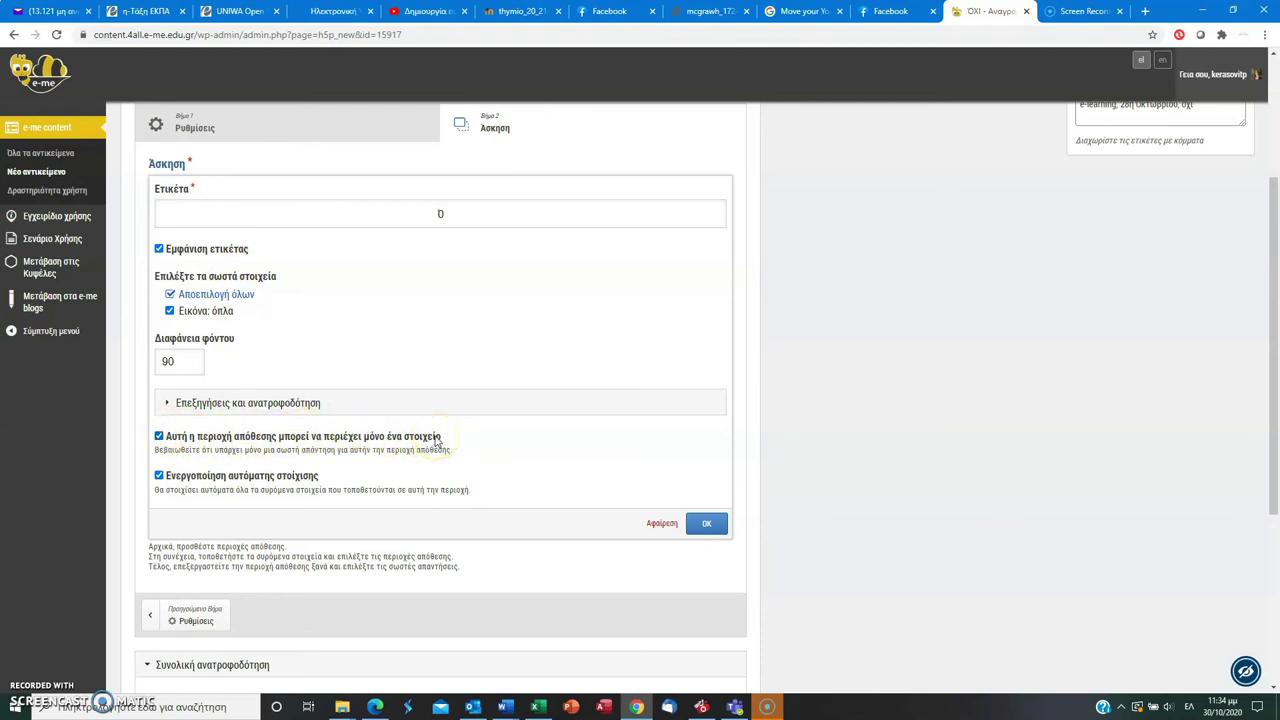
click(706, 523)
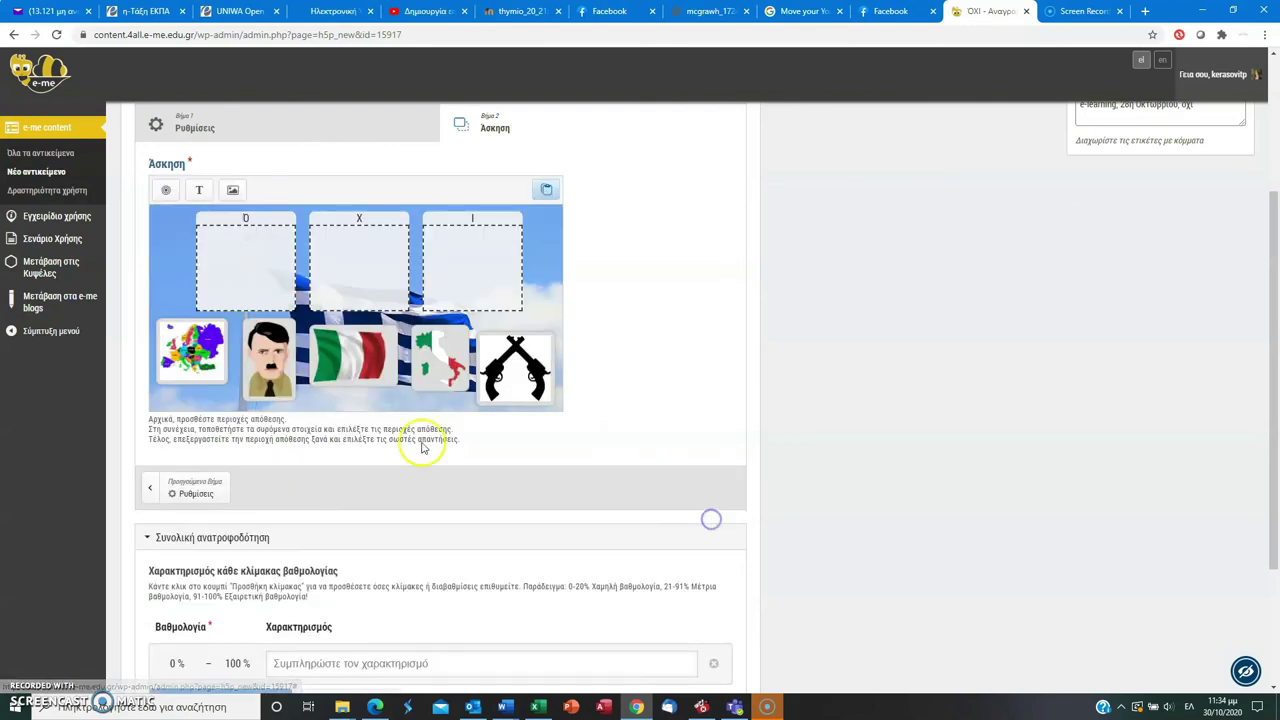
double_click(343, 288)
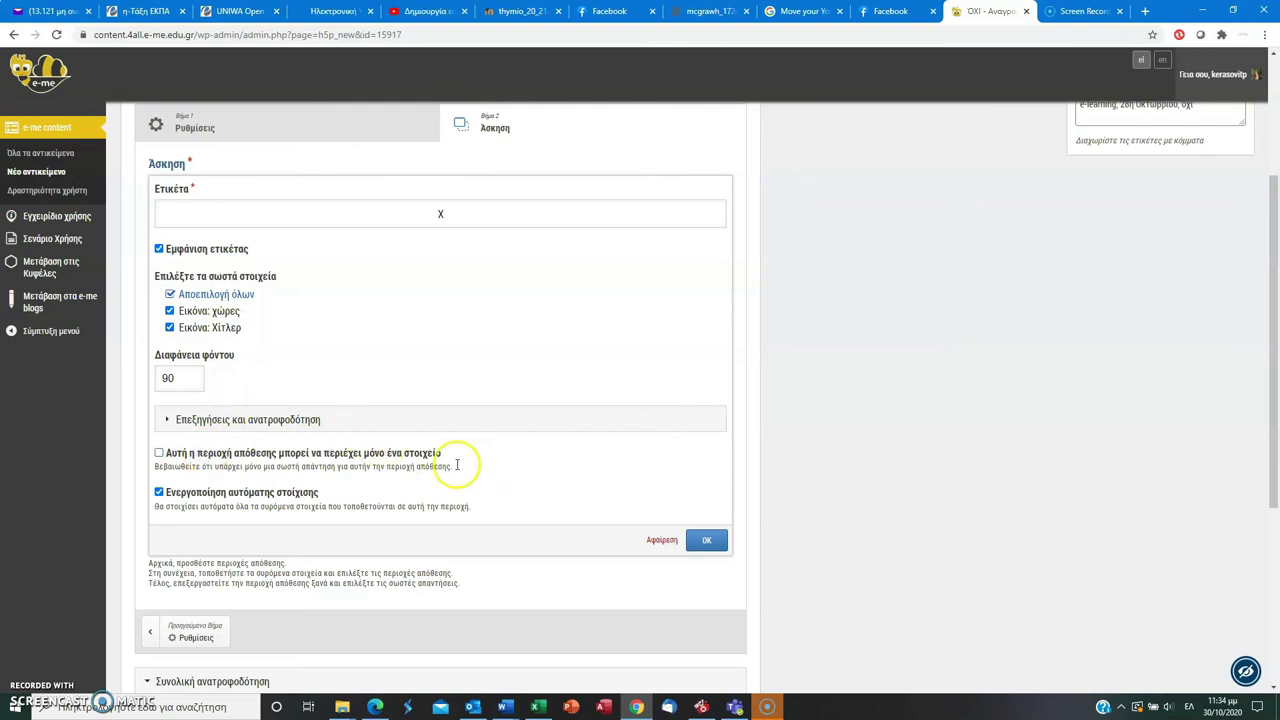
click(709, 540)
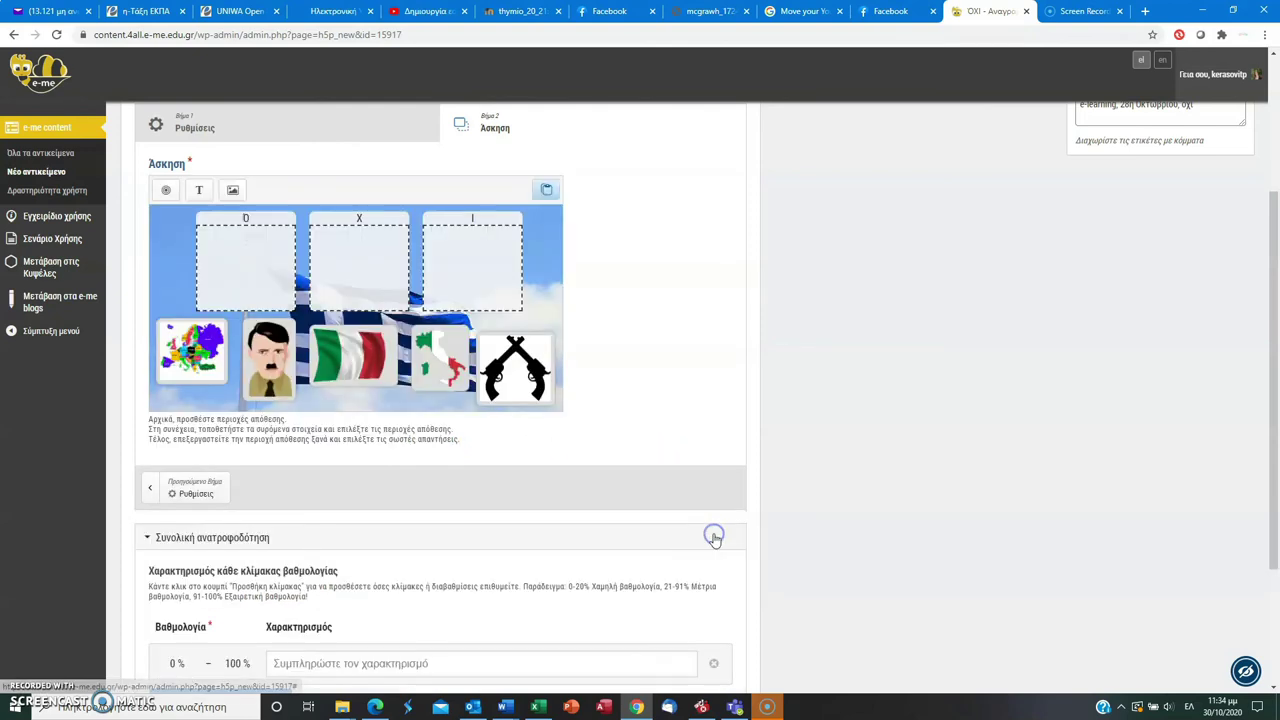
- Clear Ιταλία and Ιταλία2 from the correct elements of drop zone Ι
double_click(453, 285)
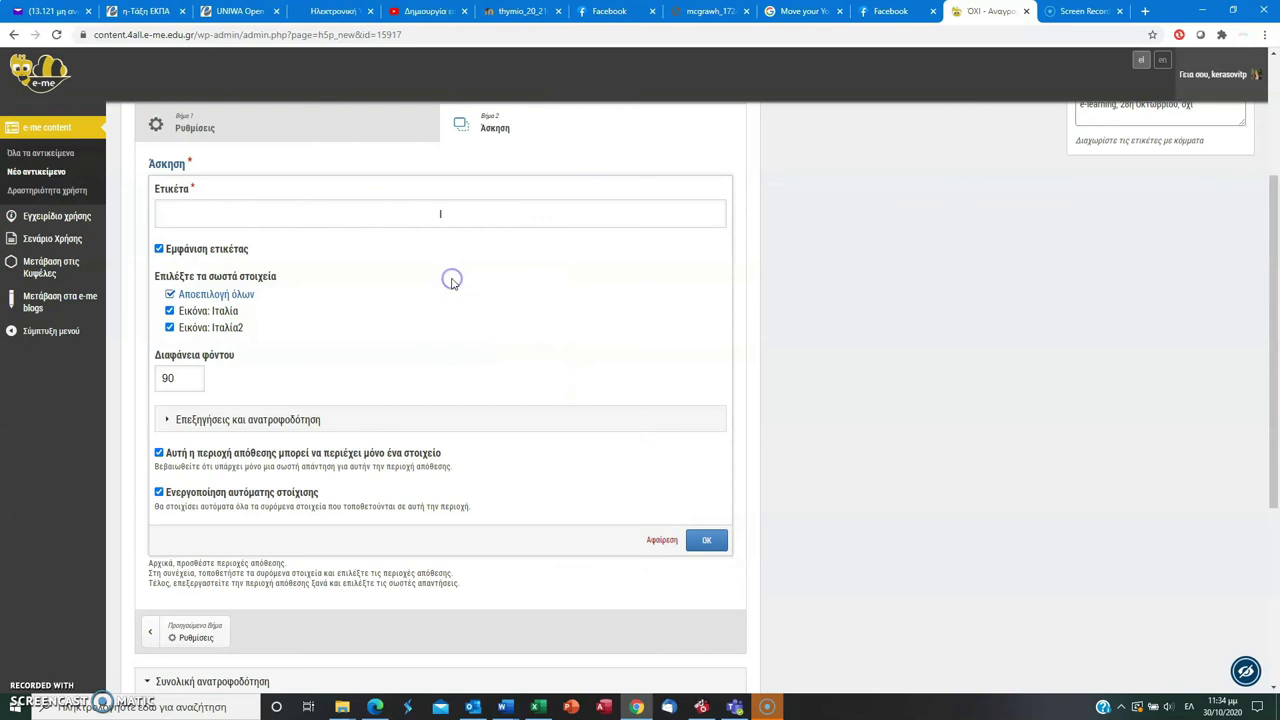
click(230, 311)
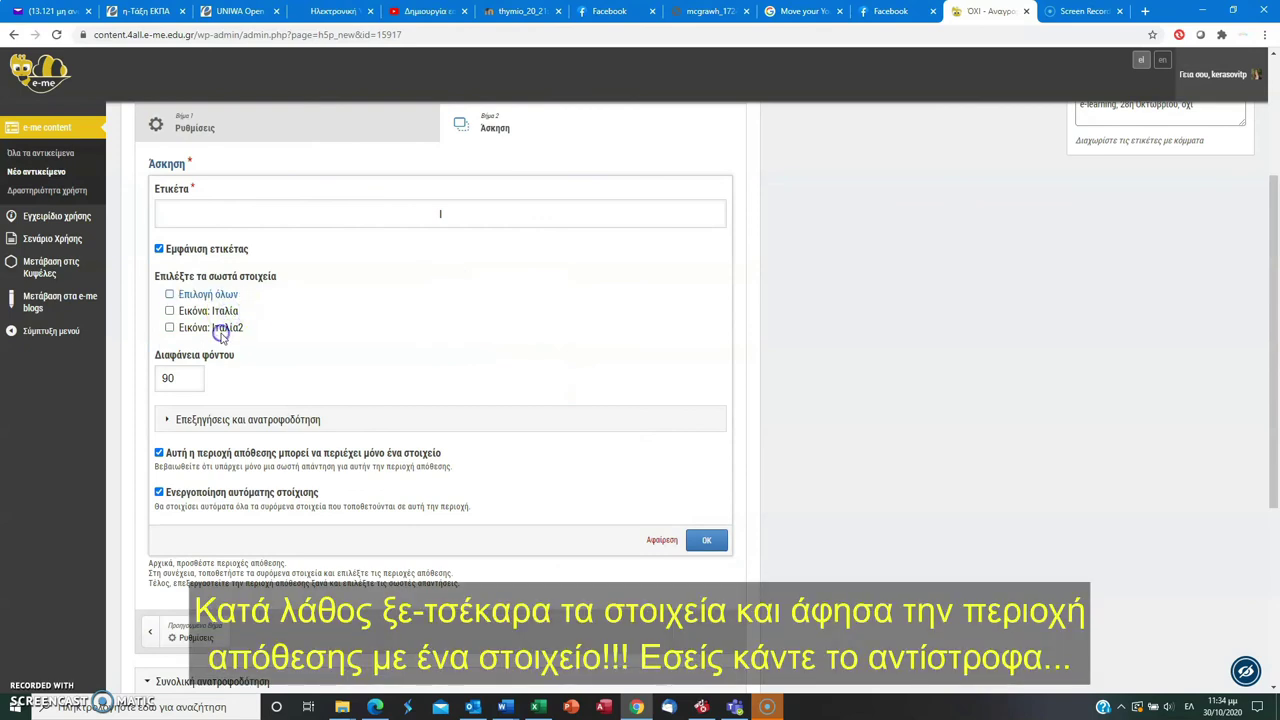
click(709, 540)
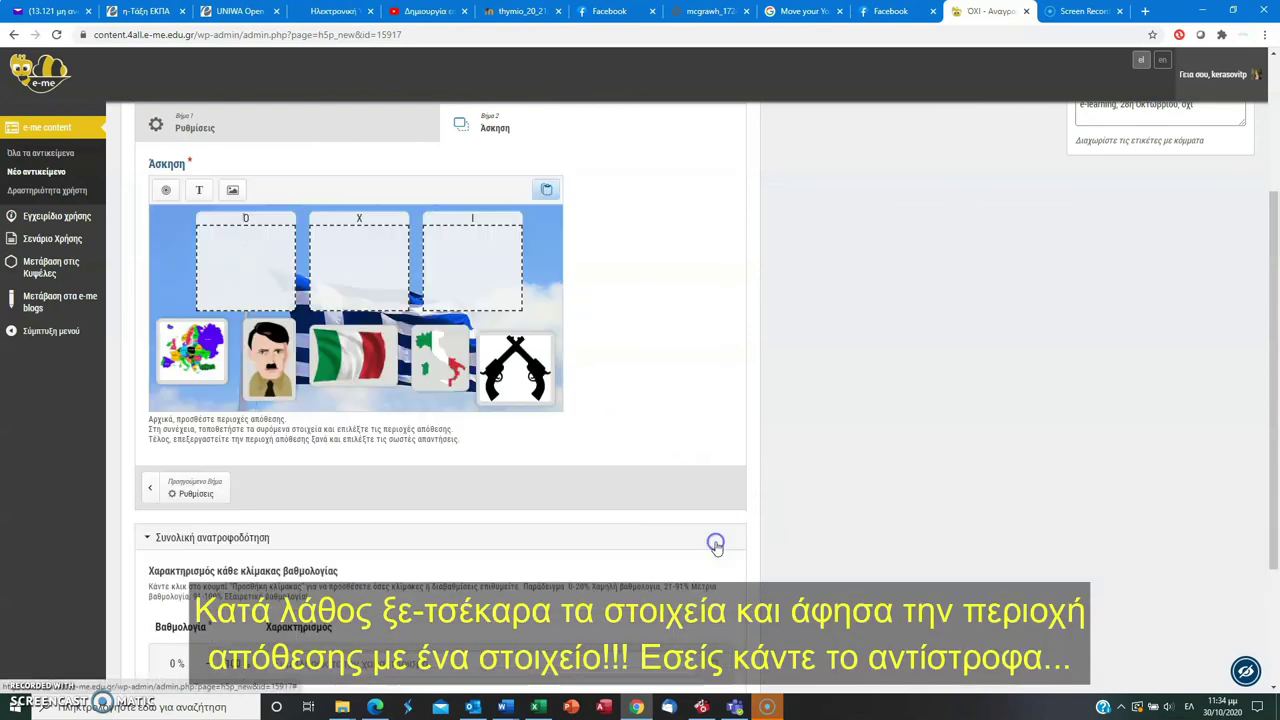
- Enlarge drop zones Χ and Ι to the height of drop zone Ό and adjust the Italy map's position below them
scroll(1275, 430, down, 1)
click(314, 251)
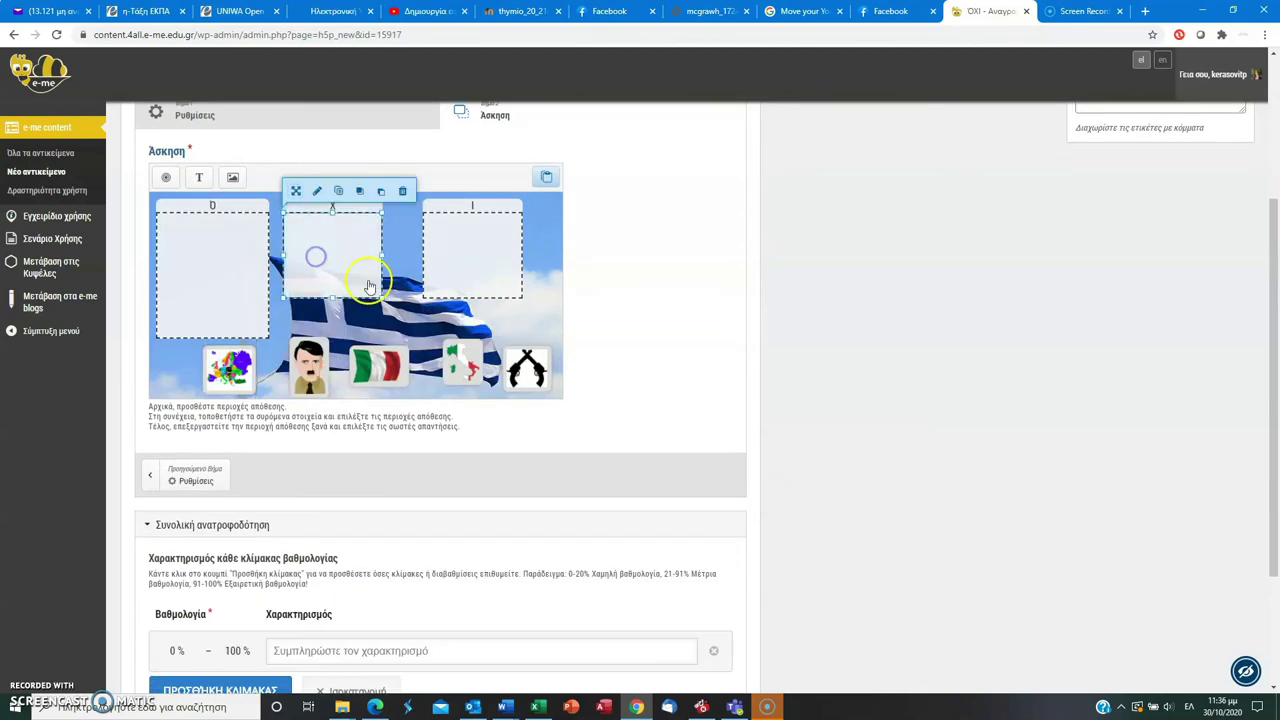
drag(381, 297, 400, 338)
drag(478, 276, 544, 337)
click(455, 370)
click(625, 300)
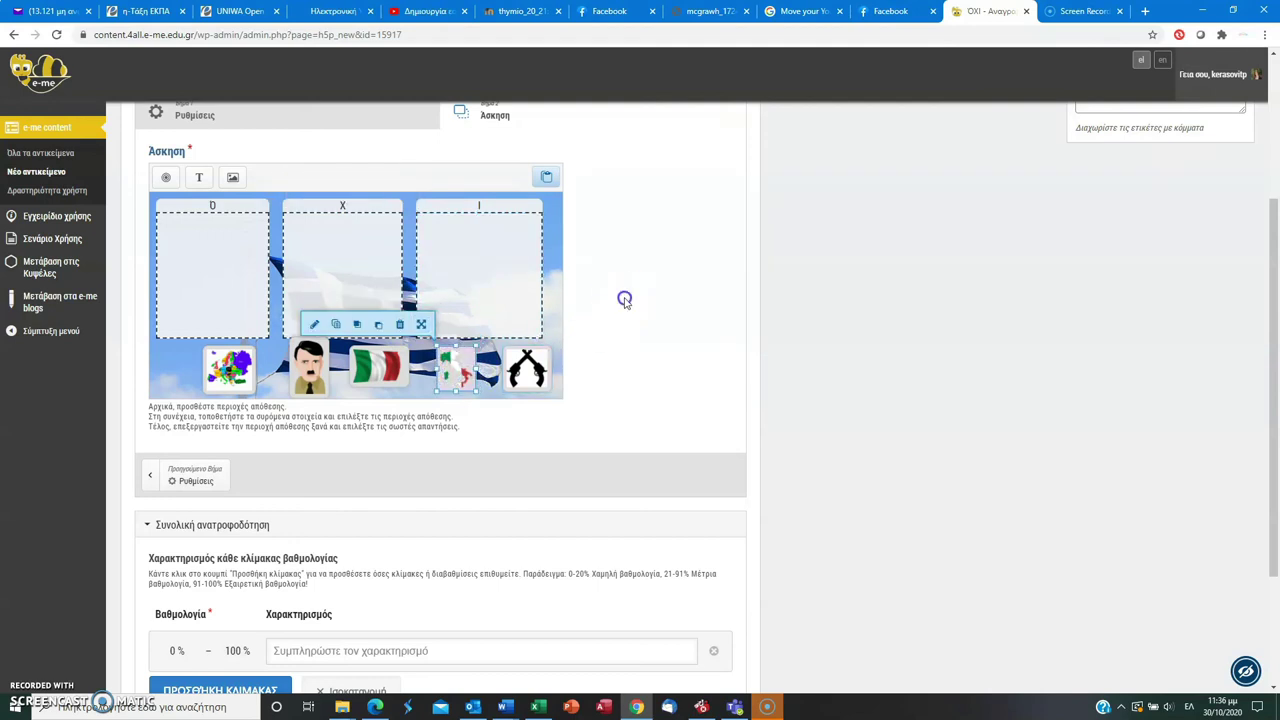
- Recheck drop zone Χ's settings, and set Ιταλία and Ιταλία2 as correct in drop zone Ι without the single-element limit
double_click(327, 266)
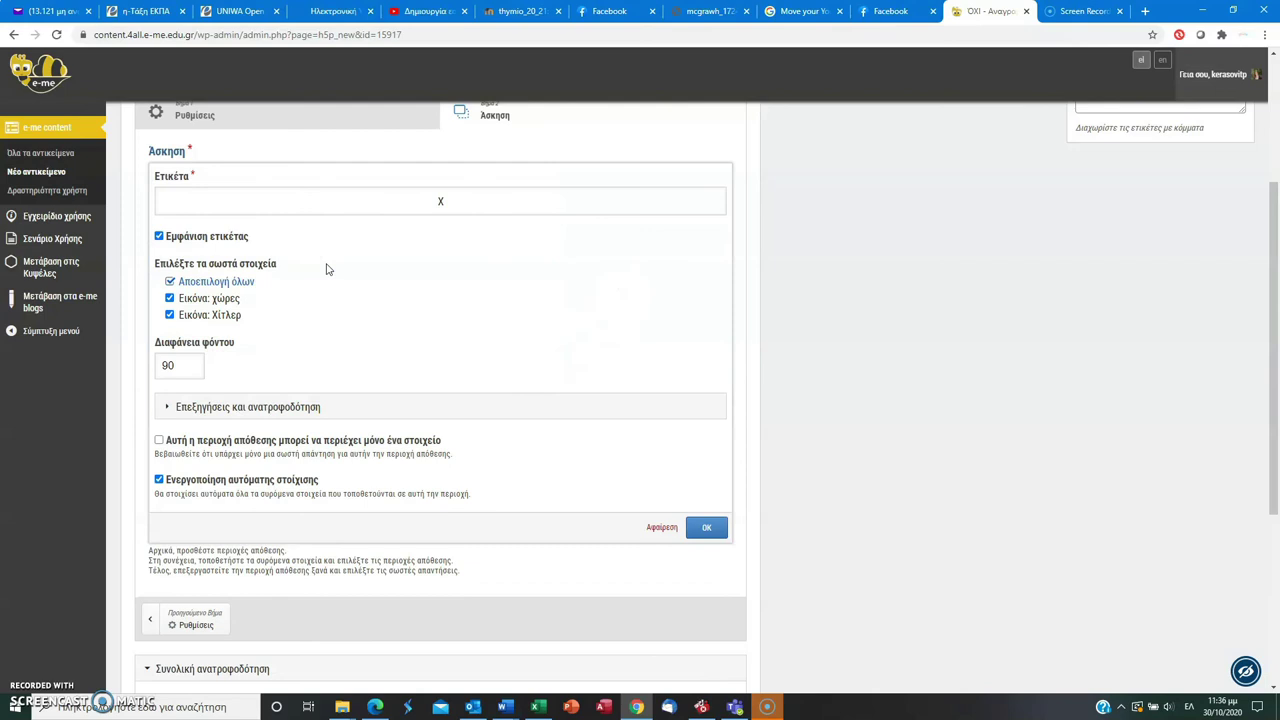
click(706, 527)
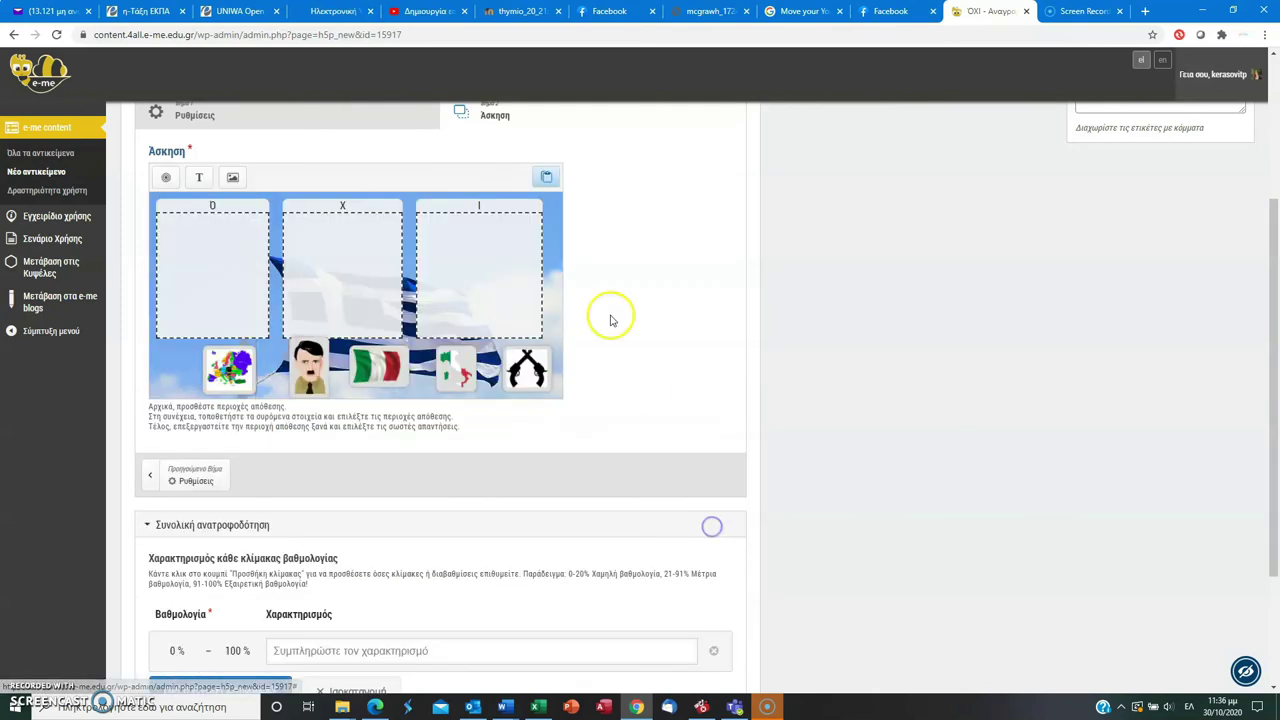
double_click(498, 295)
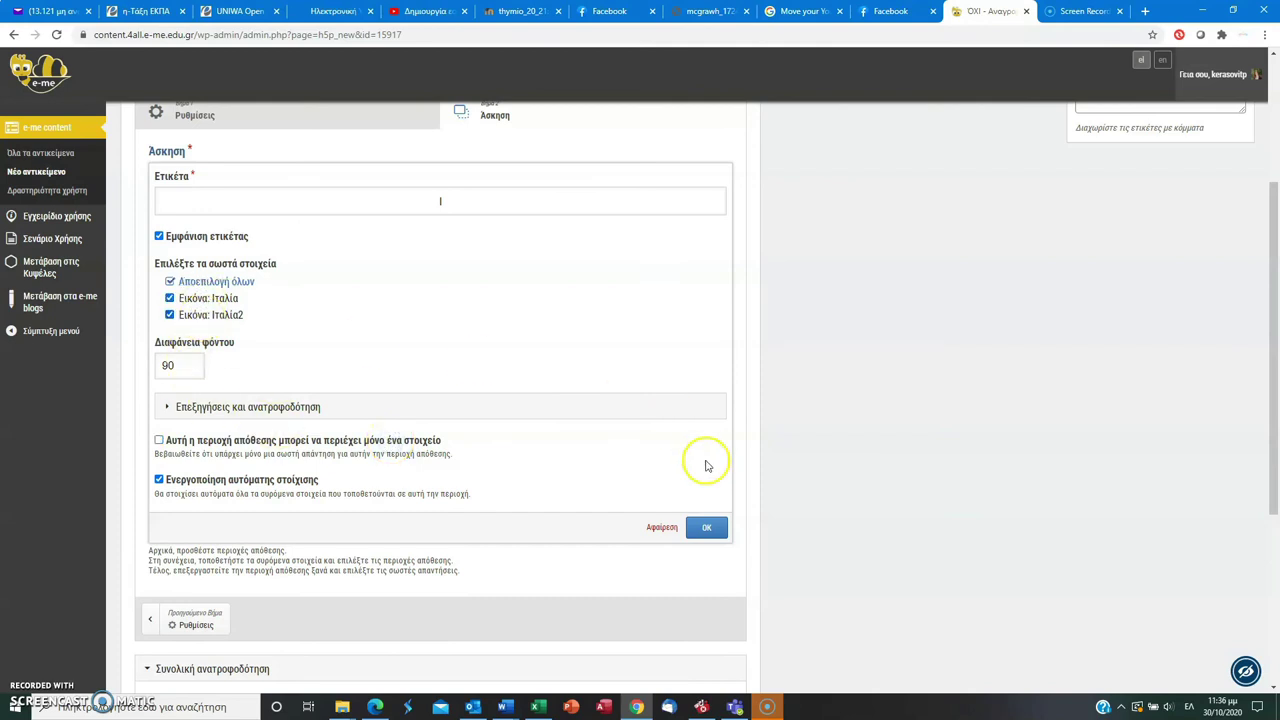
click(716, 529)
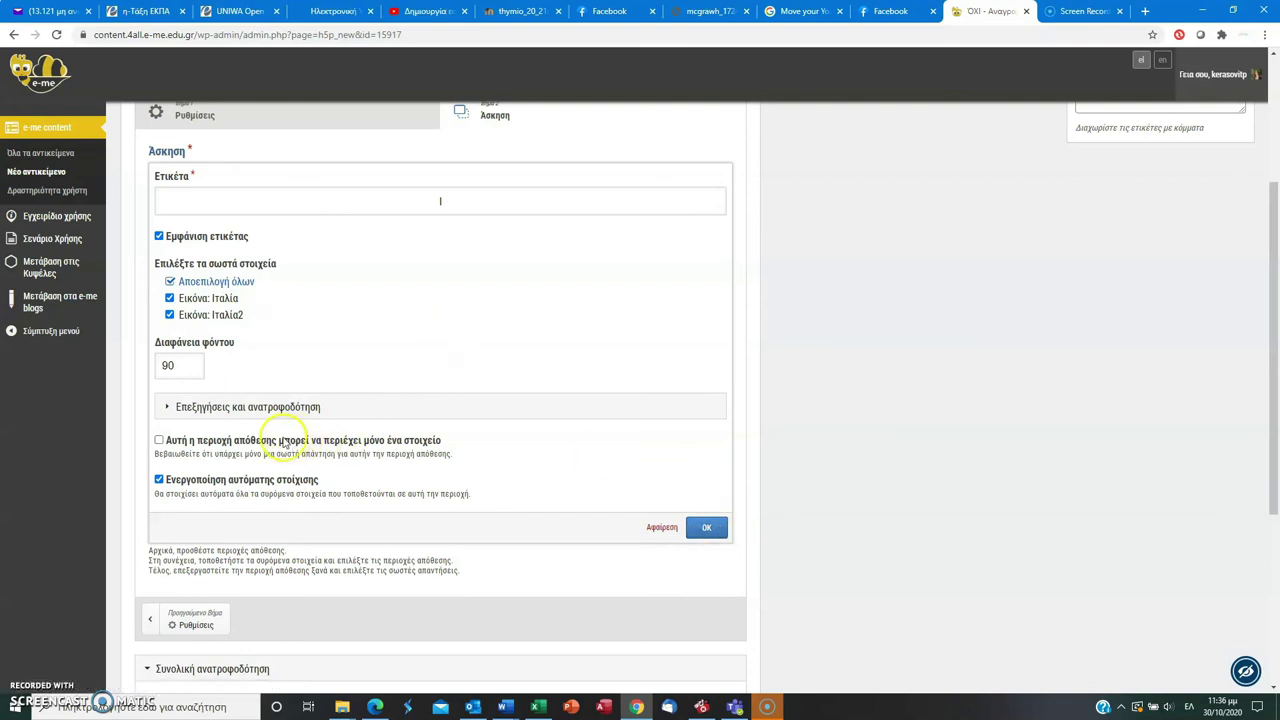
click(706, 527)
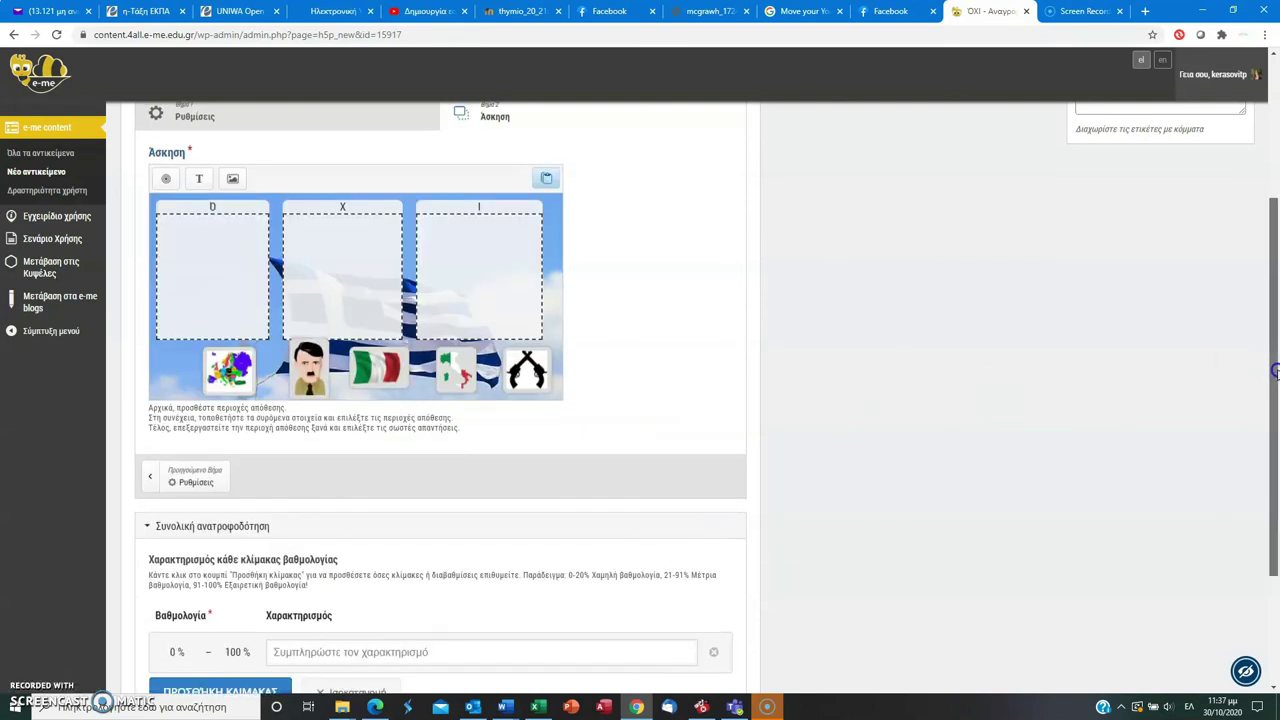
- Save the updated exercise and acknowledge the Data Reset notice on its view page
drag(1275, 365, 1275, 225)
click(1226, 193)
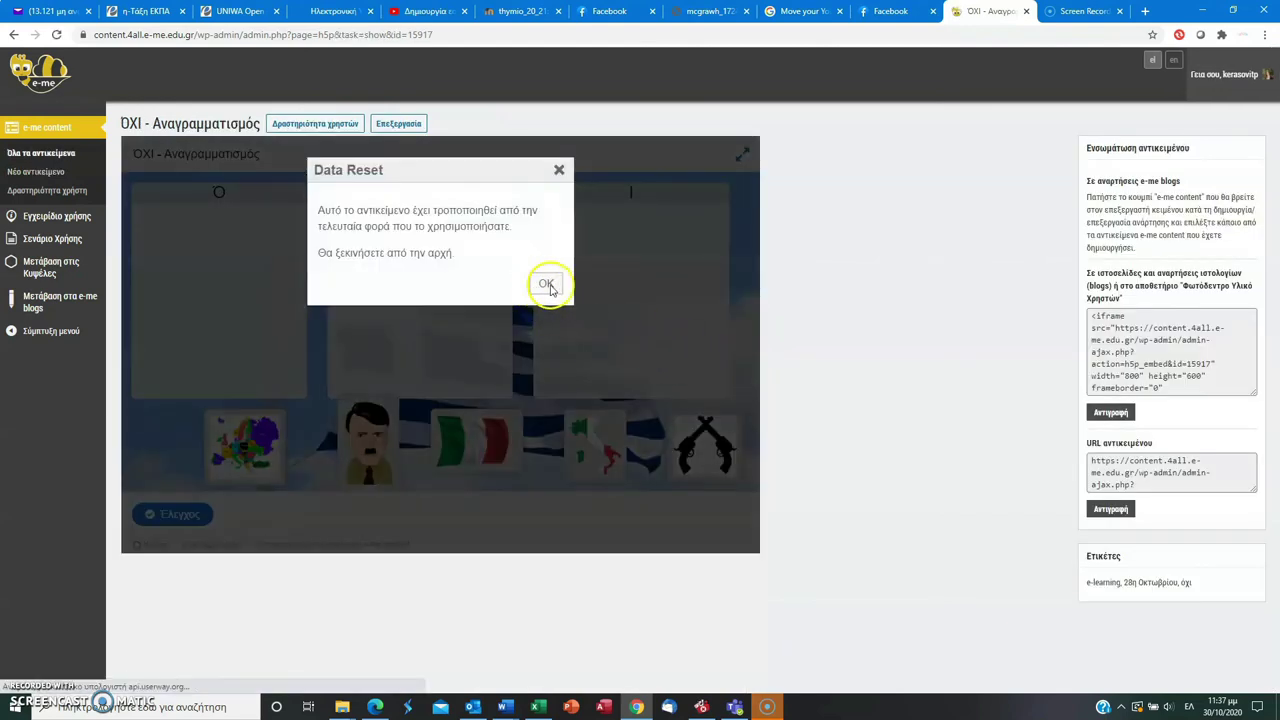
click(546, 284)
- Test the exercise by sorting the guns into Ό, the Europe map and Χίτλερ into Χ, both Italy images into Ι, and checking the answers
drag(245, 447, 371, 295)
drag(378, 405, 446, 268)
drag(523, 417, 596, 307)
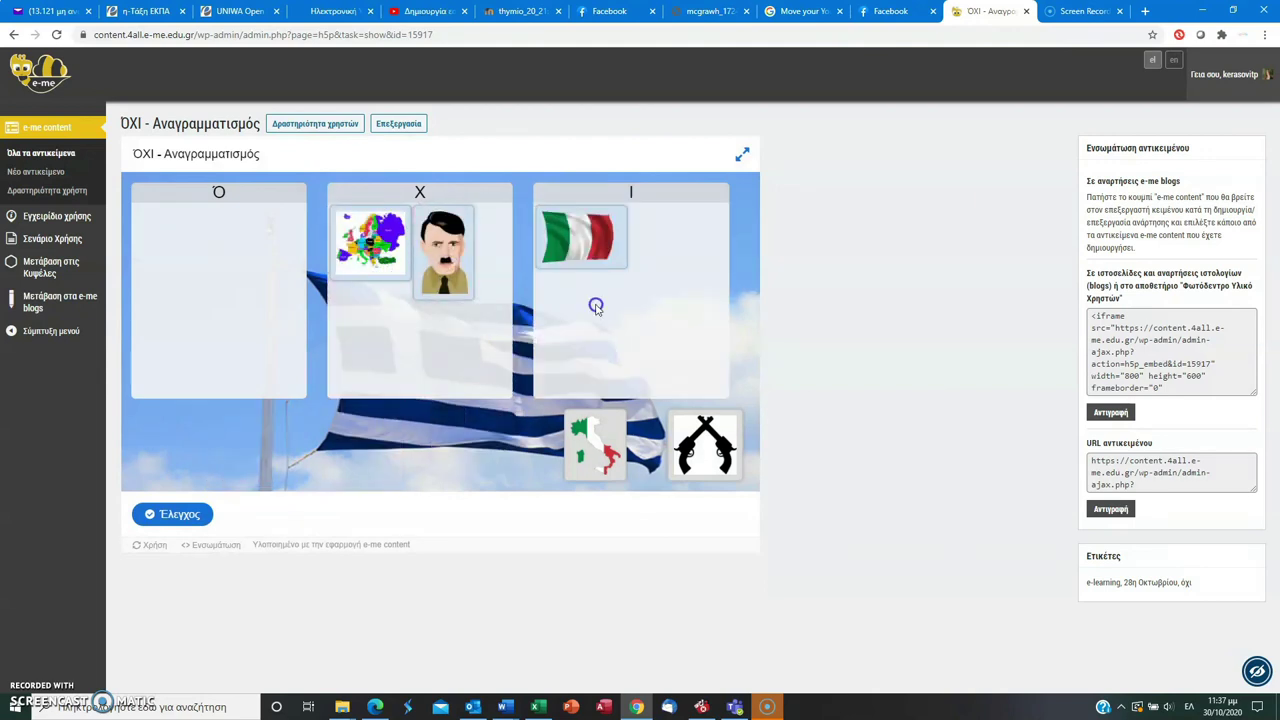
drag(605, 457, 667, 306)
drag(707, 453, 200, 270)
click(177, 516)
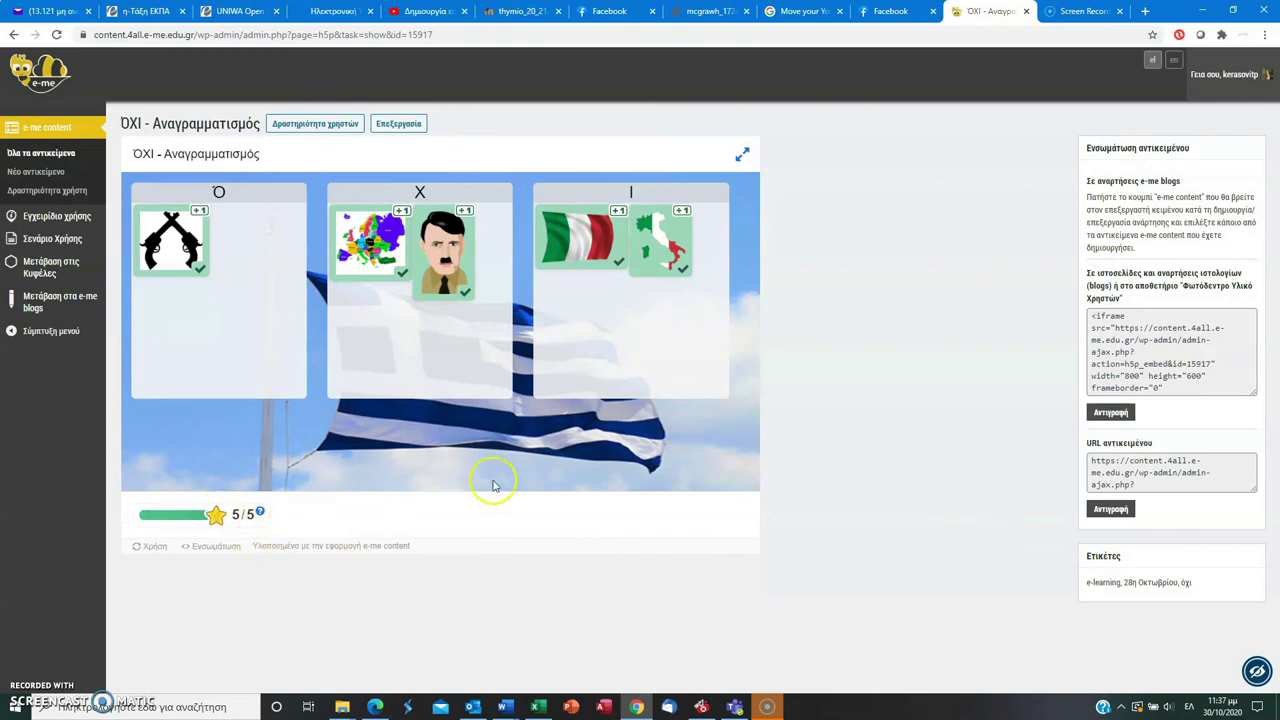
- Copy the exercise's object URL and open it in a new browser tab
click(1122, 477)
click(1112, 510)
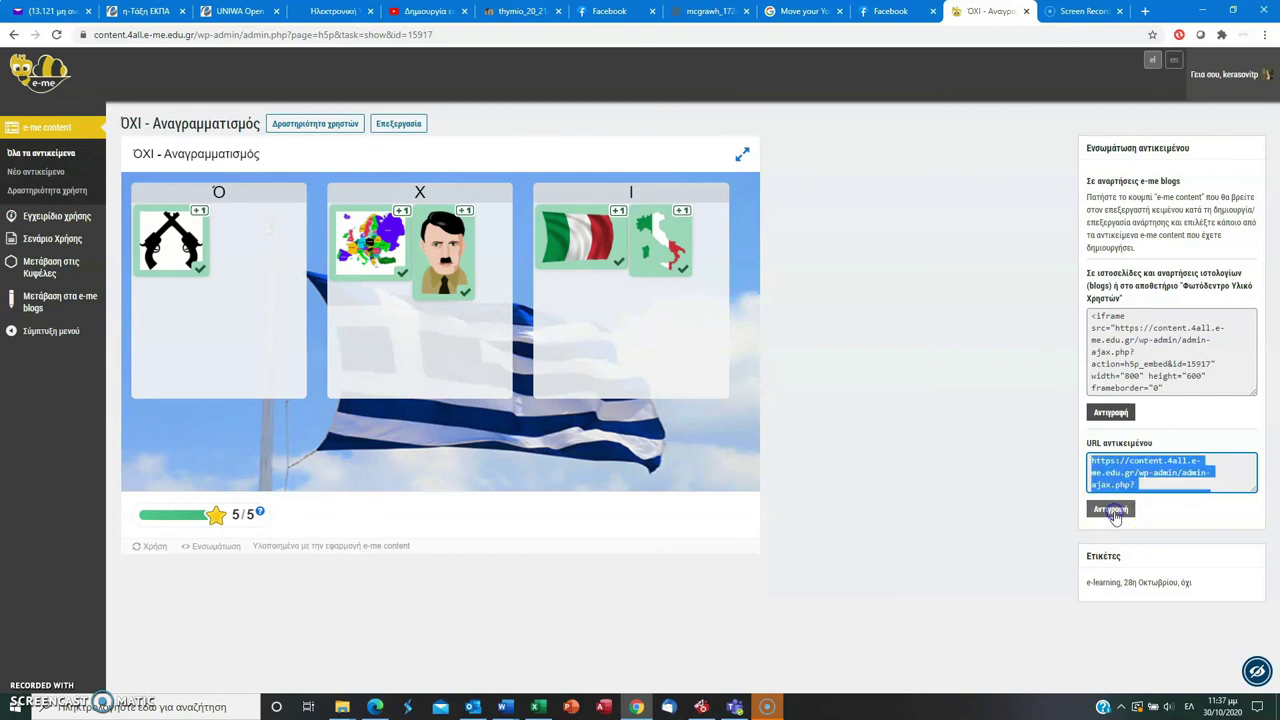
click(1144, 11)
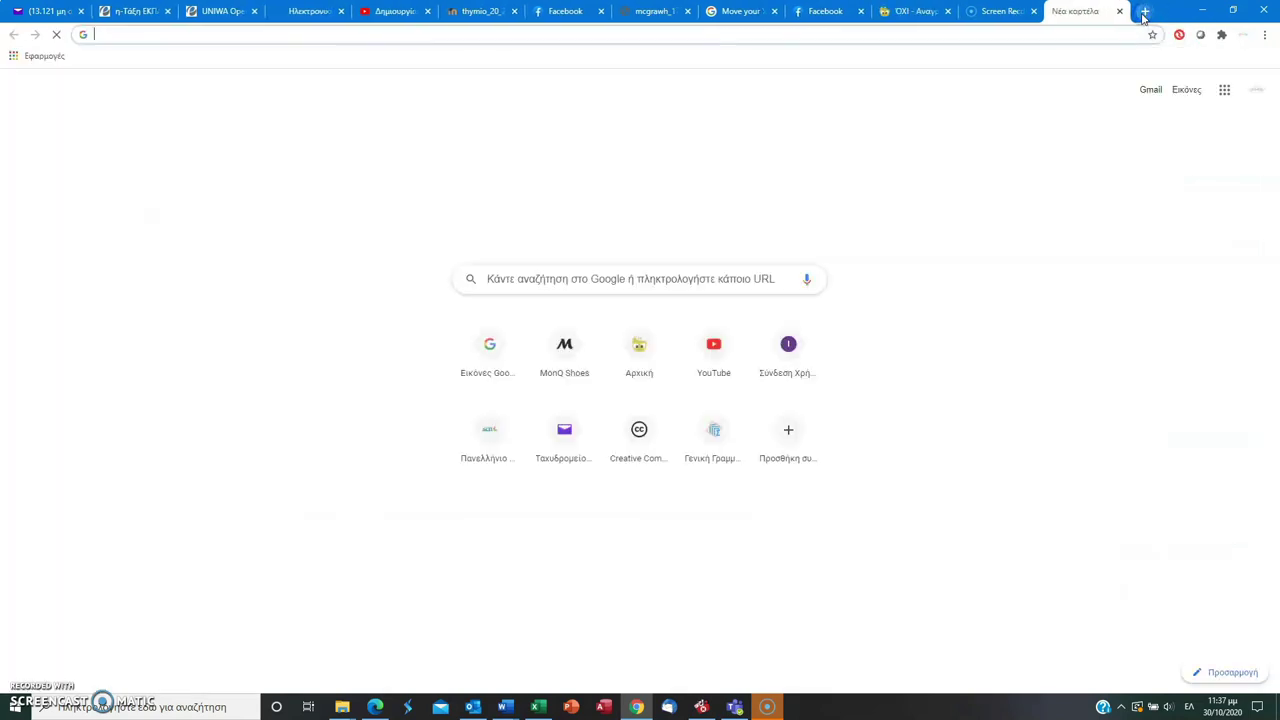
key(ctrl+v)
key(Return)
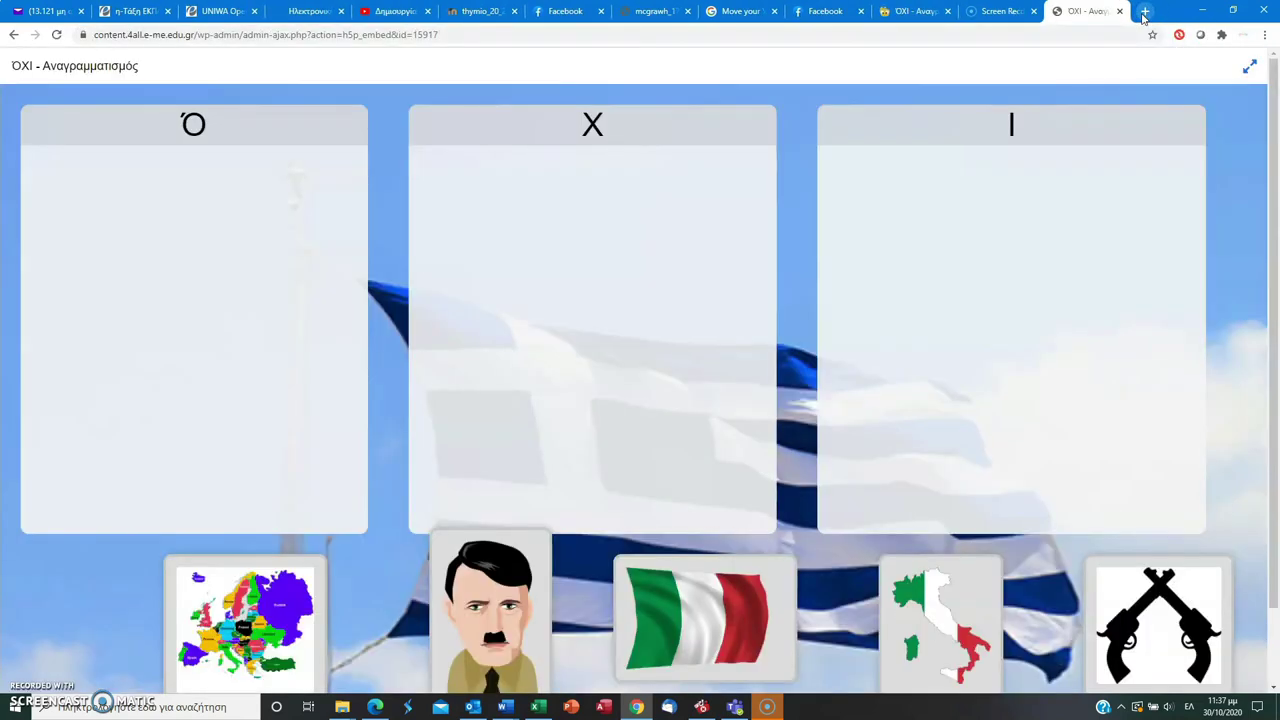
- Preview the opened exercise in full screen, and close its browser tab after leaving that view
click(1250, 70)
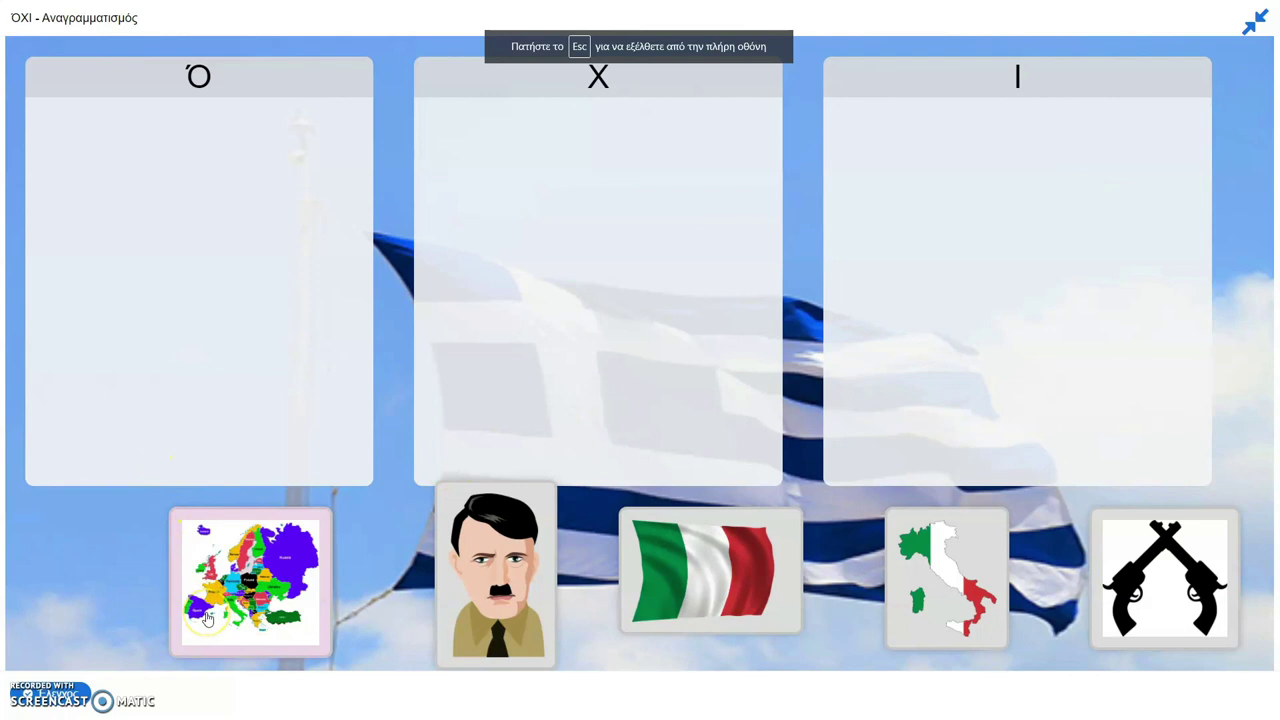
click(1252, 21)
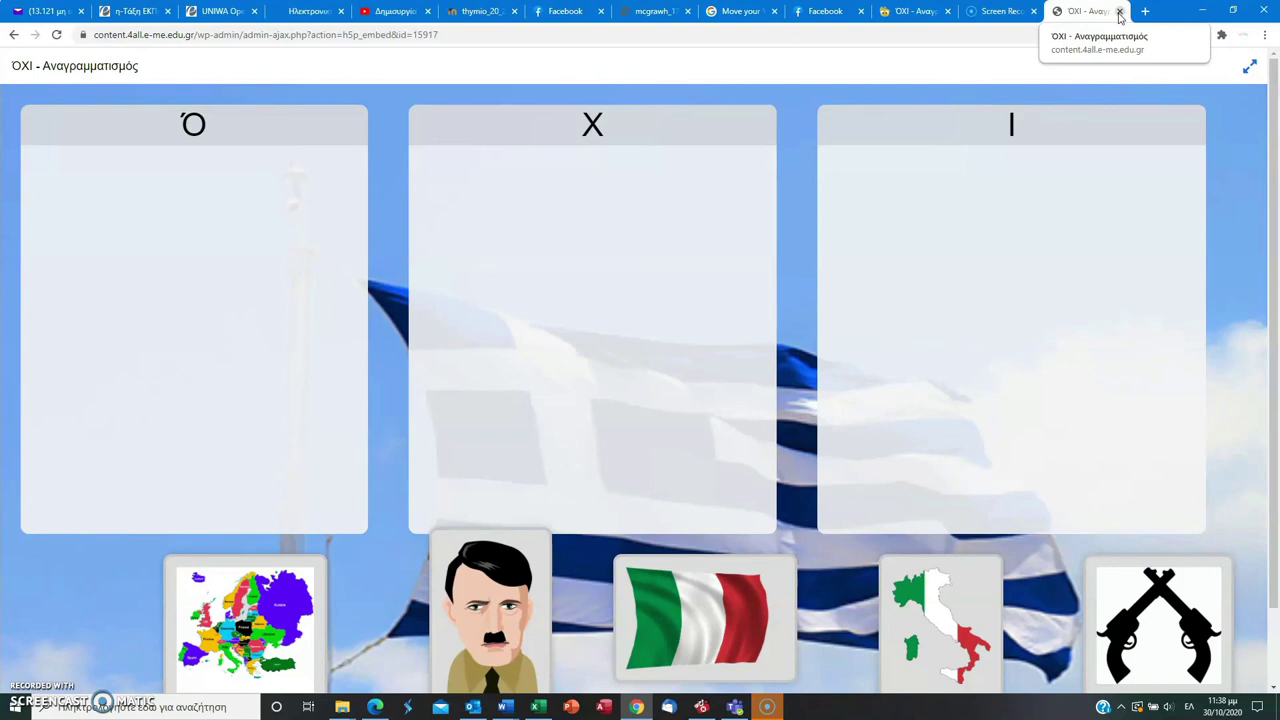
click(1120, 14)
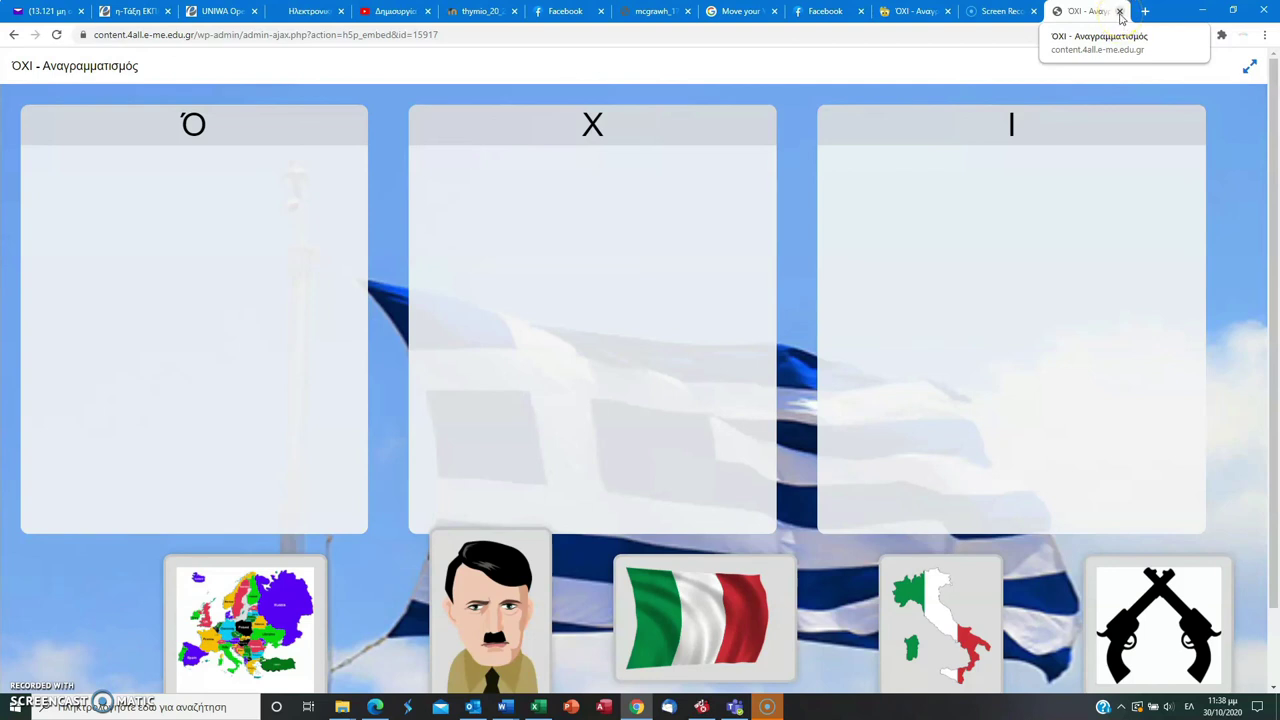